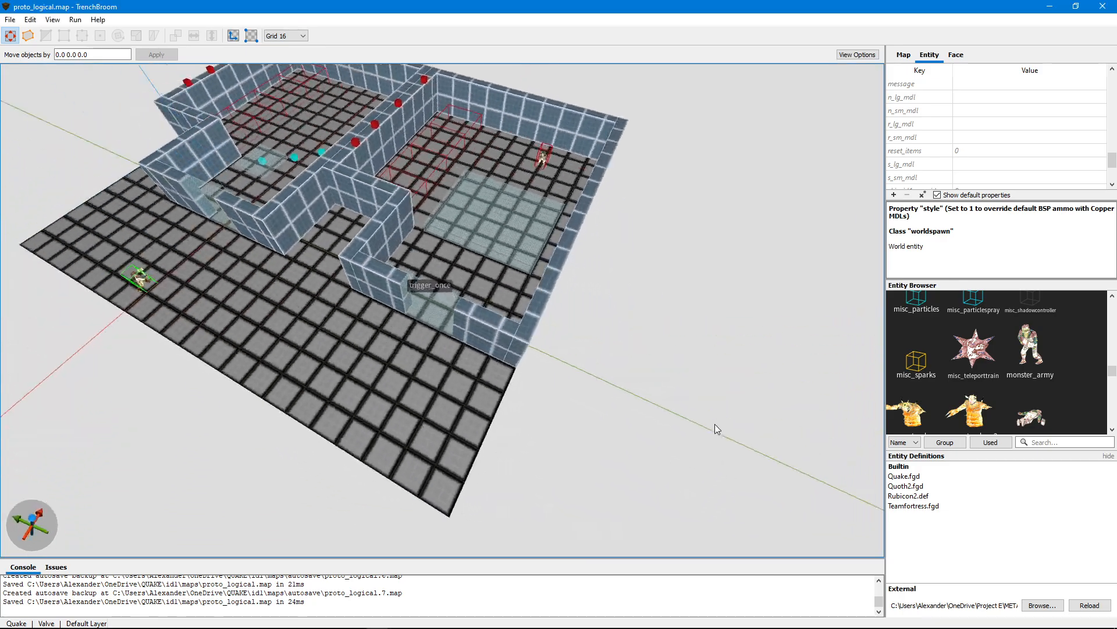
Examine the overall layout of the two-room map, including its trigger_once entrances, func_monster_spawner entities and trigger_monsterzone.
{"action": "scroll", "coordinate": [712, 416], "scroll_direction": "up", "scroll_amount": 5}
{"action": "scroll", "coordinate": [712, 415], "scroll_direction": "down", "scroll_amount": 6}
{"action": "scroll", "coordinate": [711, 415], "scroll_direction": "down", "scroll_amount": 2}
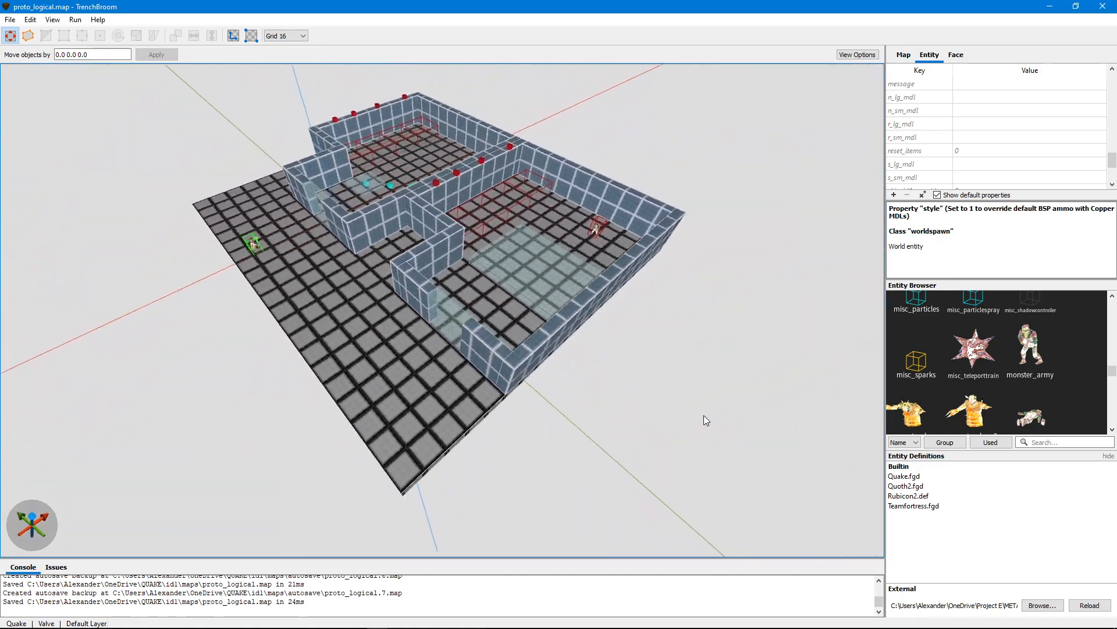
{"action": "scroll", "coordinate": [735, 402], "scroll_direction": "up", "scroll_amount": 7}
{"action": "scroll", "coordinate": [748, 403], "scroll_direction": "down", "scroll_amount": 7}
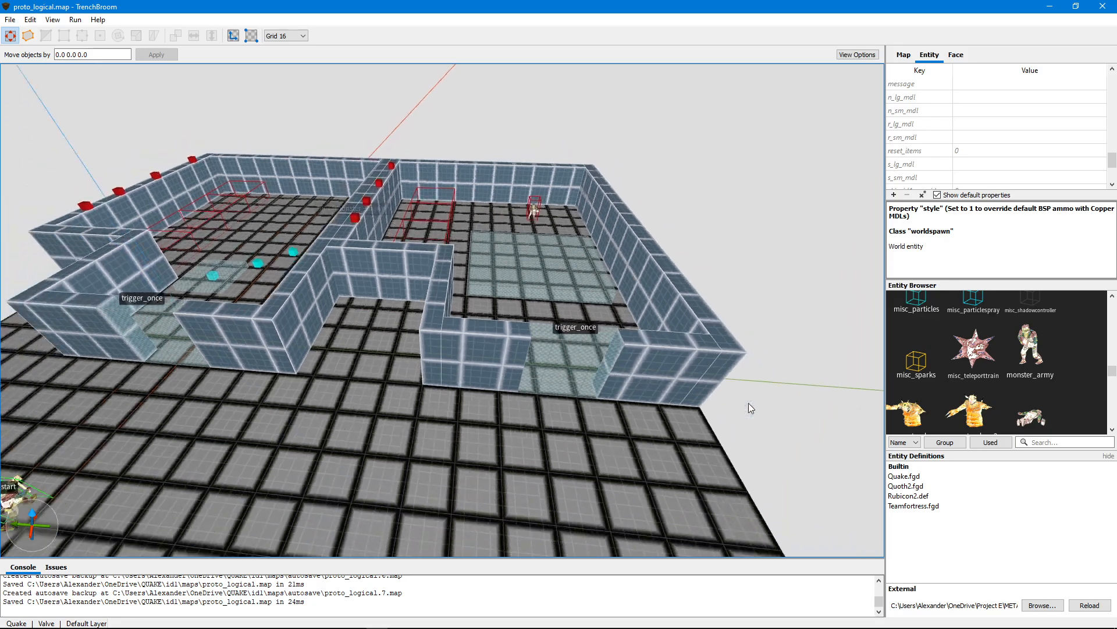
{"action": "scroll", "coordinate": [717, 402], "scroll_direction": "up", "scroll_amount": 5}
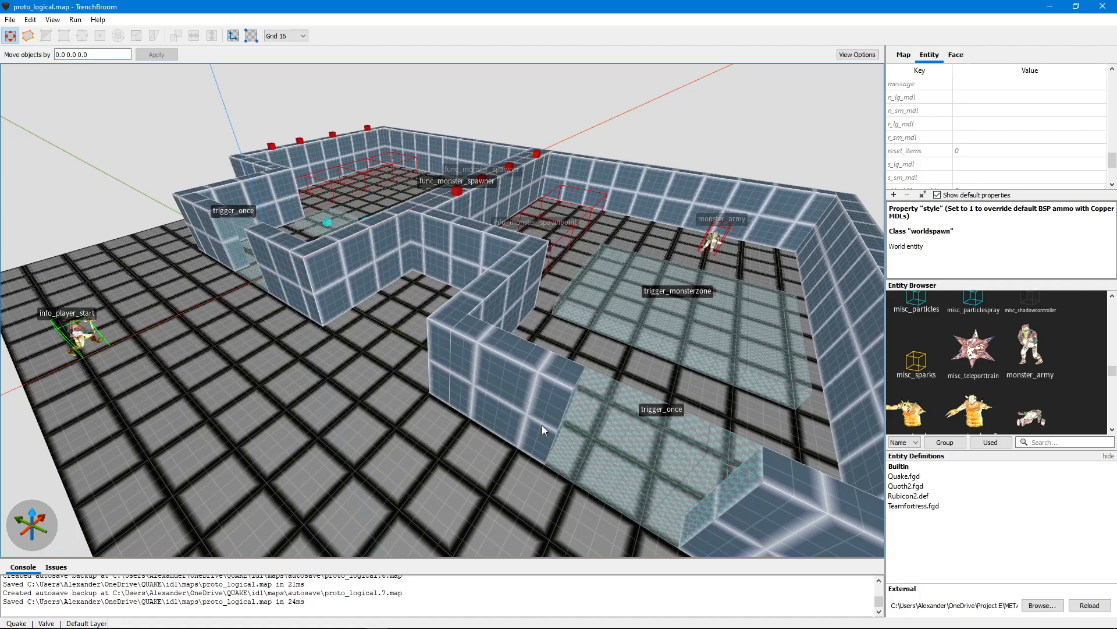
{"action": "scroll", "coordinate": [543, 428], "scroll_direction": "down", "scroll_amount": 6}
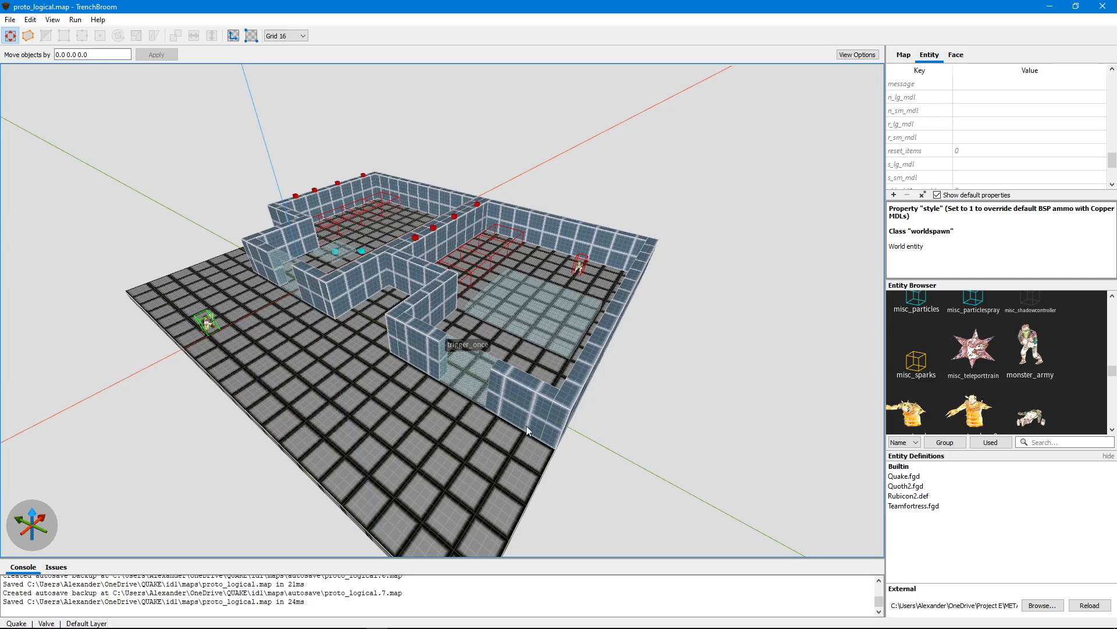
{"action": "key", "text": "w"}
{"action": "key", "text": "a"}
{"action": "right_click_drag", "start_coordinate": [528, 426], "coordinate": [535, 427]}
{"action": "key", "text": "s"}
{"action": "key", "text": "d"}
{"action": "scroll", "coordinate": [536, 427], "scroll_direction": "up", "scroll_amount": 5}
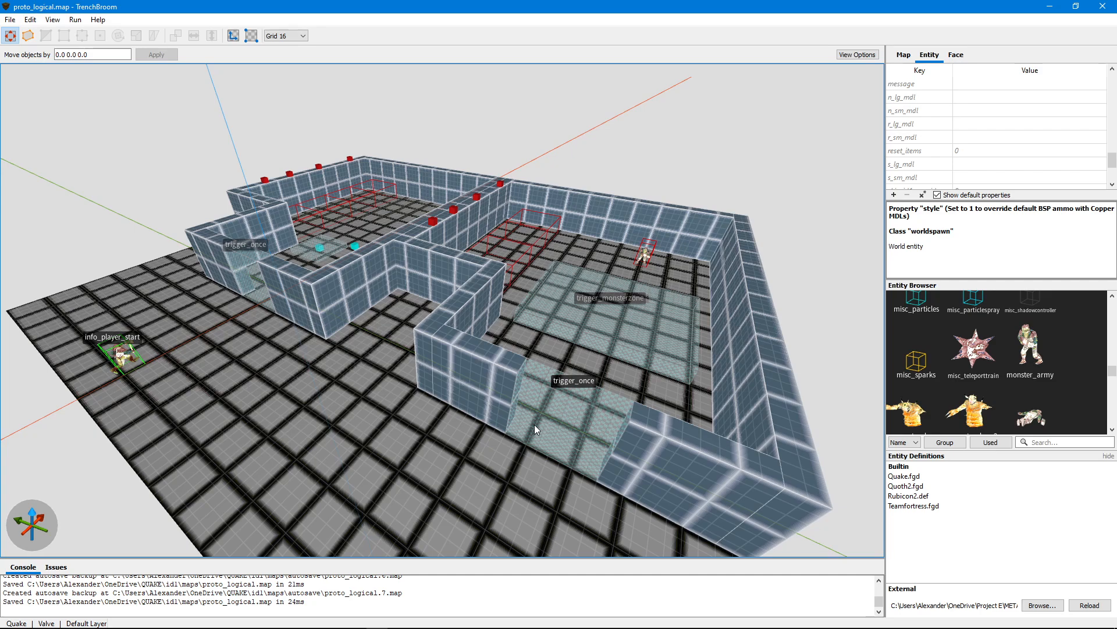
{"action": "scroll", "coordinate": [527, 429], "scroll_direction": "down", "scroll_amount": 5}
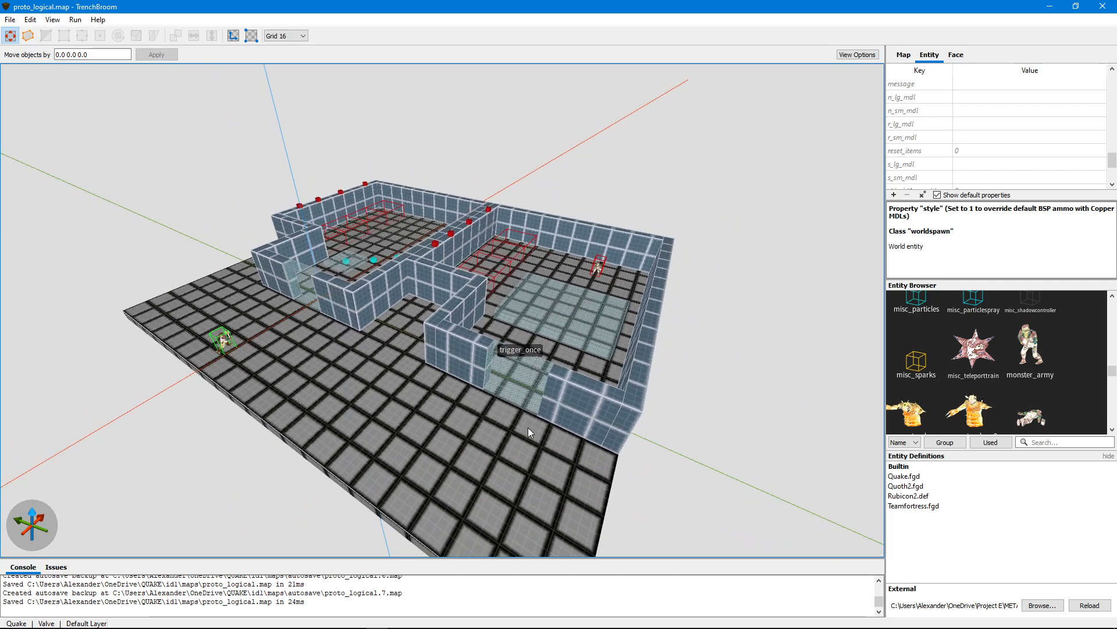
{"action": "scroll", "coordinate": [530, 433], "scroll_direction": "up", "scroll_amount": 5}
{"action": "scroll", "coordinate": [537, 431], "scroll_direction": "down", "scroll_amount": 6}
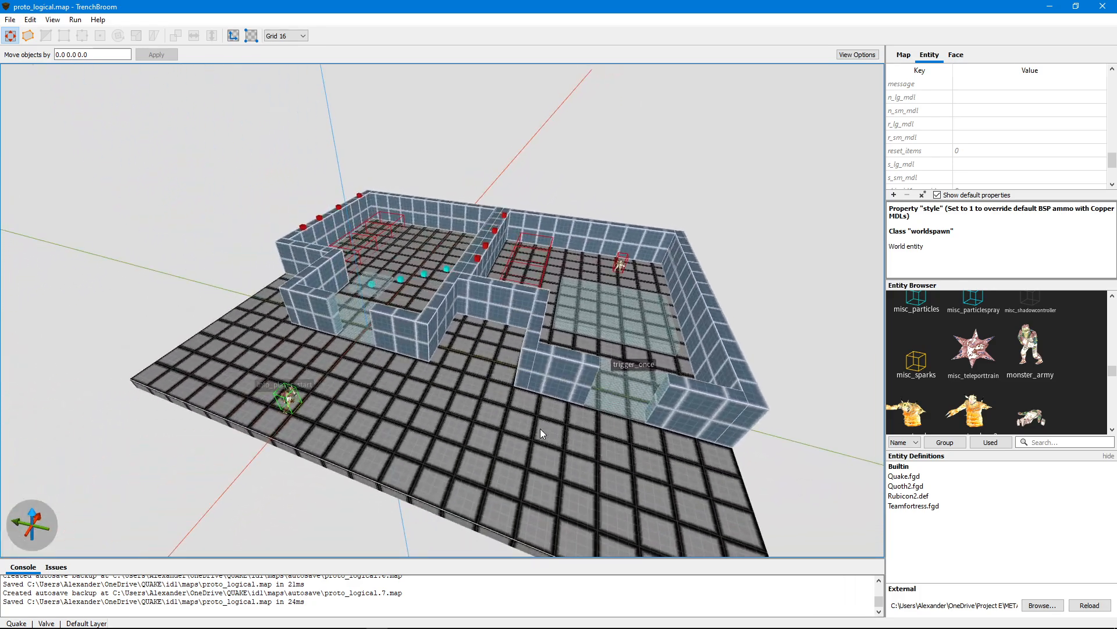
{"action": "scroll", "coordinate": [531, 436], "scroll_direction": "up", "scroll_amount": 6}
{"action": "scroll", "coordinate": [530, 434], "scroll_direction": "down", "scroll_amount": 5}
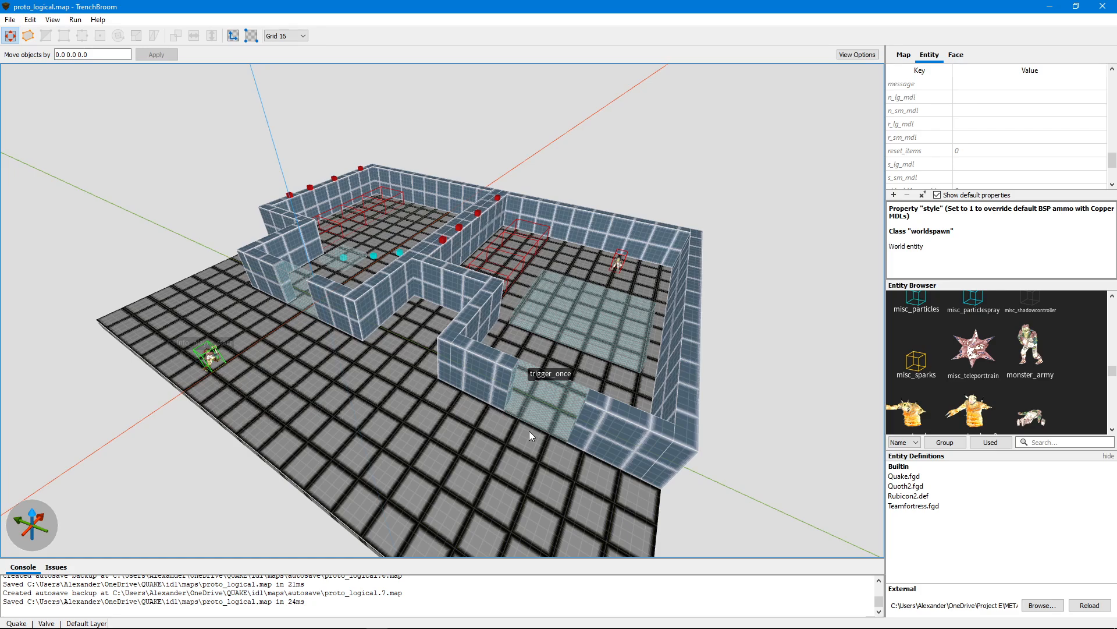
{"action": "key", "text": "w"}
{"action": "key", "text": "s"}
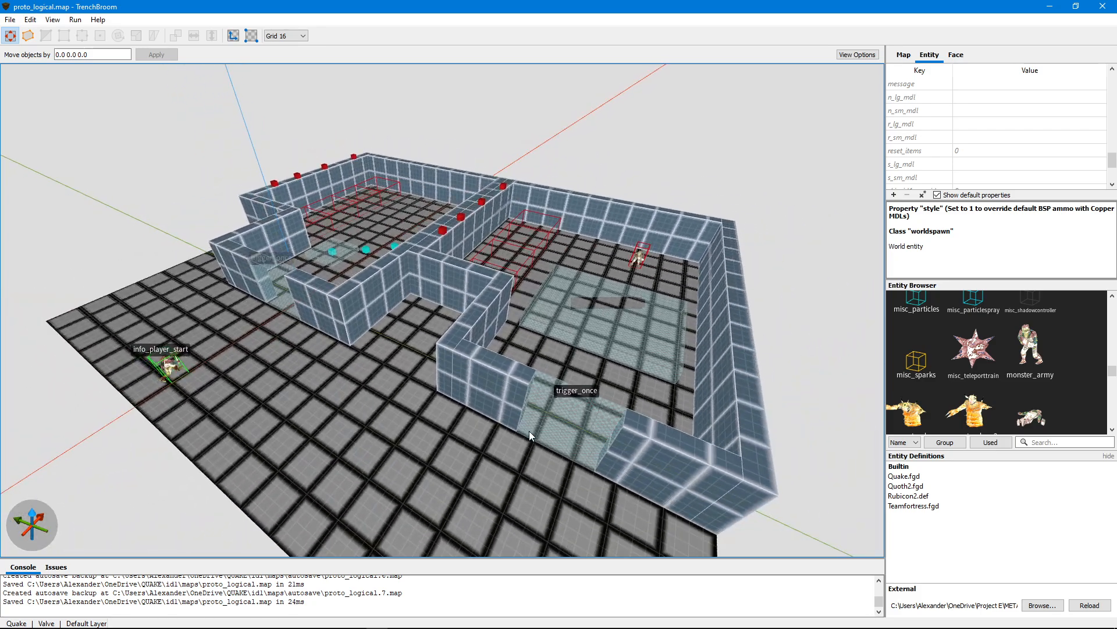
{"action": "key", "text": "d"}
{"action": "key", "text": "a"}
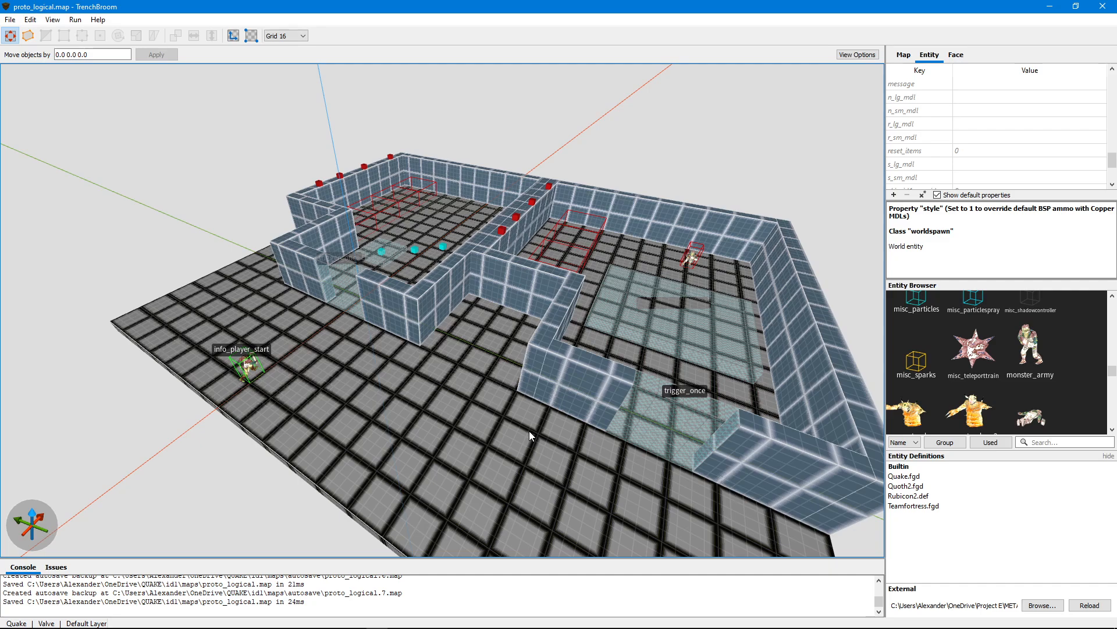
{"action": "key", "text": "w"}
{"action": "key", "text": "s"}
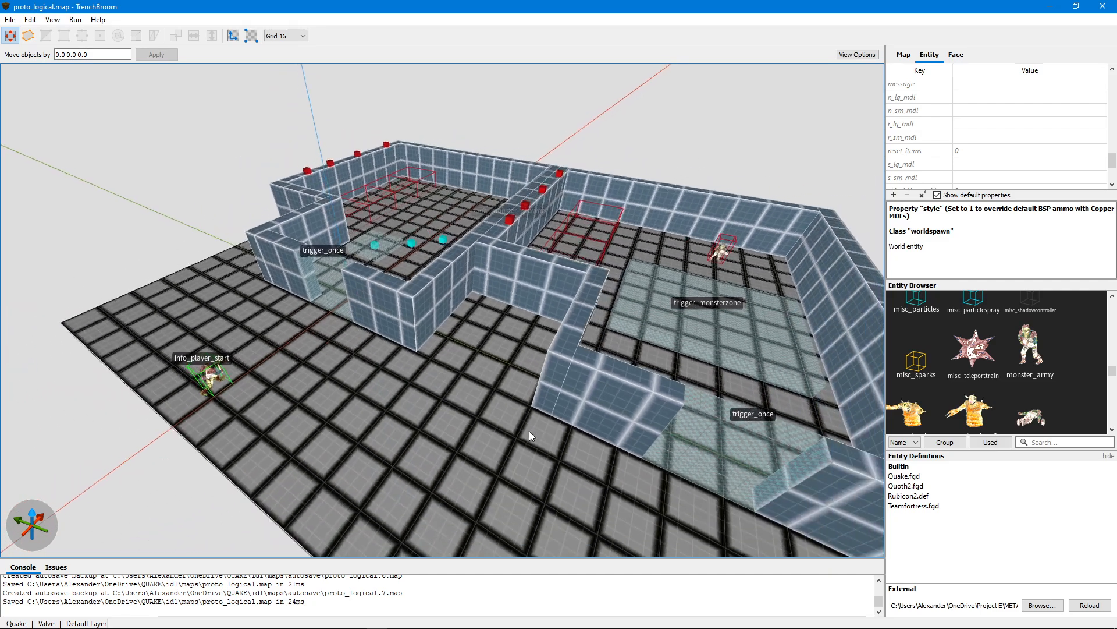
{"action": "key", "text": "d"}
{"action": "key", "text": "a"}
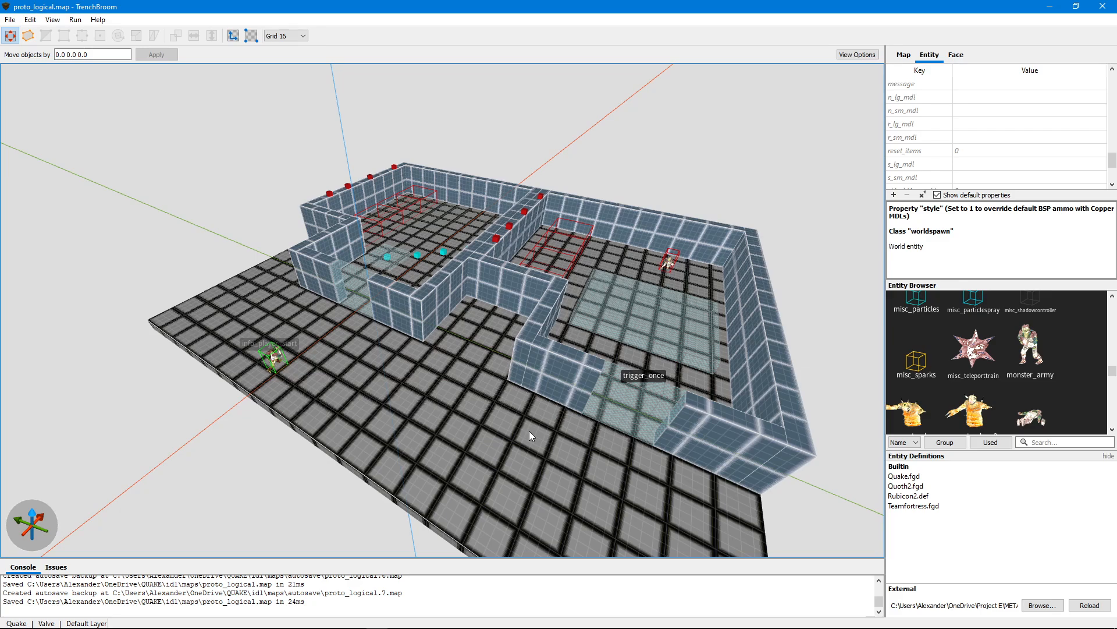
{"action": "key", "text": "w"}
{"action": "key", "text": "s"}
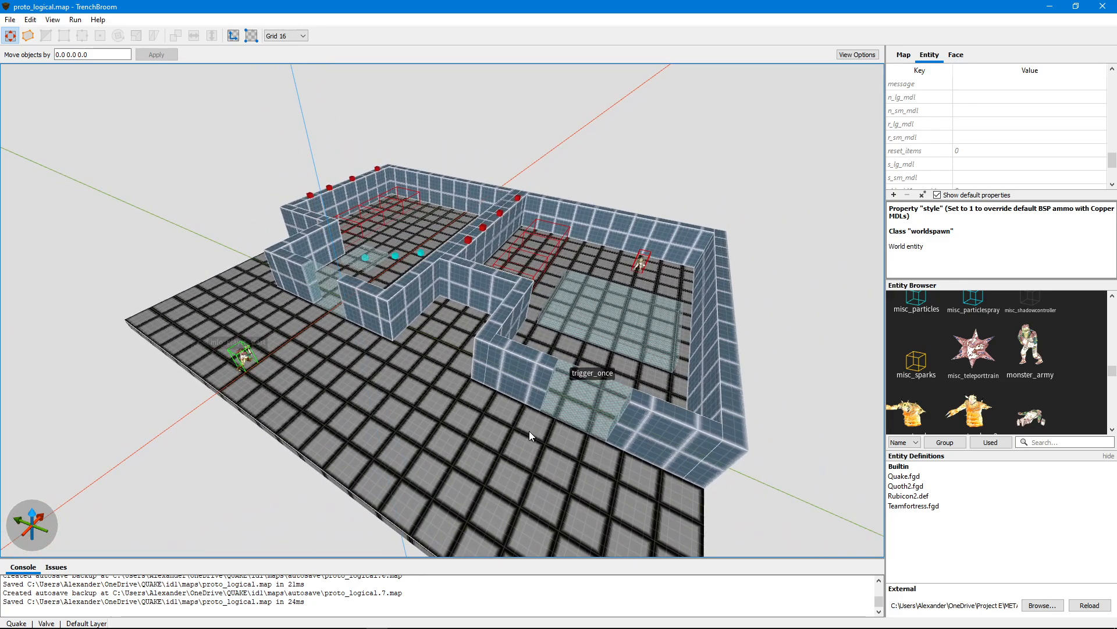
{"action": "key", "text": "w"}
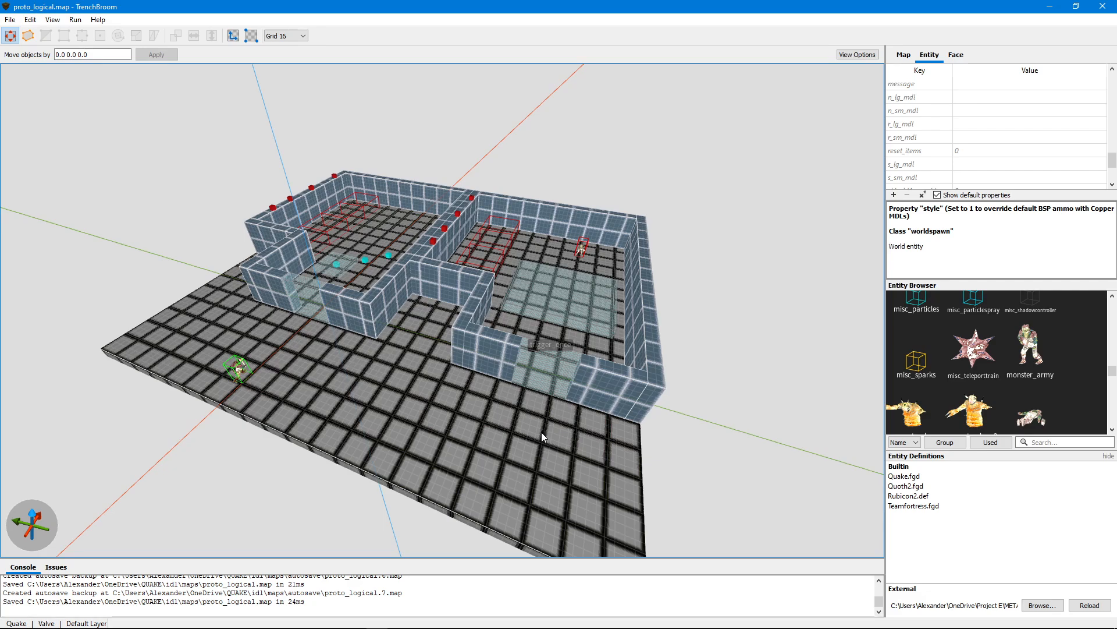
{"action": "key", "text": "w"}
{"action": "key", "text": "s"}
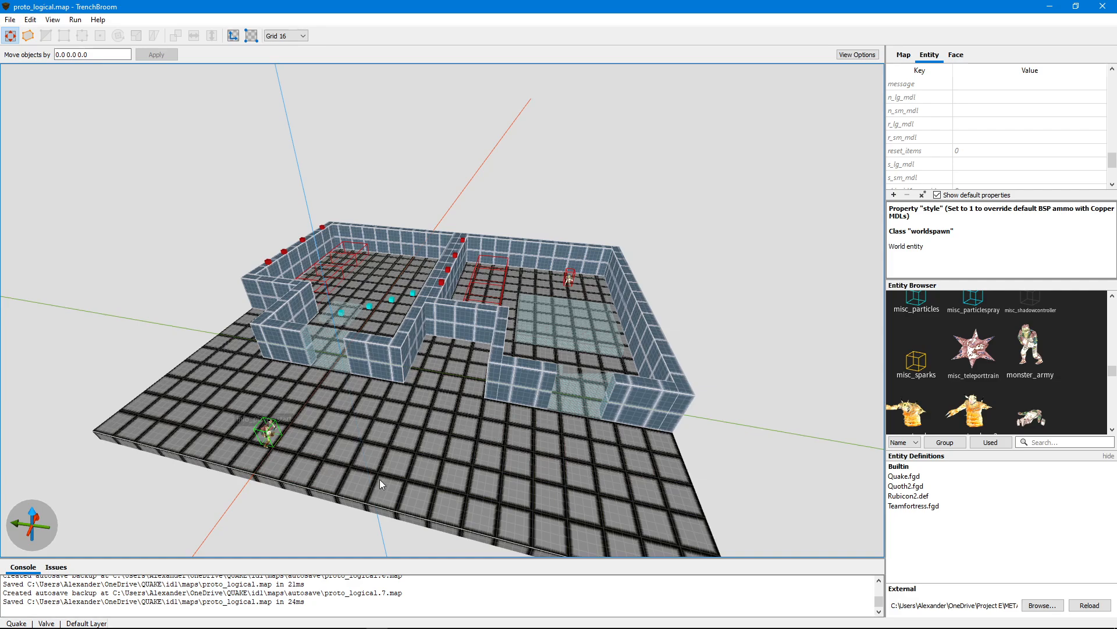
{"action": "key", "text": "s"}
{"action": "right_click_drag", "start_coordinate": [405, 477], "coordinate": [387, 481]}
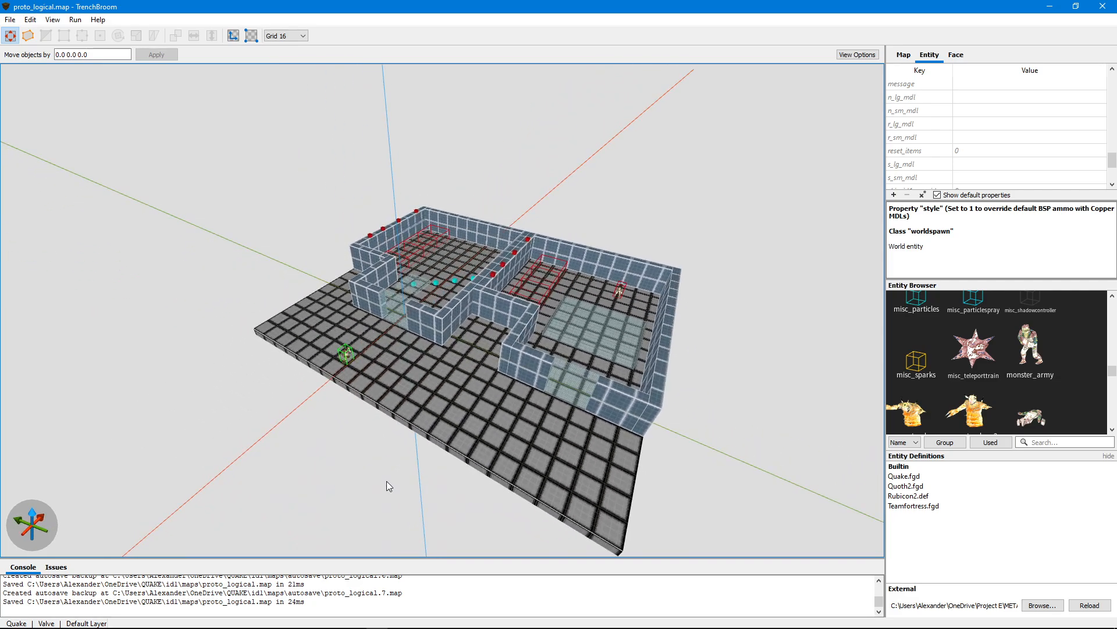
{"action": "key", "text": "w"}
{"action": "key", "text": "a"}
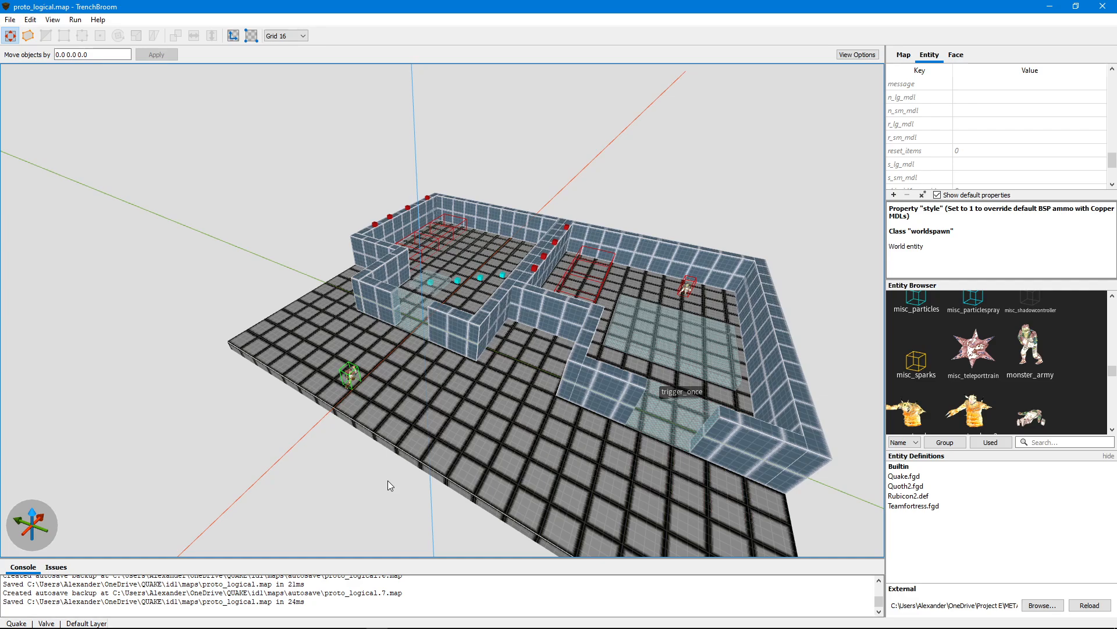
{"action": "key", "text": "s"}
{"action": "key", "text": "d"}
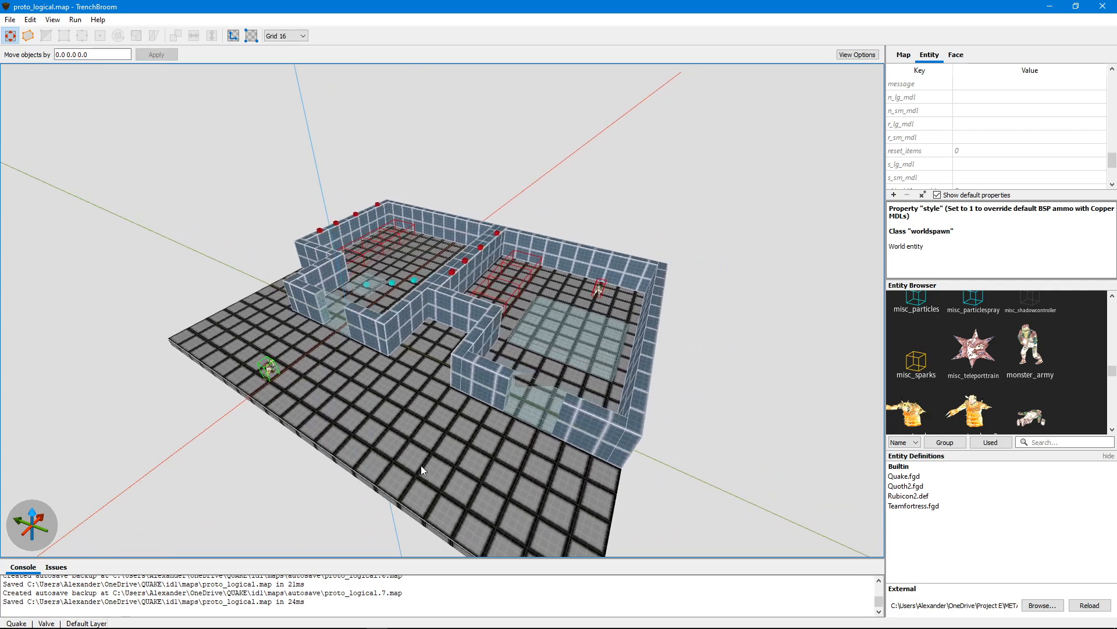
{"action": "key", "text": "a"}
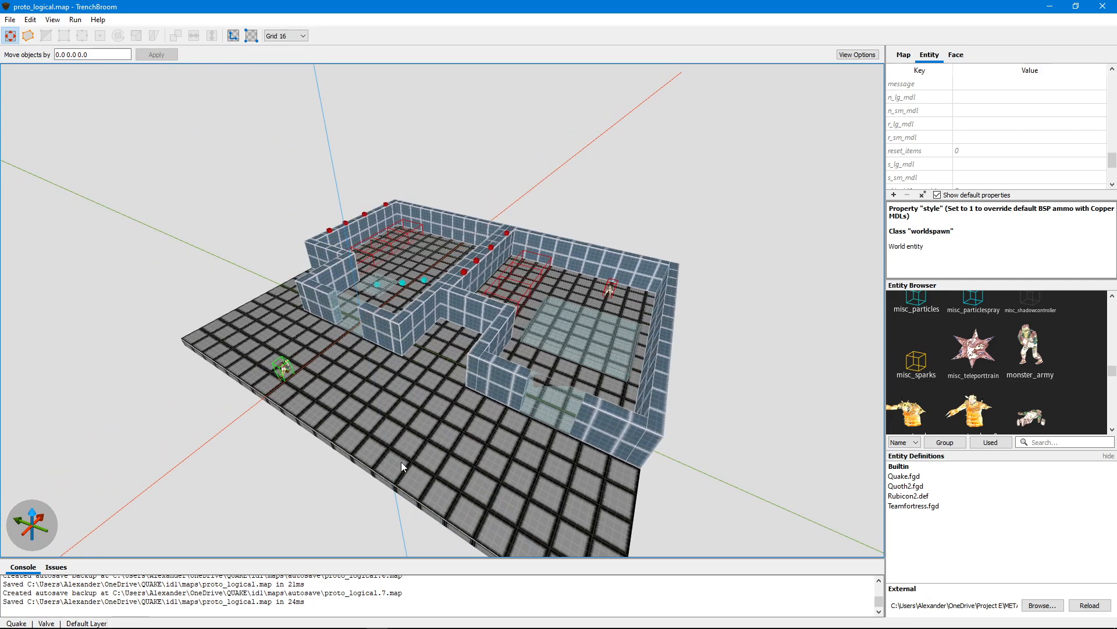
{"action": "mouse_move", "coordinate": [401, 462]}
{"action": "right_mouse_down"}
{"action": "mouse_move", "coordinate": [408, 446]}
{"action": "mouse_move", "coordinate": [422, 465]}
{"action": "right_mouse_up"}
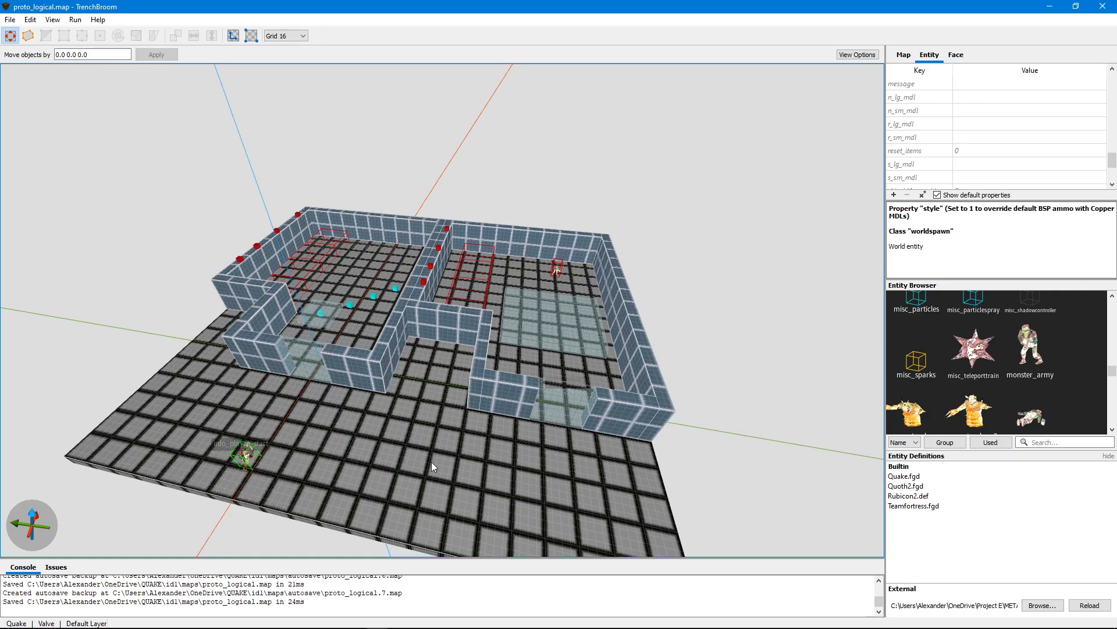
Examine the room with the trigger_monsterzone, its info_monster_spawnpoint entities, the monster_army and the spawners on the dividing wall.
{"action": "key", "text": "d"}
{"action": "mouse_move", "coordinate": [475, 469]}
{"action": "right_mouse_down"}
{"action": "mouse_move", "coordinate": [444, 465]}
{"action": "mouse_move", "coordinate": [453, 468]}
{"action": "right_mouse_up"}
{"action": "key", "text": "w"}
{"action": "key", "text": "s"}
{"action": "key", "text": "a"}
{"action": "key", "text": "w"}
{"action": "key", "text": "d"}
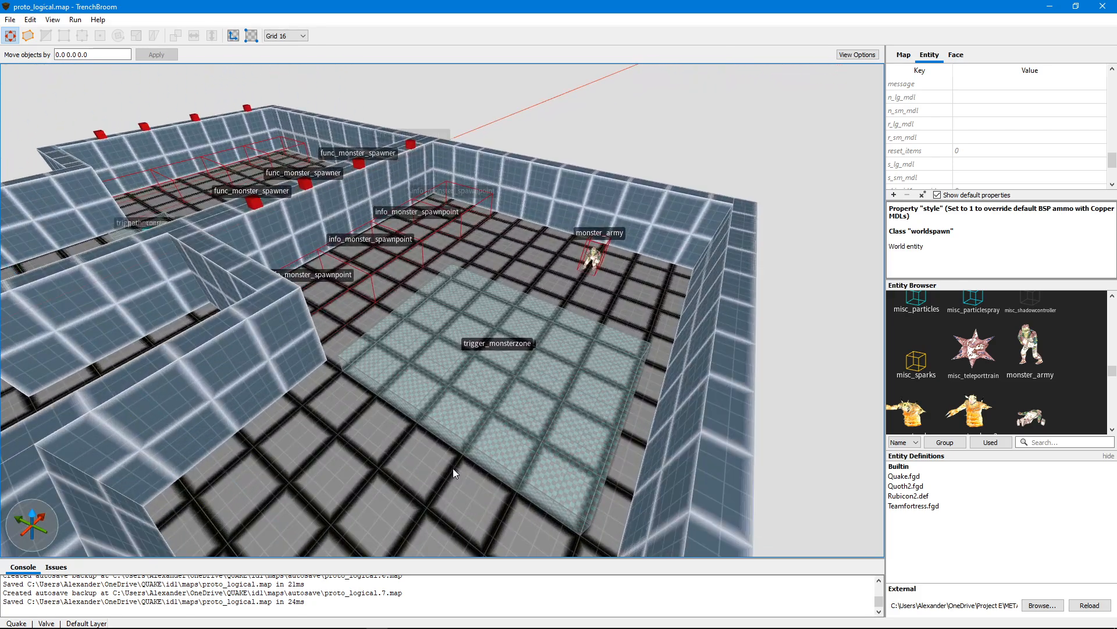
{"action": "key", "text": "a"}
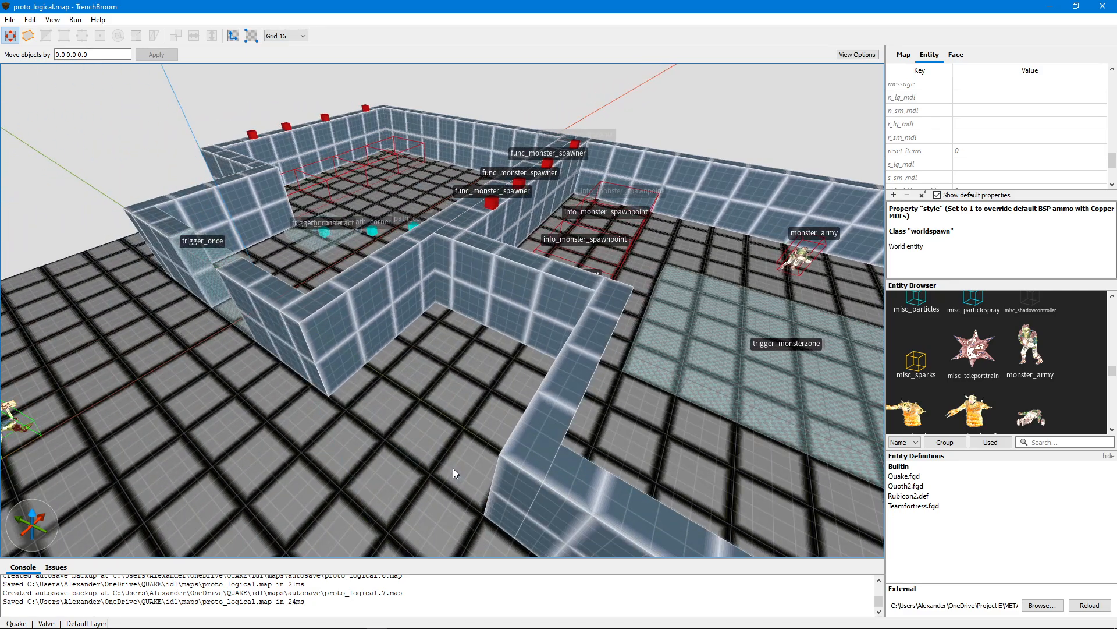
{"action": "key", "text": "s"}
{"action": "key", "text": "s"}
{"action": "key", "text": "w"}
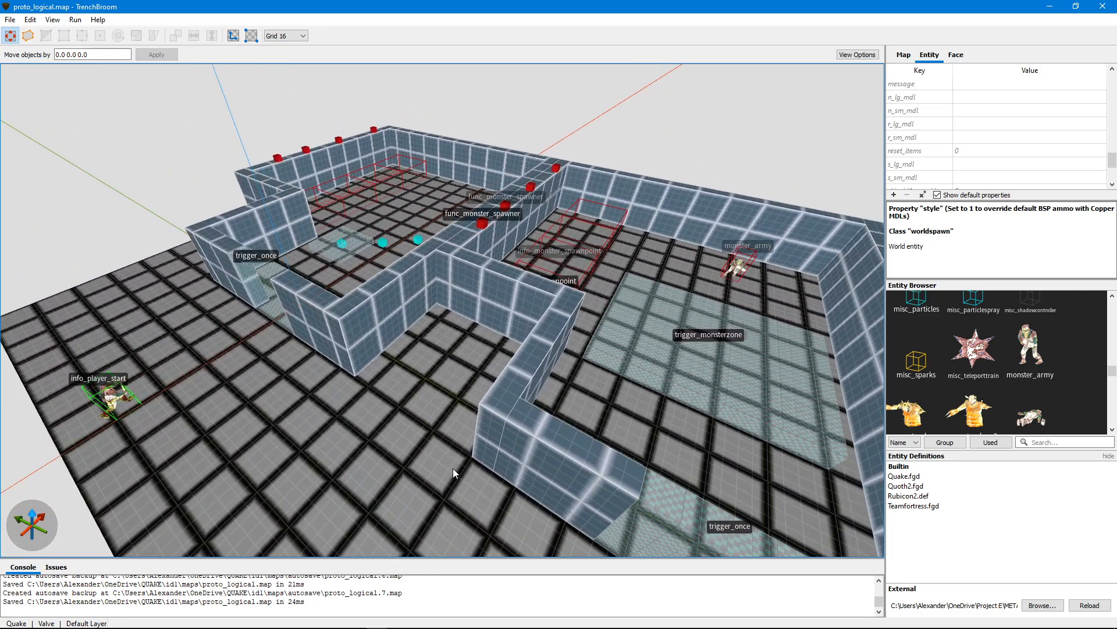
{"action": "key", "text": "s"}
{"action": "key", "text": "s"}
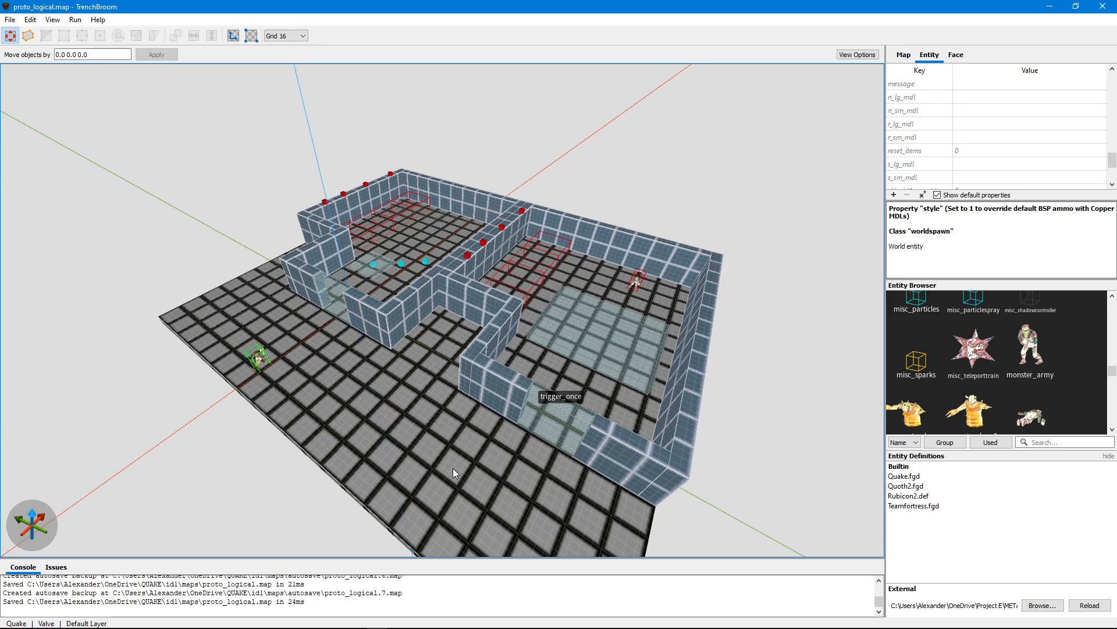
Inspect the target links of the four info_monster_spawnpoint entities in the path_corner room and of the trigger_once at its entrance.
{"action": "key", "text": "w"}
{"action": "right_click_drag", "start_coordinate": [454, 446], "coordinate": [364, 359]}
{"action": "left_click", "coordinate": [353, 320]}
{"action": "left_click", "coordinate": [417, 304]}
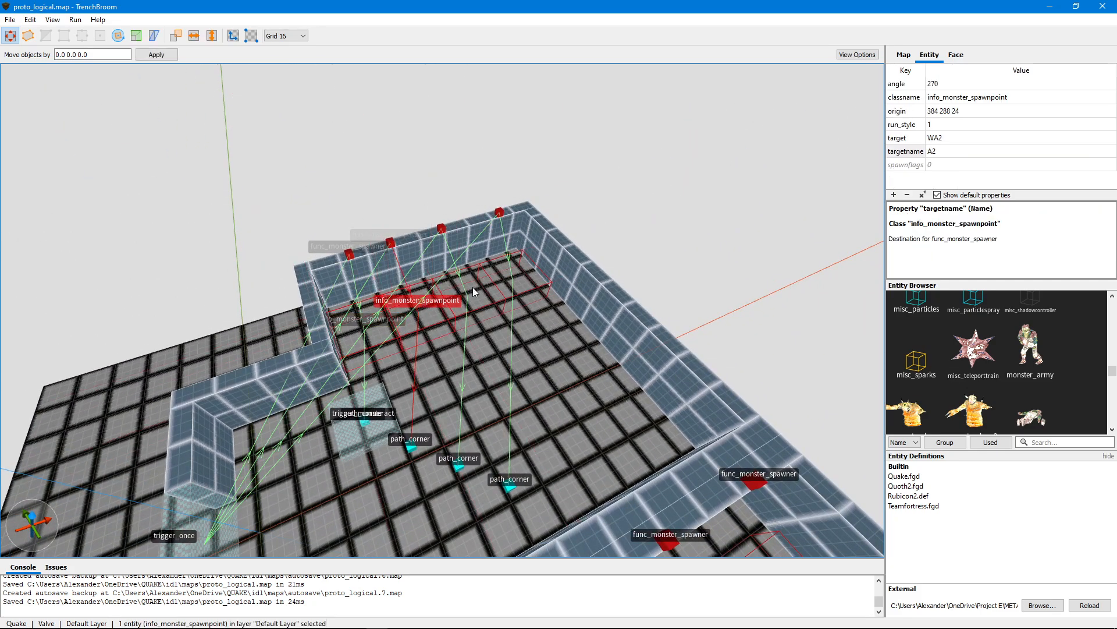
{"action": "left_click", "coordinate": [472, 287]}
{"action": "left_click", "coordinate": [512, 270]}
{"action": "right_click_drag", "start_coordinate": [486, 340], "coordinate": [421, 410]}
{"action": "left_click", "coordinate": [400, 428]}
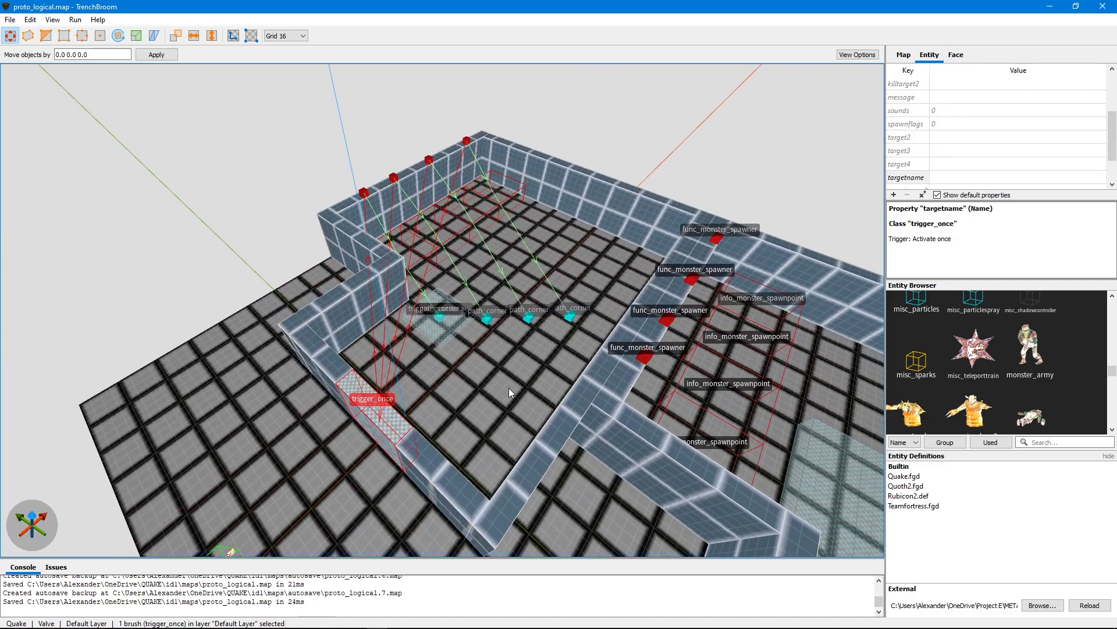
Inspect the three path_corner entities farthest from the trigger_once room entrance one by one, and clear the selection.
{"action": "right_click_drag", "start_coordinate": [462, 385], "coordinate": [470, 358]}
{"action": "key", "text": "w"}
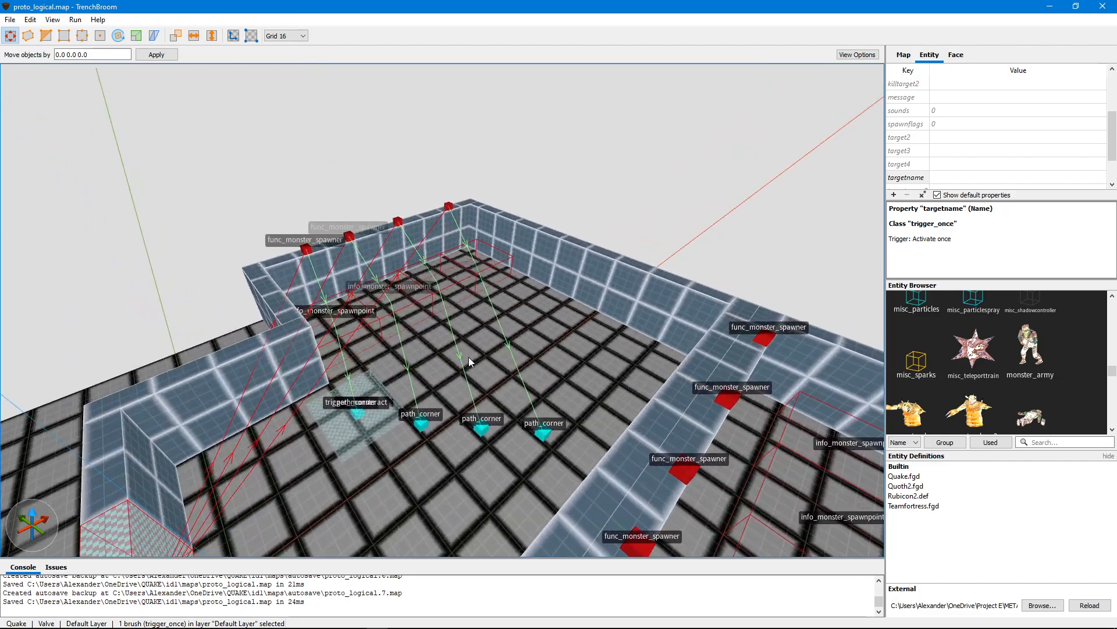
{"action": "left_click", "coordinate": [421, 429]}
{"action": "left_click", "coordinate": [480, 426]}
{"action": "left_click", "coordinate": [550, 436]}
{"action": "key", "text": "s"}
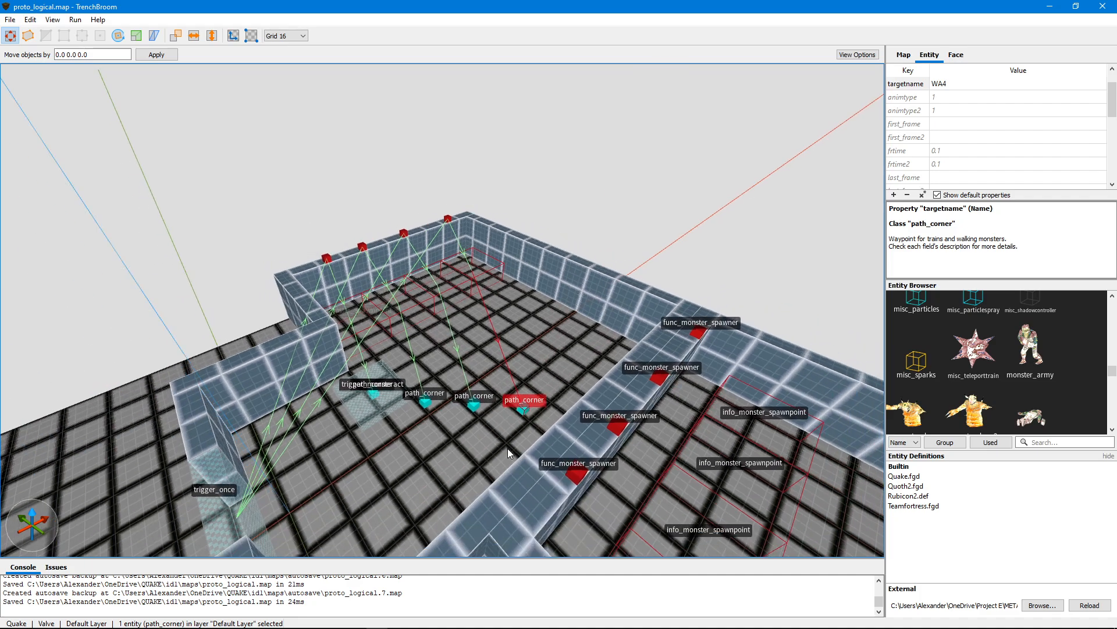
{"action": "right_click_drag", "start_coordinate": [509, 448], "coordinate": [533, 444]}
{"action": "key", "text": "Escape"}
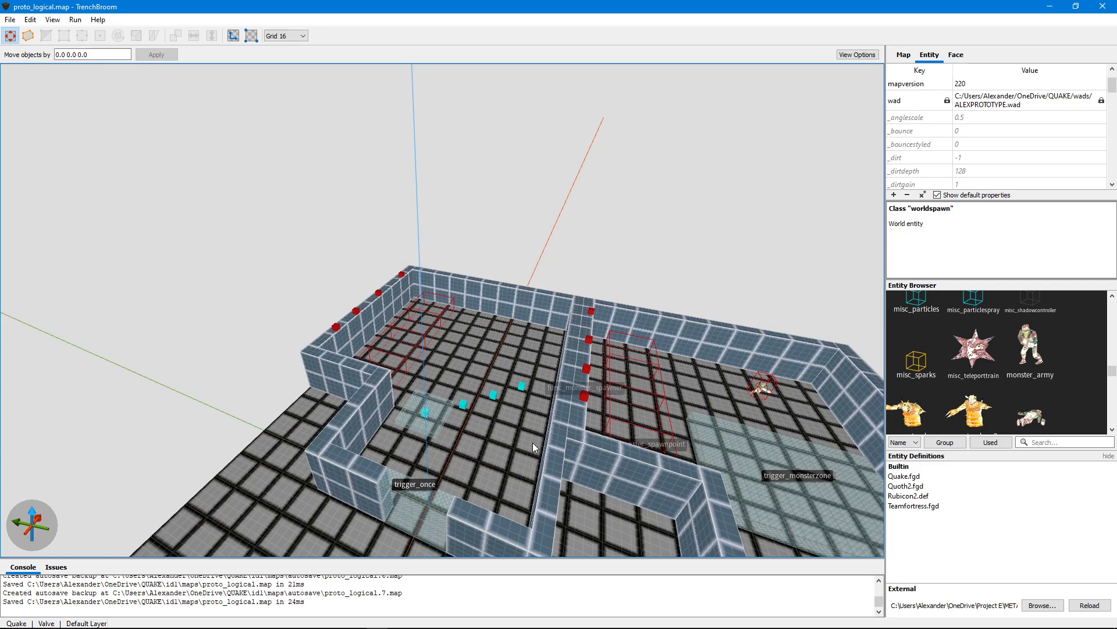
{"action": "key", "text": "s"}
{"action": "key", "text": "d"}
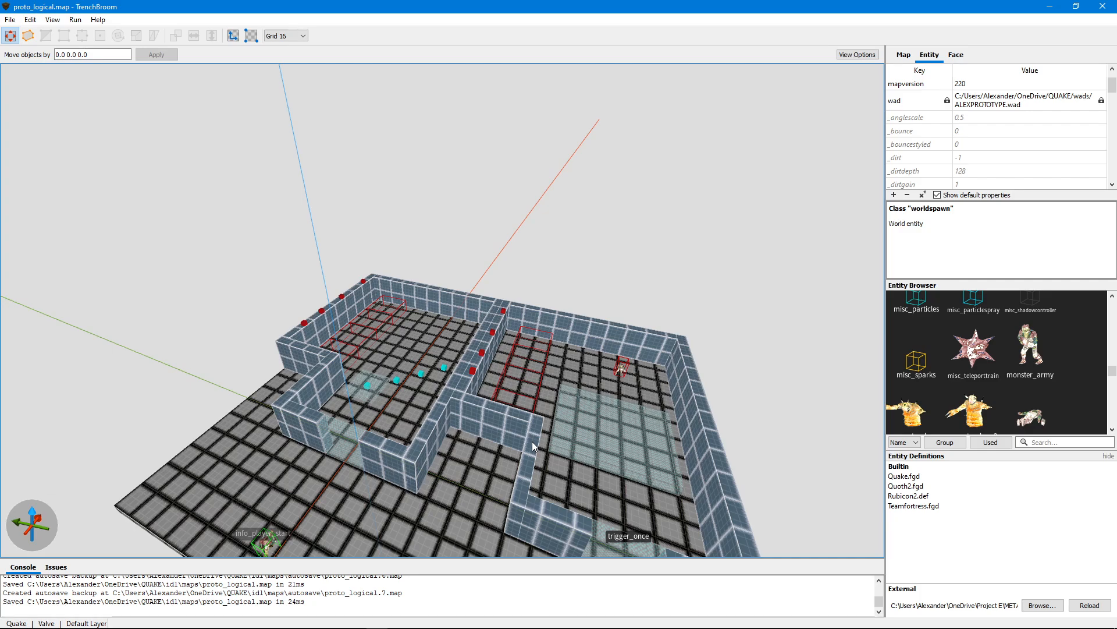
{"action": "scroll", "coordinate": [582, 321], "scroll_direction": "down", "scroll_amount": 5}
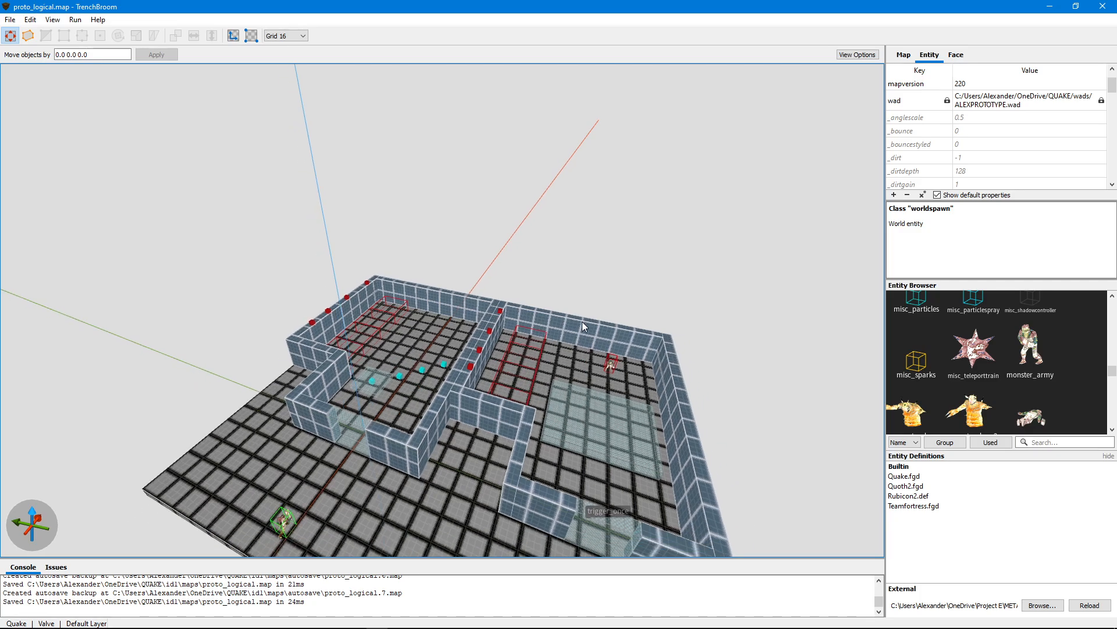
{"action": "right_click_drag", "start_coordinate": [582, 321], "coordinate": [565, 346]}
{"action": "scroll", "coordinate": [567, 347], "scroll_direction": "up", "scroll_amount": 6}
{"action": "scroll", "coordinate": [567, 346], "scroll_direction": "down", "scroll_amount": 6}
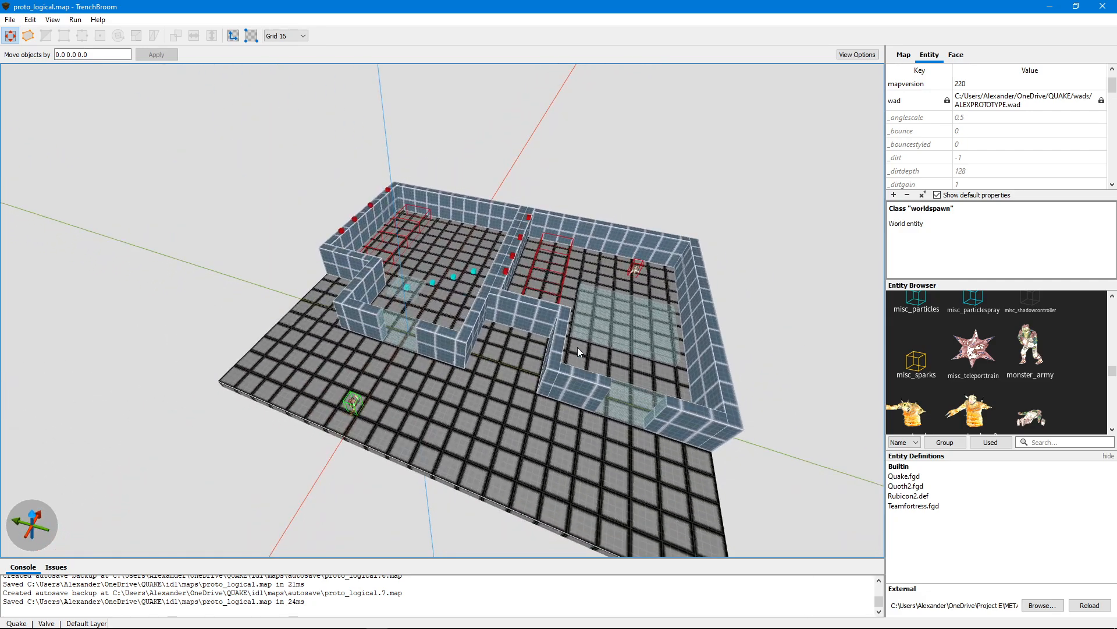
{"action": "right_click_drag", "start_coordinate": [569, 349], "coordinate": [584, 342]}
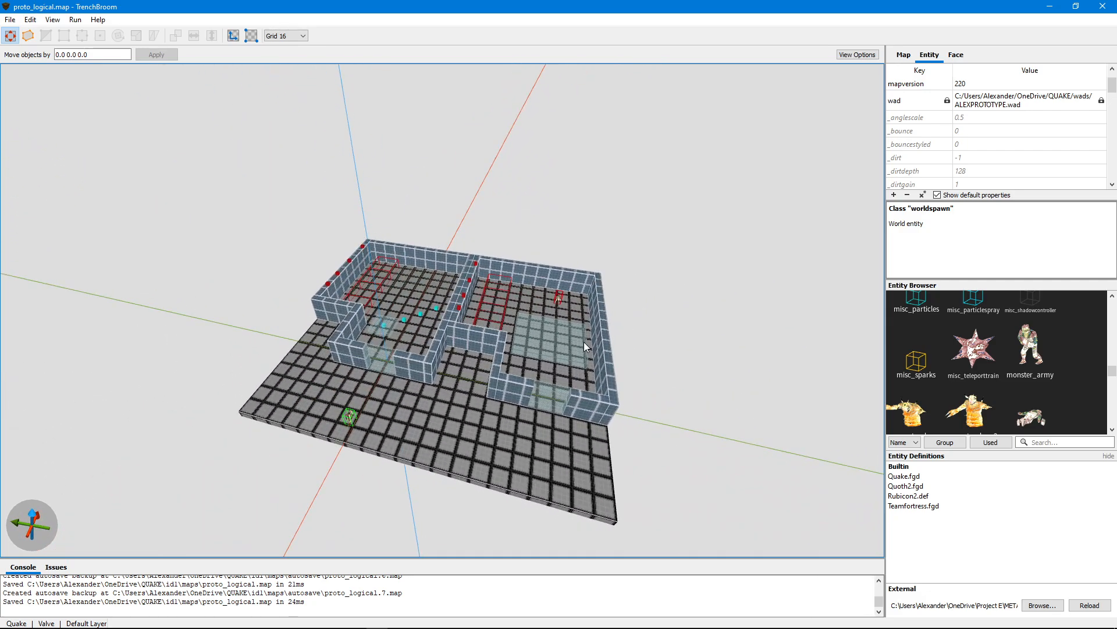
{"action": "scroll", "coordinate": [584, 342], "scroll_direction": "up", "scroll_amount": 5}
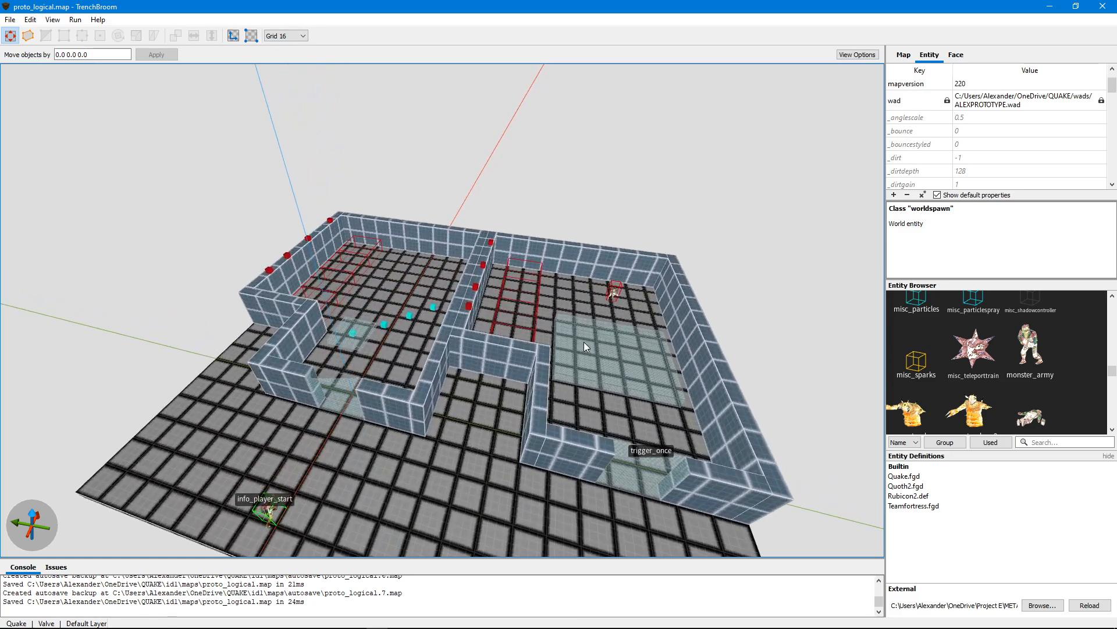
{"action": "key", "text": "d"}
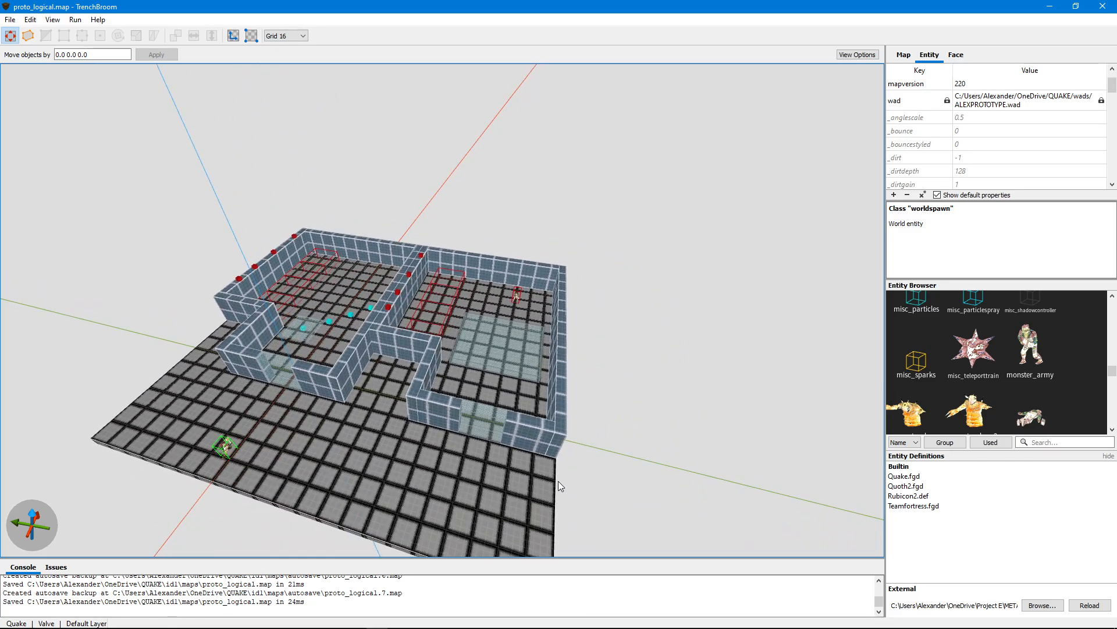
{"action": "scroll", "coordinate": [560, 481], "scroll_direction": "up", "scroll_amount": 5}
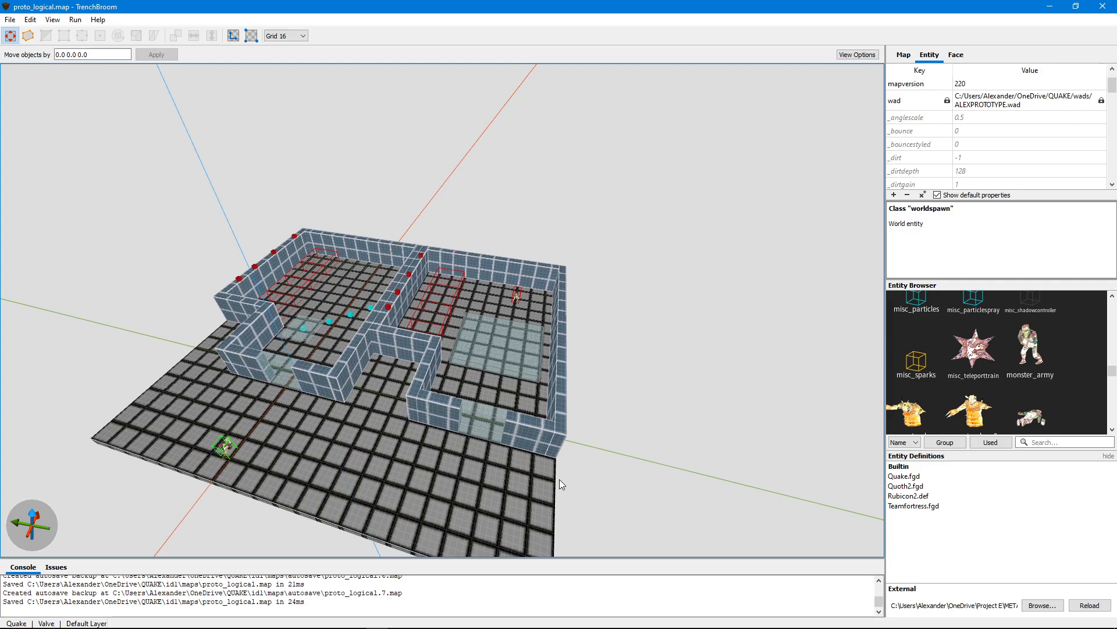
{"action": "key", "text": "s"}
{"action": "key", "text": "d"}
{"action": "key", "text": "w"}
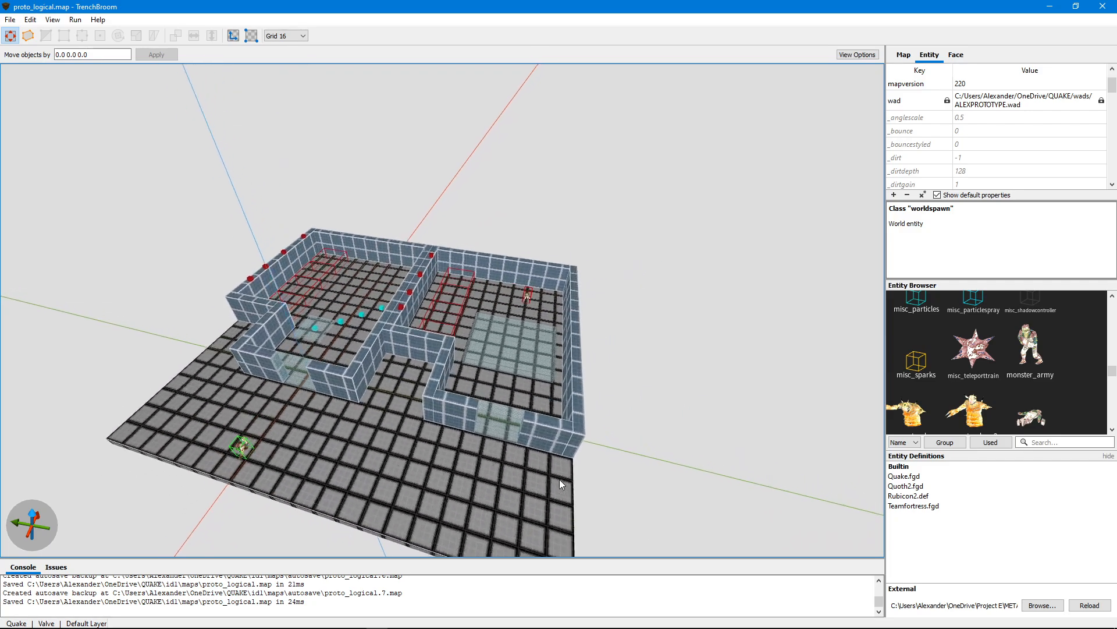
{"action": "key", "text": "a"}
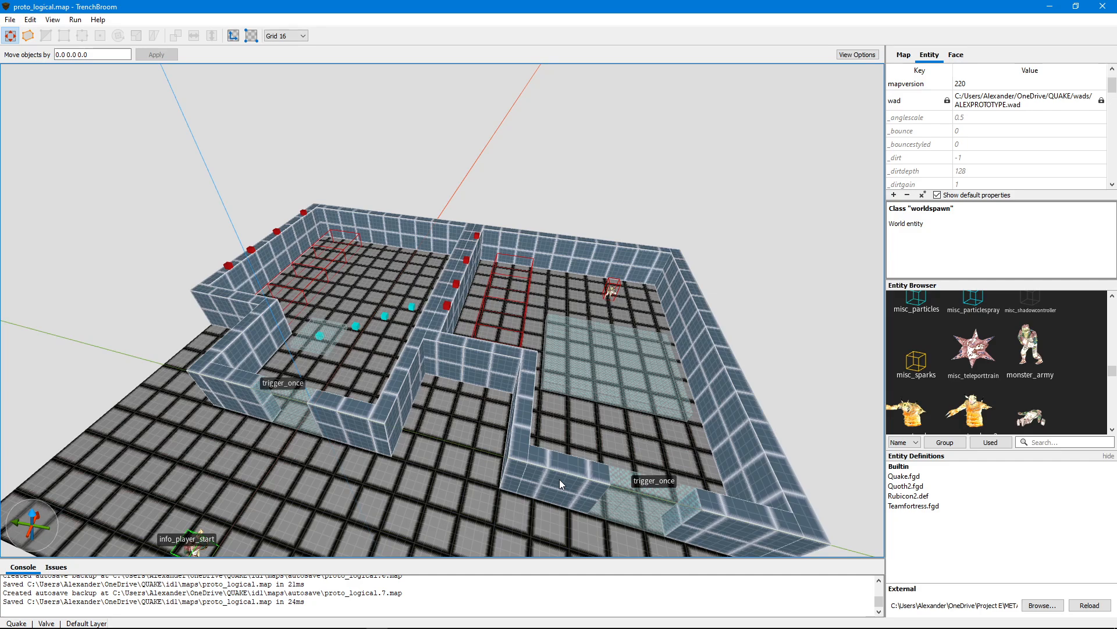
{"action": "key", "text": "s"}
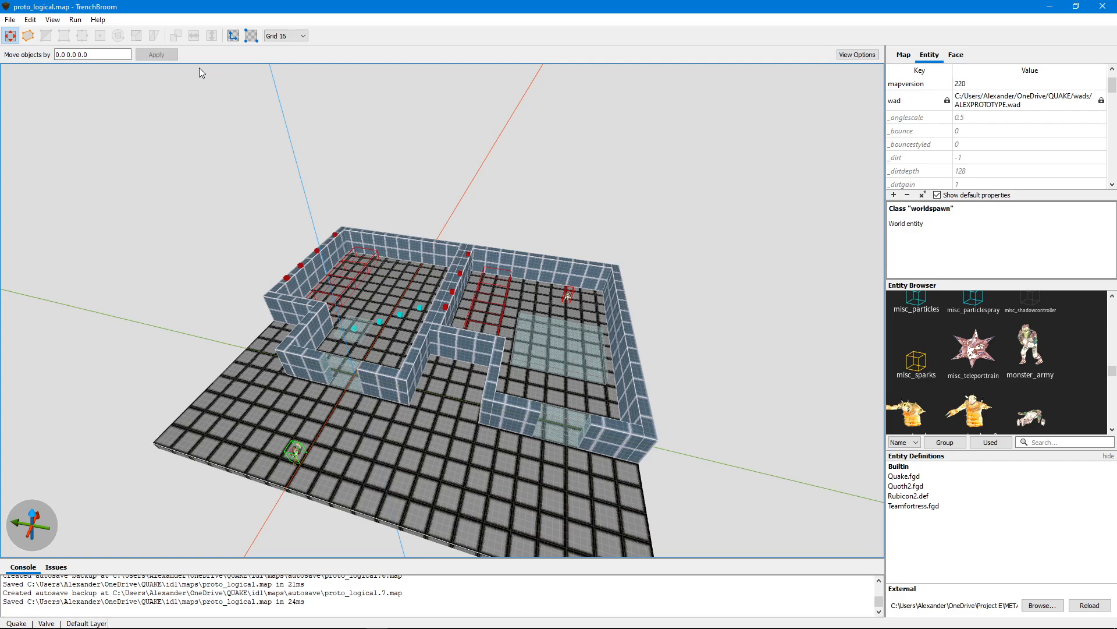
Open the recently used map proto_ai.map.
{"action": "left_click", "coordinate": [10, 19]}
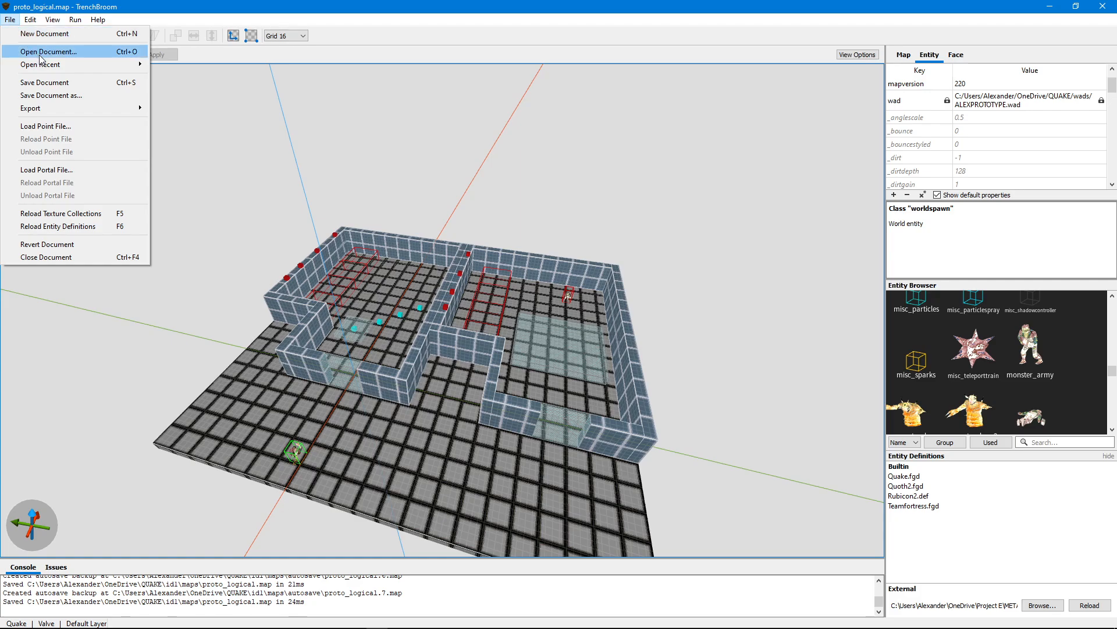
{"action": "mouse_move", "coordinate": [45, 66]}
{"action": "left_click", "coordinate": [186, 77]}
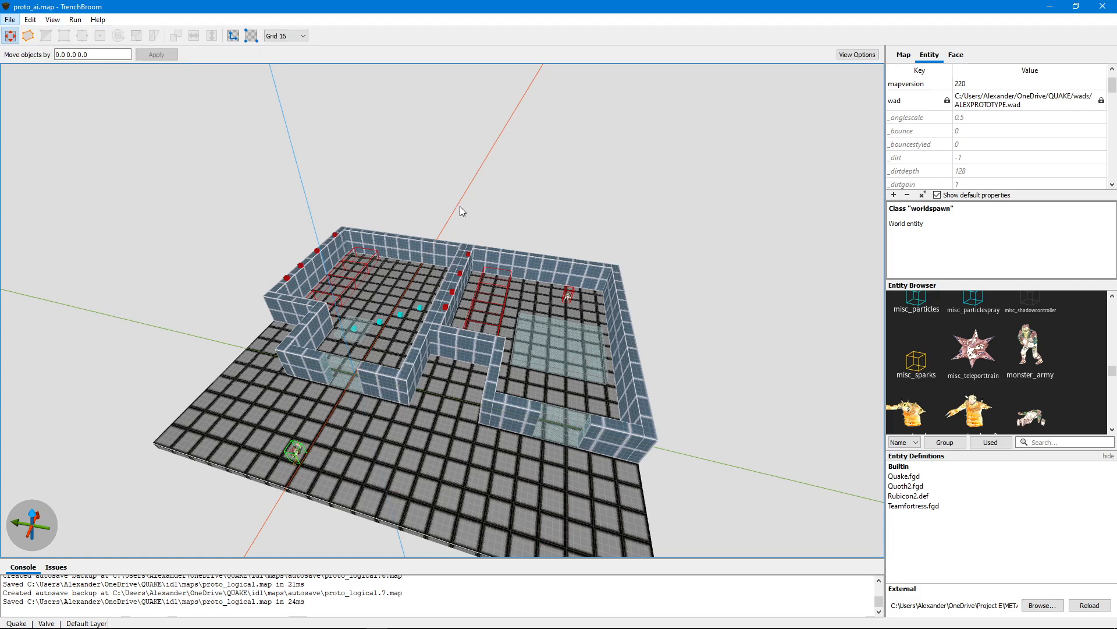
Examine the end room with the func_detail_fence, the func_new_plat divider and the info_monster_spawnpoint groups on either side.
{"action": "right_click_drag", "start_coordinate": [447, 280], "coordinate": [624, 347], "text": "alt"}
{"action": "key", "text": "w"}
{"action": "scroll", "coordinate": [627, 347], "scroll_direction": "down", "scroll_amount": 10}
{"action": "scroll", "coordinate": [519, 351], "scroll_direction": "down", "scroll_amount": 5}
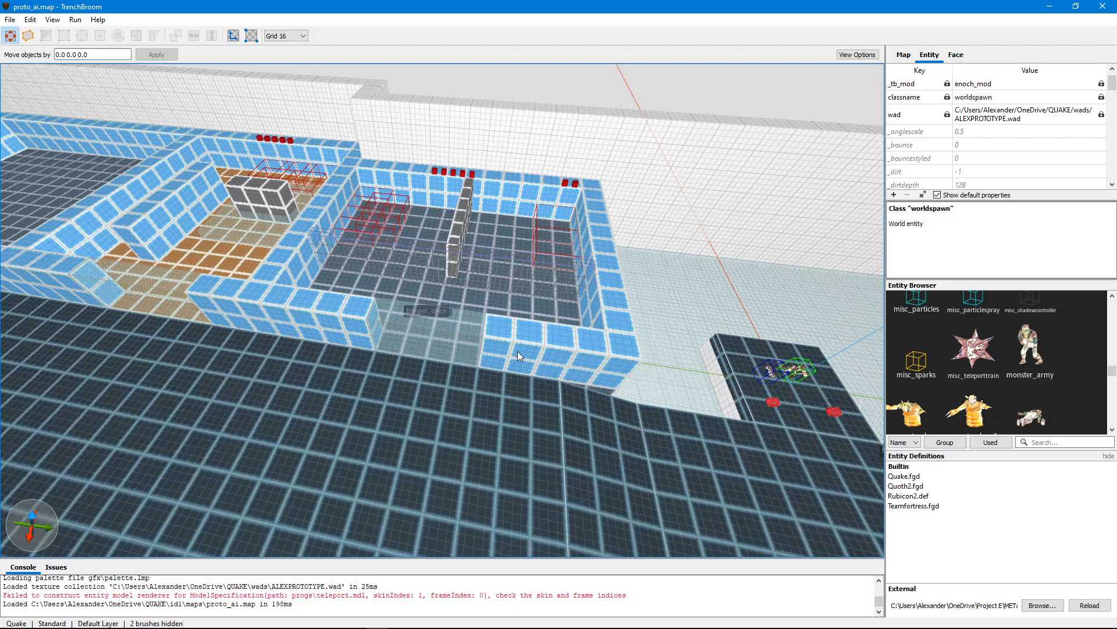
{"action": "mouse_move", "coordinate": [517, 351]}
{"action": "right_mouse_down", "text": "alt"}
{"action": "mouse_move", "coordinate": [420, 355]}
{"action": "mouse_move", "coordinate": [375, 321]}
{"action": "mouse_move", "coordinate": [514, 360]}
{"action": "mouse_move", "coordinate": [545, 348]}
{"action": "mouse_move", "coordinate": [490, 339]}
{"action": "mouse_move", "coordinate": [502, 338]}
{"action": "right_mouse_up", "text": "alt"}
{"action": "scroll", "coordinate": [376, 322], "scroll_direction": "up", "scroll_amount": 3}
{"action": "key", "text": "d"}
{"action": "key", "text": "a"}
{"action": "key", "text": "w"}
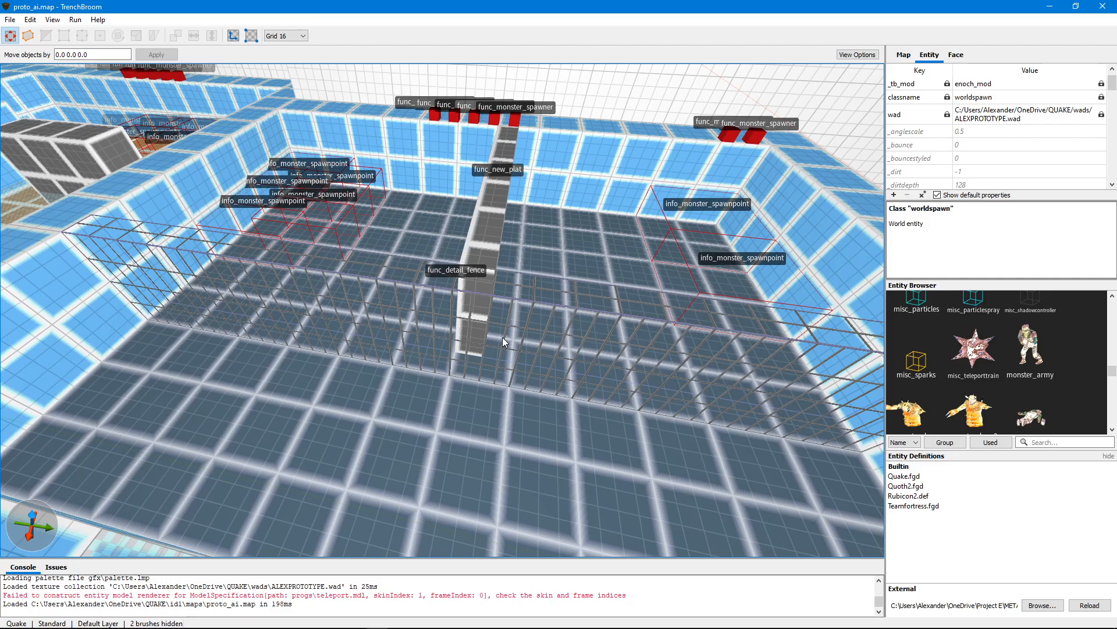
{"action": "right_click_drag", "start_coordinate": [503, 338], "coordinate": [514, 376]}
{"action": "key", "text": "w"}
{"action": "key", "text": "s"}
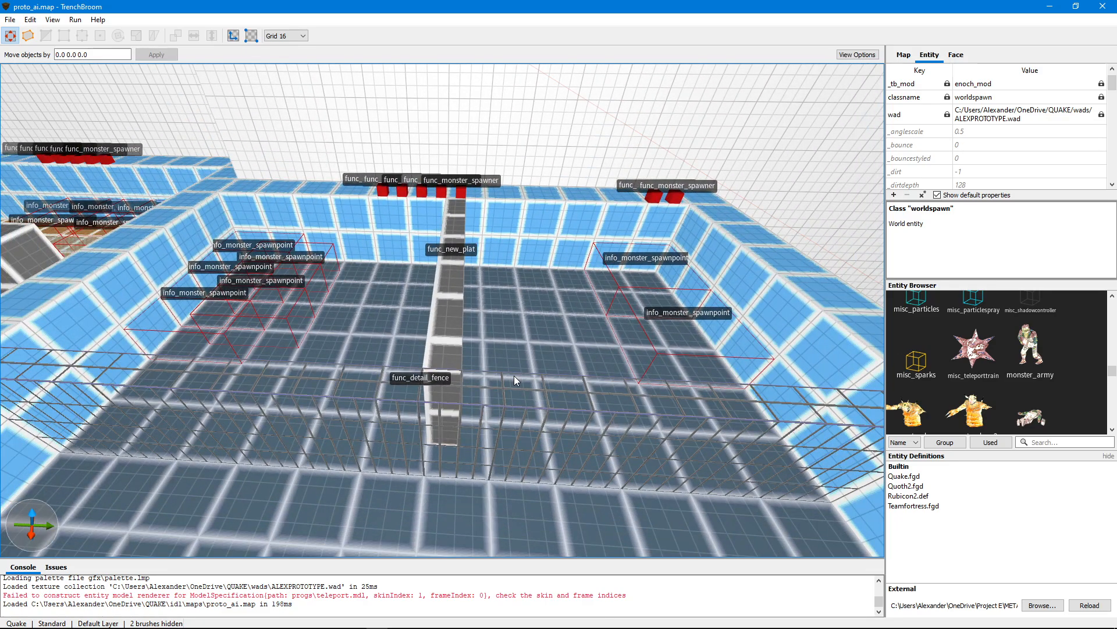
{"action": "key", "text": "d"}
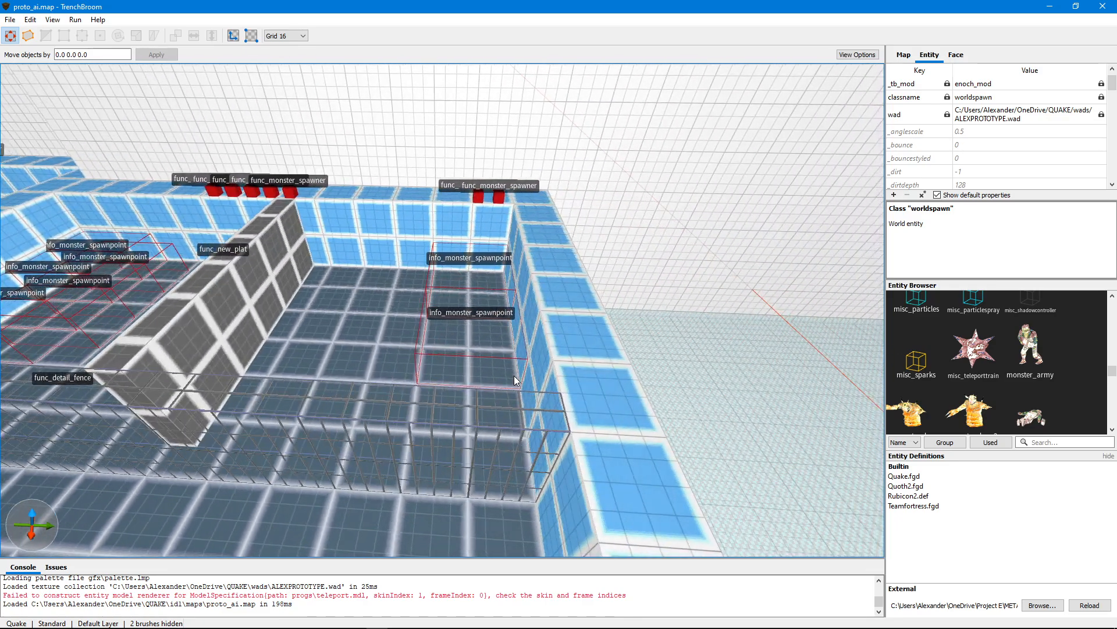
{"action": "key", "text": "a"}
Inspect the targetnames and links of the two paired info_monster_spawnpoint entities beside the func_new_plat divider, and clear the selection.
{"action": "left_click", "coordinate": [588, 267]}
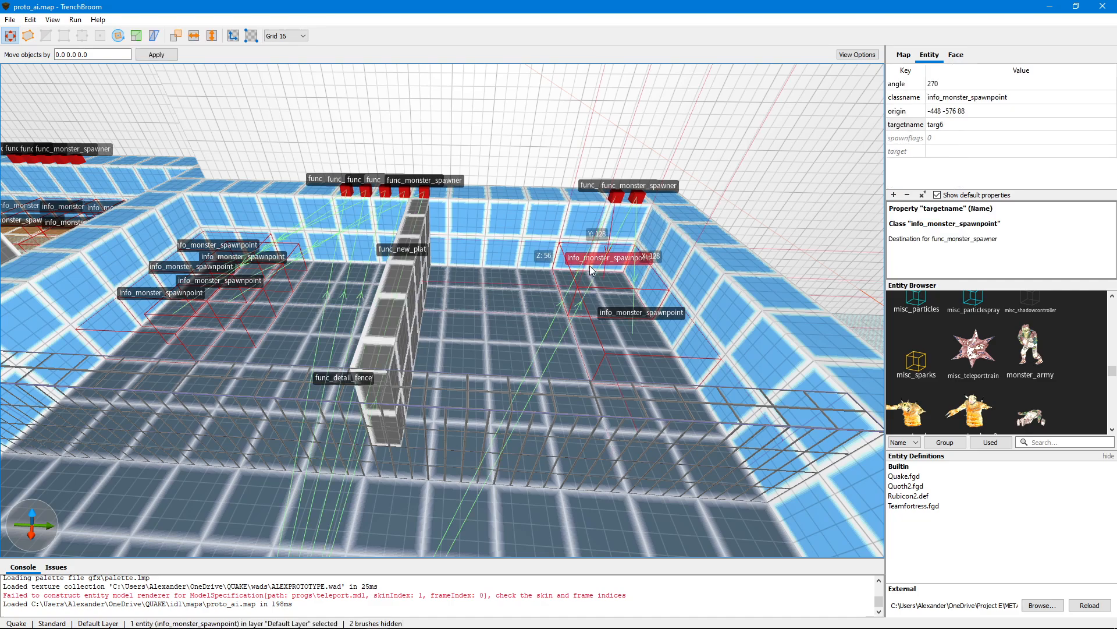
{"action": "left_click", "coordinate": [646, 314]}
{"action": "key", "text": "s"}
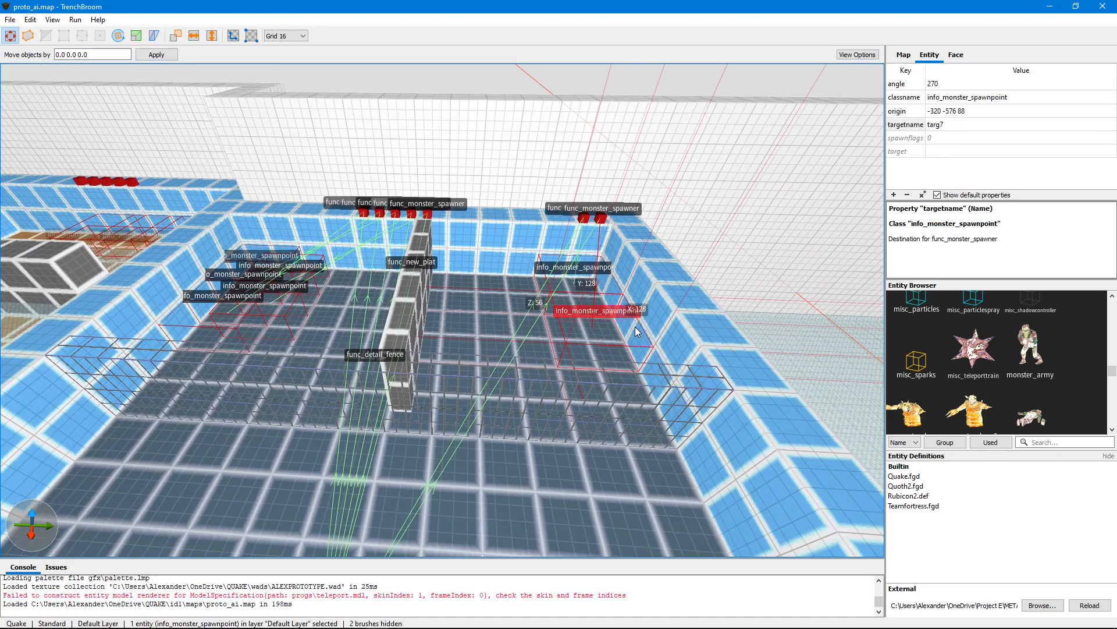
{"action": "key", "text": "Escape"}
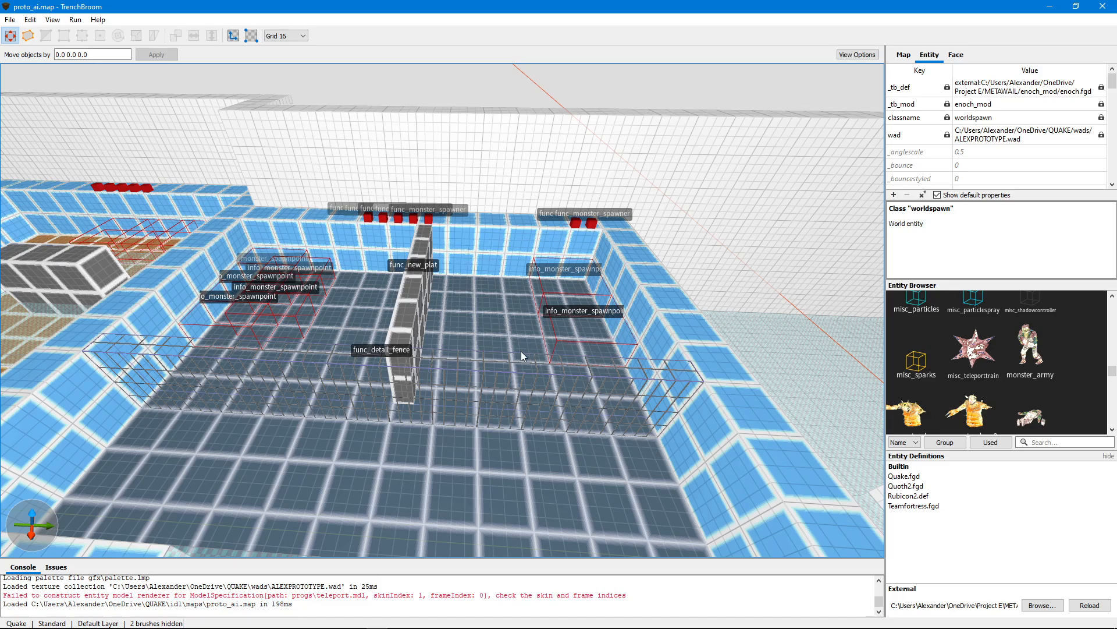
Examine the pair of spawnpoints behind the fence and survey the row of rooms across the dark corridor.
{"action": "key", "text": "w"}
{"action": "right_click_drag", "start_coordinate": [522, 351], "coordinate": [537, 343]}
{"action": "key", "text": "s"}
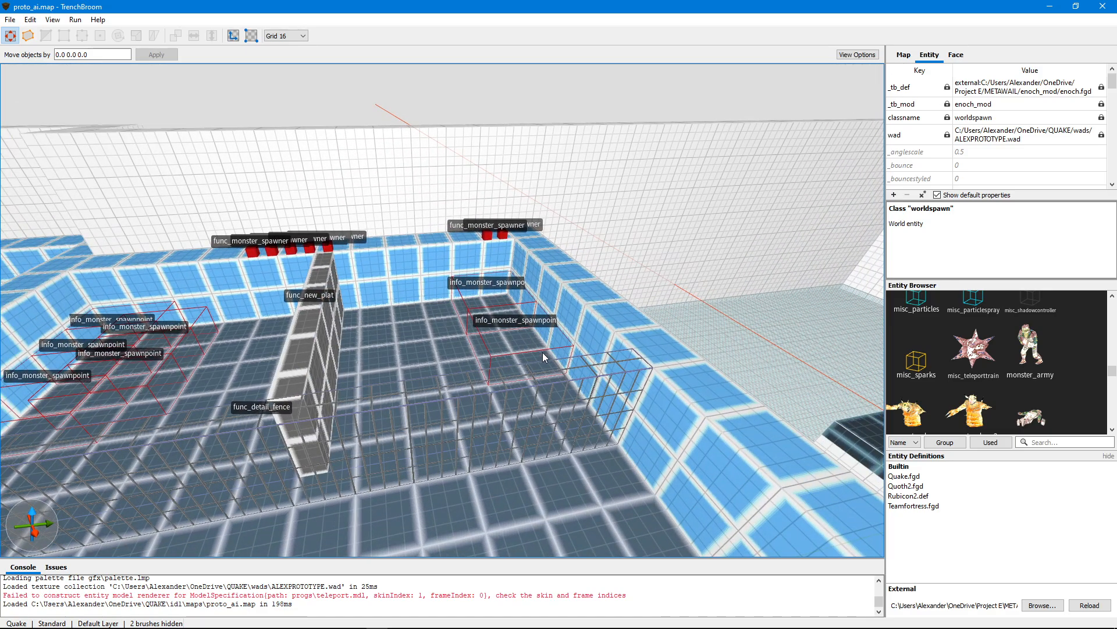
{"action": "right_click_drag", "start_coordinate": [484, 361], "coordinate": [540, 329]}
{"action": "key", "text": "w"}
{"action": "key", "text": "s"}
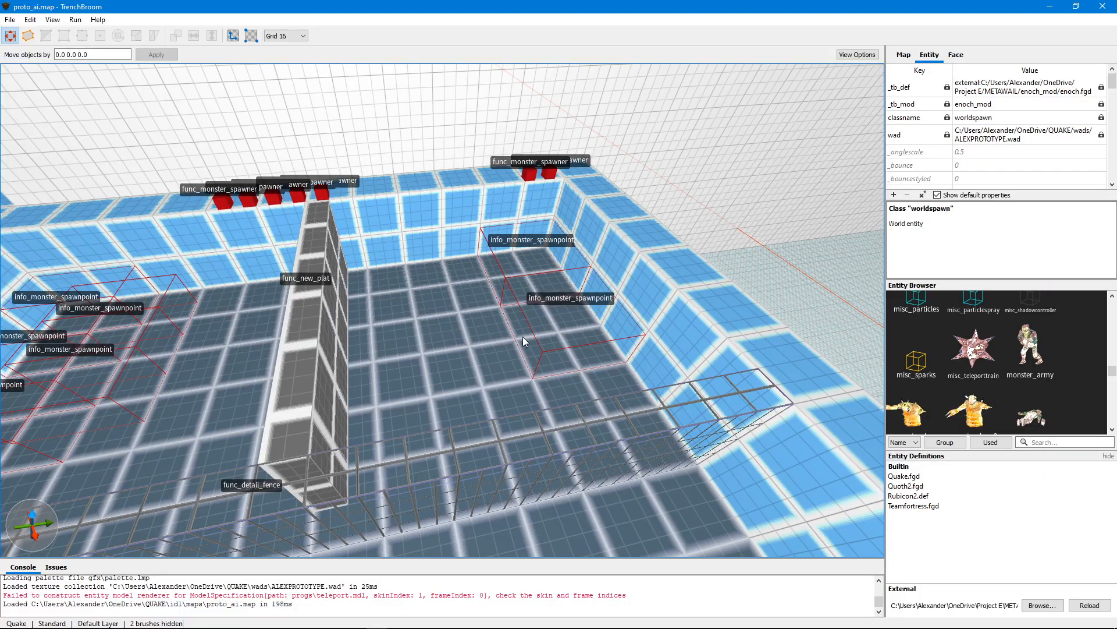
{"action": "key", "text": "s"}
{"action": "right_click_drag", "start_coordinate": [522, 336], "coordinate": [352, 335]}
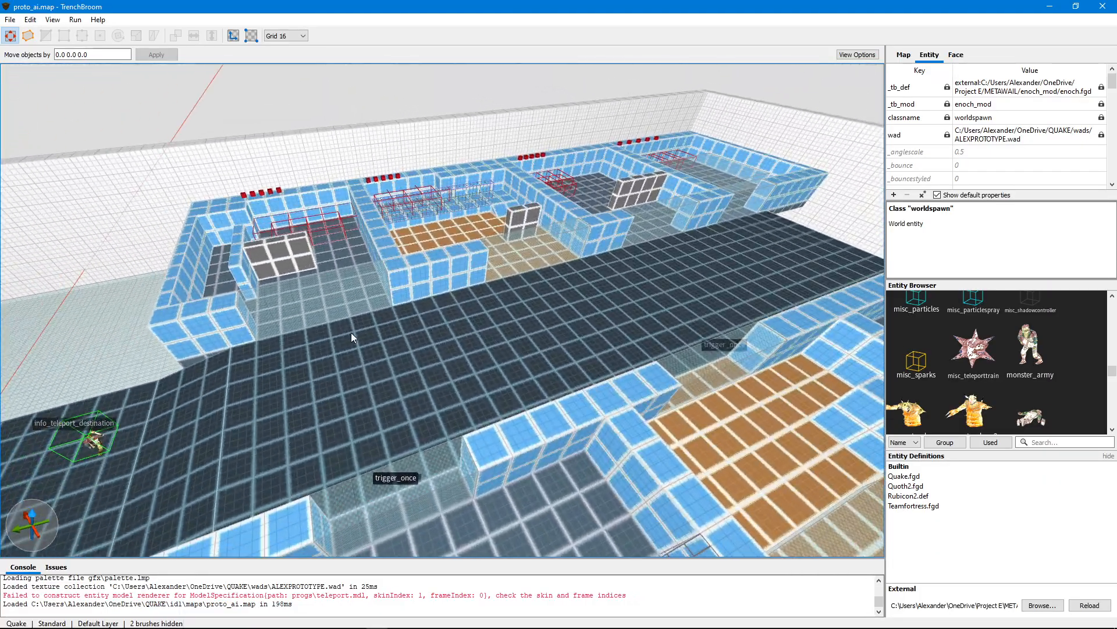
{"action": "key", "text": "w"}
{"action": "right_click_drag", "start_coordinate": [505, 353], "coordinate": [589, 389]}
{"action": "key", "text": "w"}
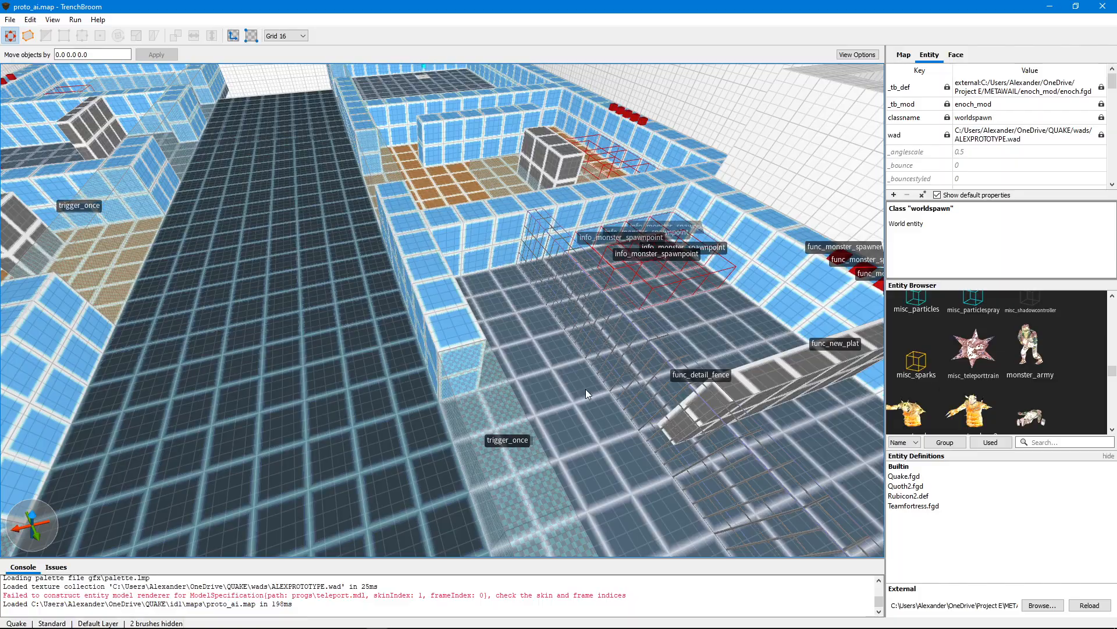
Examine the fenced room's layout from its trigger_once entrance to the func_monster_spawner groups on the far wall.
{"action": "scroll", "coordinate": [587, 388], "scroll_direction": "down", "scroll_amount": 4}
{"action": "middle_click_drag", "start_coordinate": [586, 389], "coordinate": [566, 393]}
{"action": "key", "text": "a"}
{"action": "right_click_drag", "start_coordinate": [567, 394], "coordinate": [598, 401]}
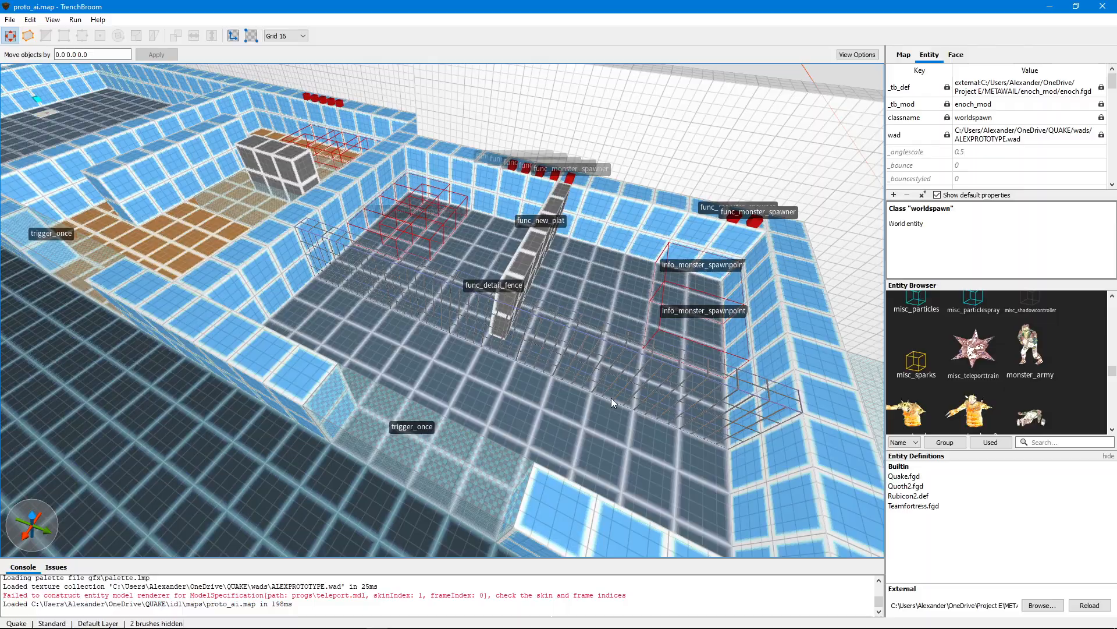
{"action": "scroll", "coordinate": [613, 398], "scroll_direction": "down", "scroll_amount": 6}
{"action": "scroll", "coordinate": [613, 398], "scroll_direction": "up", "scroll_amount": 5}
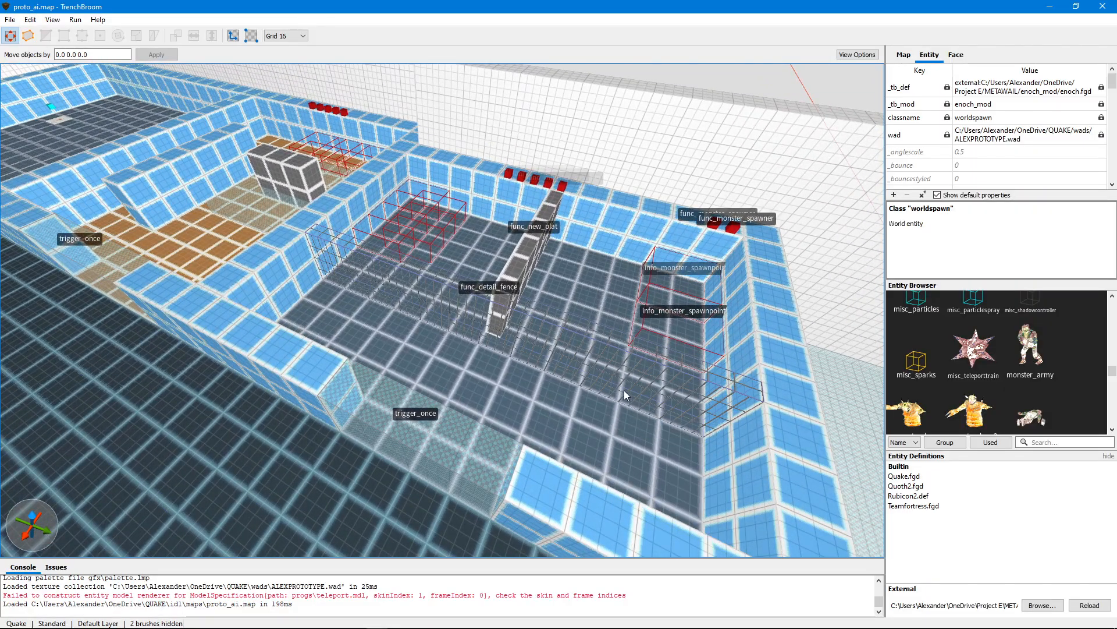
{"action": "mouse_move", "coordinate": [624, 391]}
{"action": "right_mouse_down"}
{"action": "mouse_move", "coordinate": [576, 378]}
{"action": "mouse_move", "coordinate": [484, 383]}
{"action": "mouse_move", "coordinate": [520, 393]}
{"action": "mouse_move", "coordinate": [597, 387]}
{"action": "mouse_move", "coordinate": [625, 399]}
{"action": "right_mouse_up"}
{"action": "key", "text": "s"}
{"action": "key", "text": "a"}
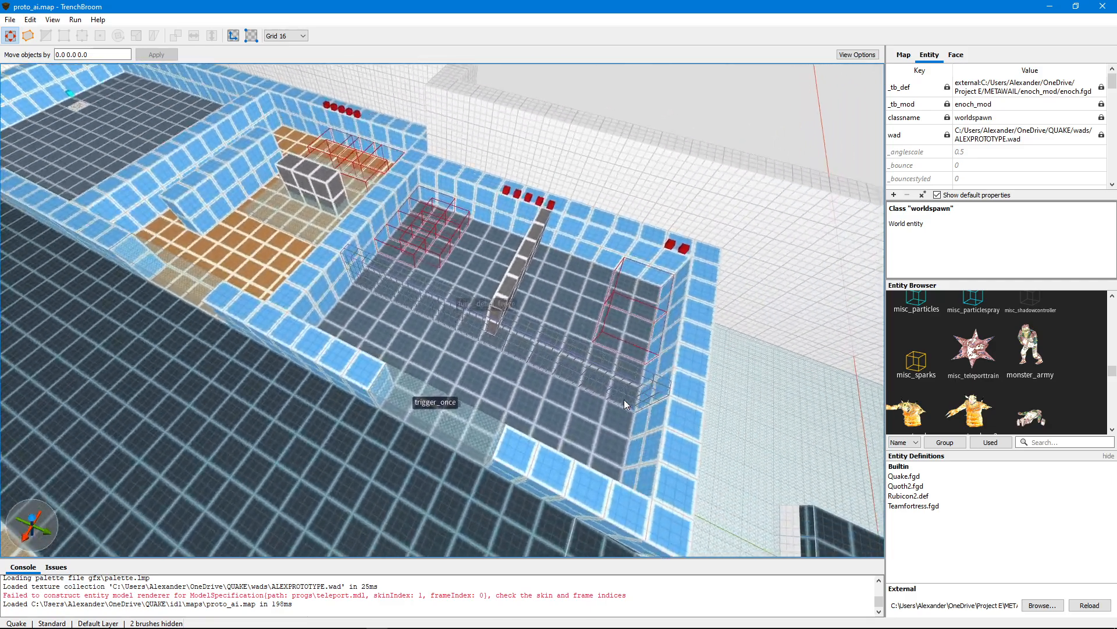
{"action": "key", "text": "w"}
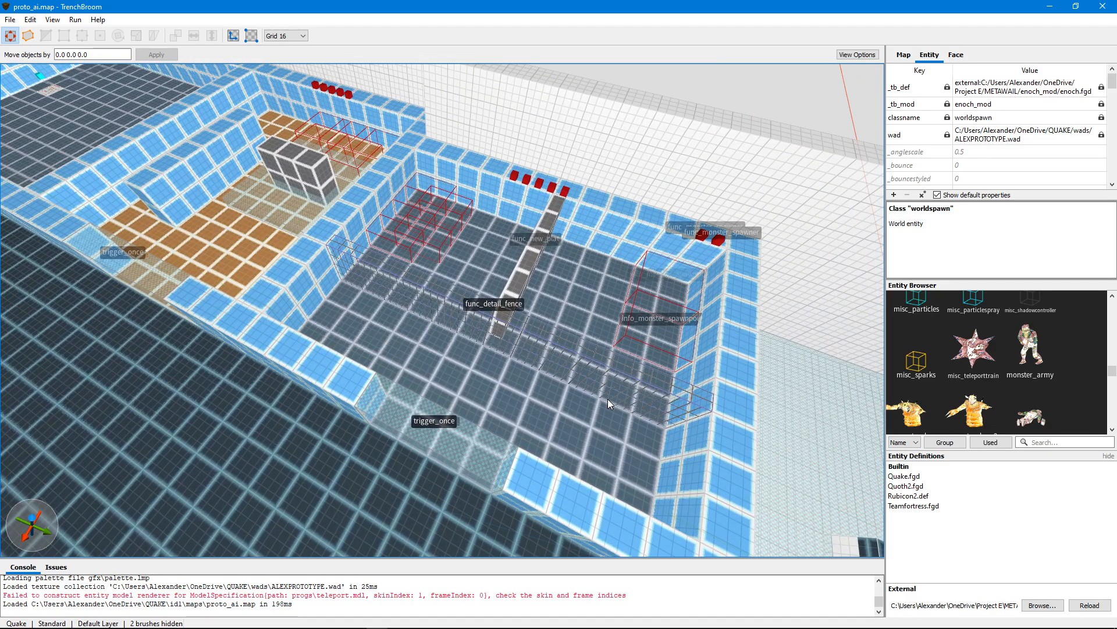
{"action": "key", "text": "w"}
{"action": "key", "text": "s"}
{"action": "key", "text": "d"}
{"action": "right_click_drag", "start_coordinate": [597, 398], "coordinate": [621, 372]}
{"action": "key", "text": "a"}
{"action": "key", "text": "w"}
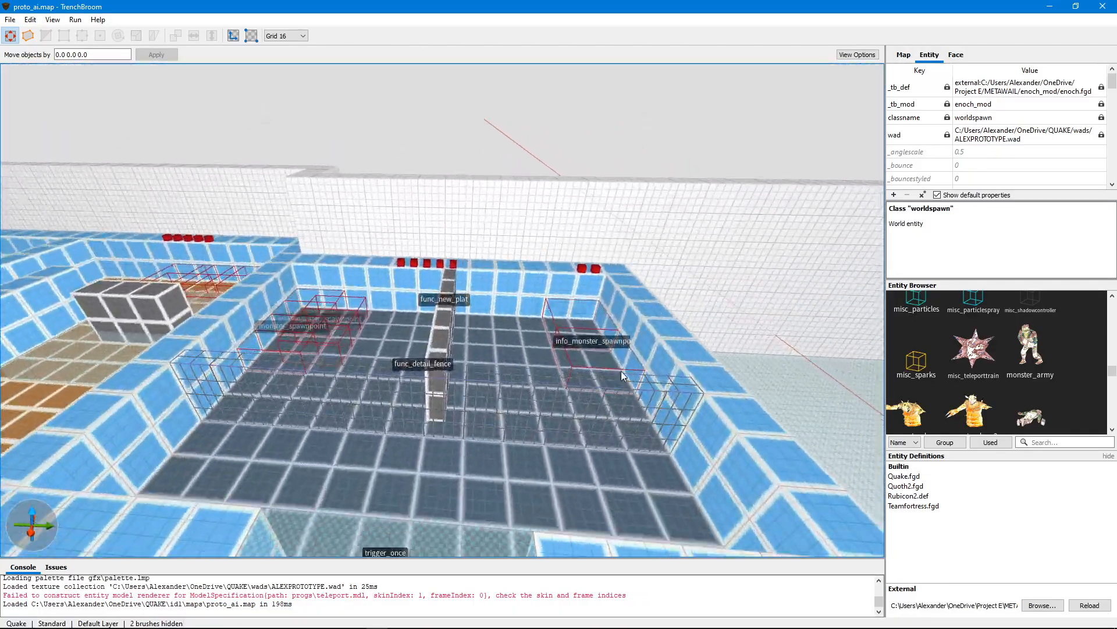
Examine how the func_detail_fence and the func_new_plat divider separate the two spawnpoint areas from the entrance.
{"action": "key", "text": "s"}
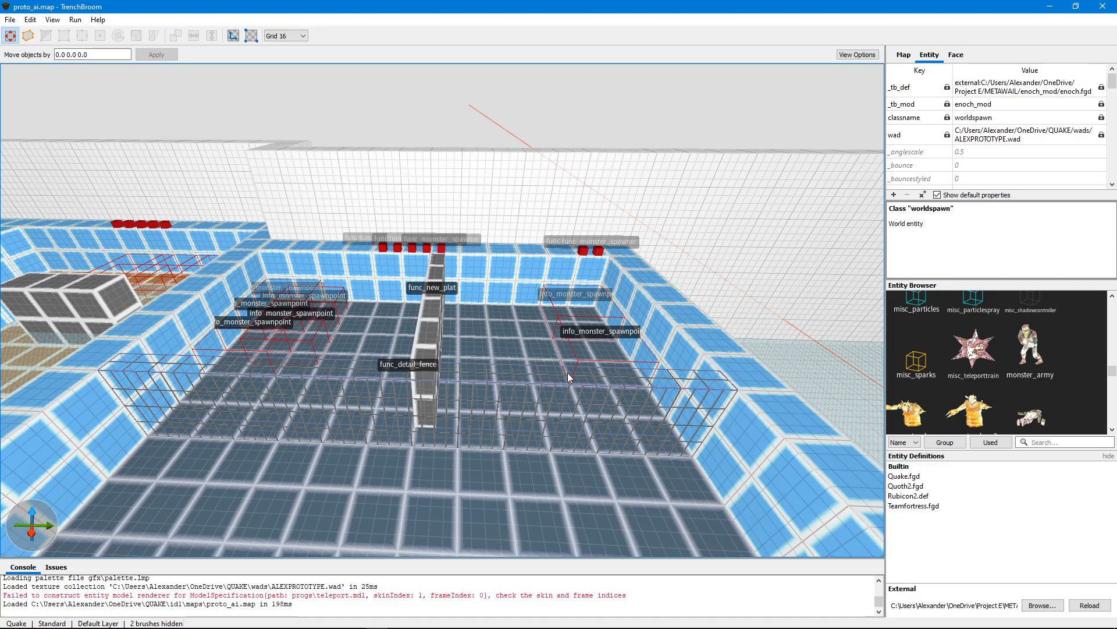
{"action": "key", "text": "s"}
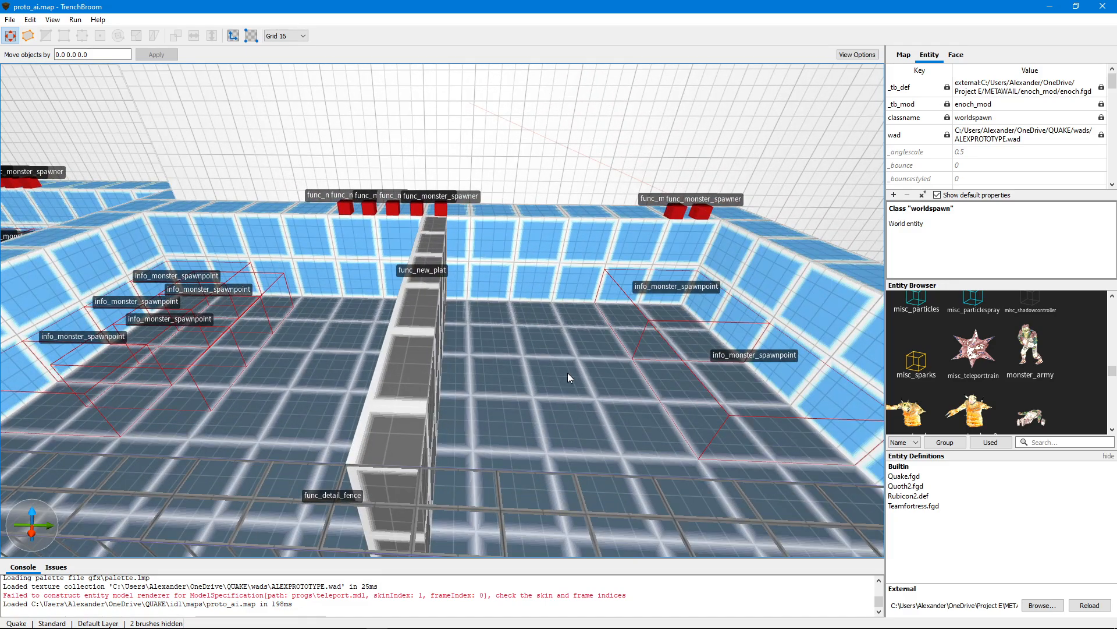
{"action": "key", "text": "w"}
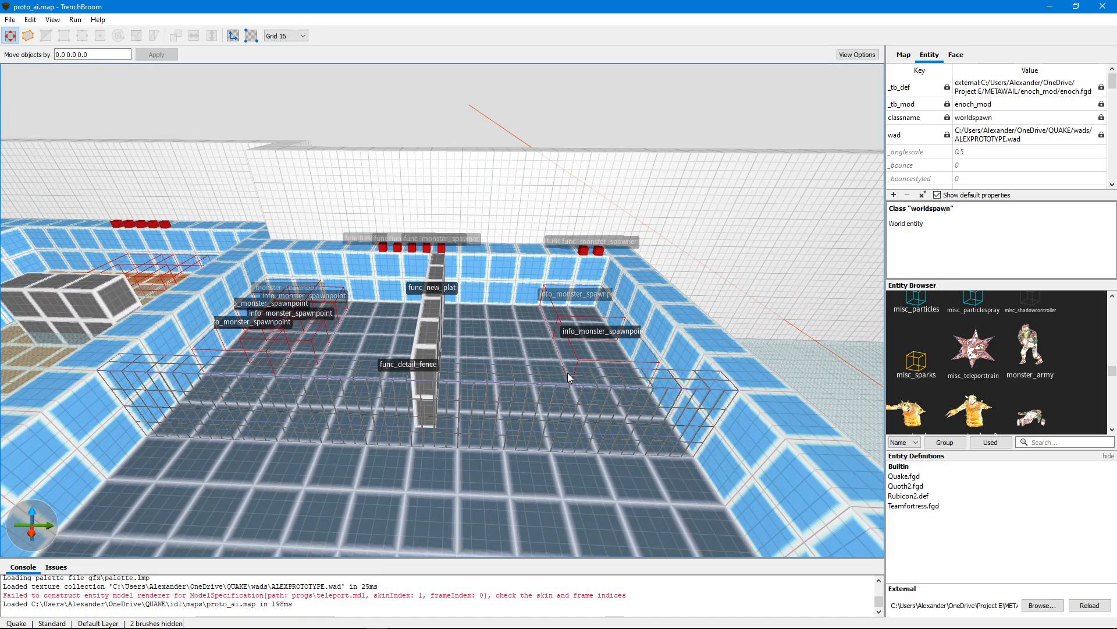
{"action": "key", "text": "s"}
{"action": "mouse_move", "coordinate": [567, 373]}
{"action": "right_mouse_down"}
{"action": "mouse_move", "coordinate": [540, 374]}
{"action": "mouse_move", "coordinate": [571, 374]}
{"action": "right_mouse_up"}
{"action": "key", "text": "w"}
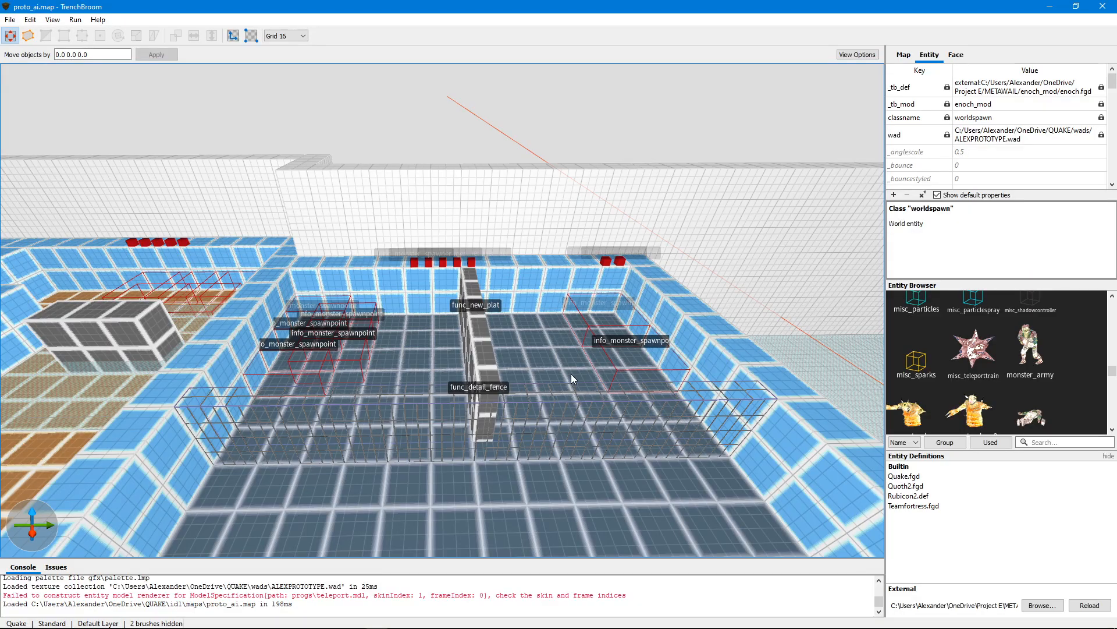
{"action": "key", "text": "s"}
{"action": "right_click_drag", "start_coordinate": [571, 373], "coordinate": [538, 375]}
{"action": "key", "text": "w"}
{"action": "key", "text": "s"}
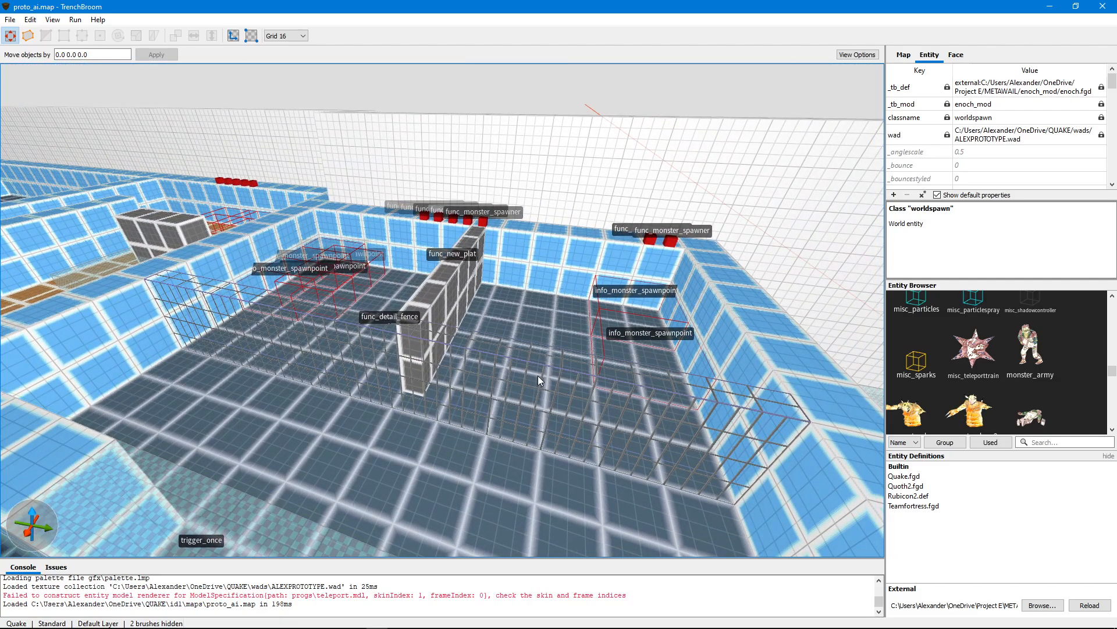
{"action": "key", "text": "s"}
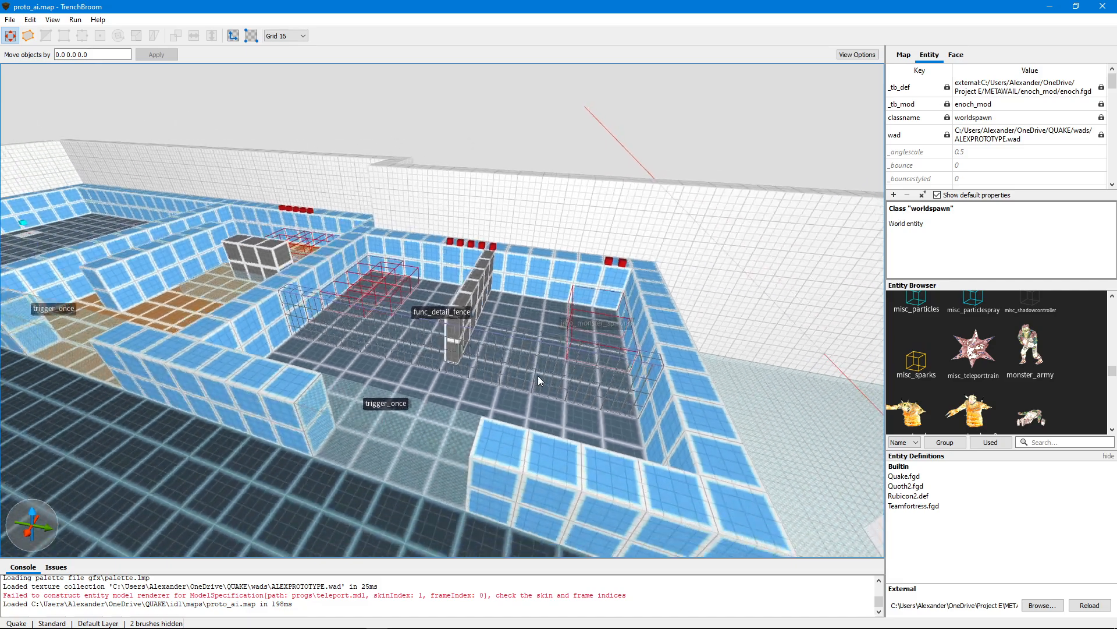
{"action": "right_click_drag", "start_coordinate": [538, 376], "coordinate": [547, 371]}
{"action": "key", "text": "w"}
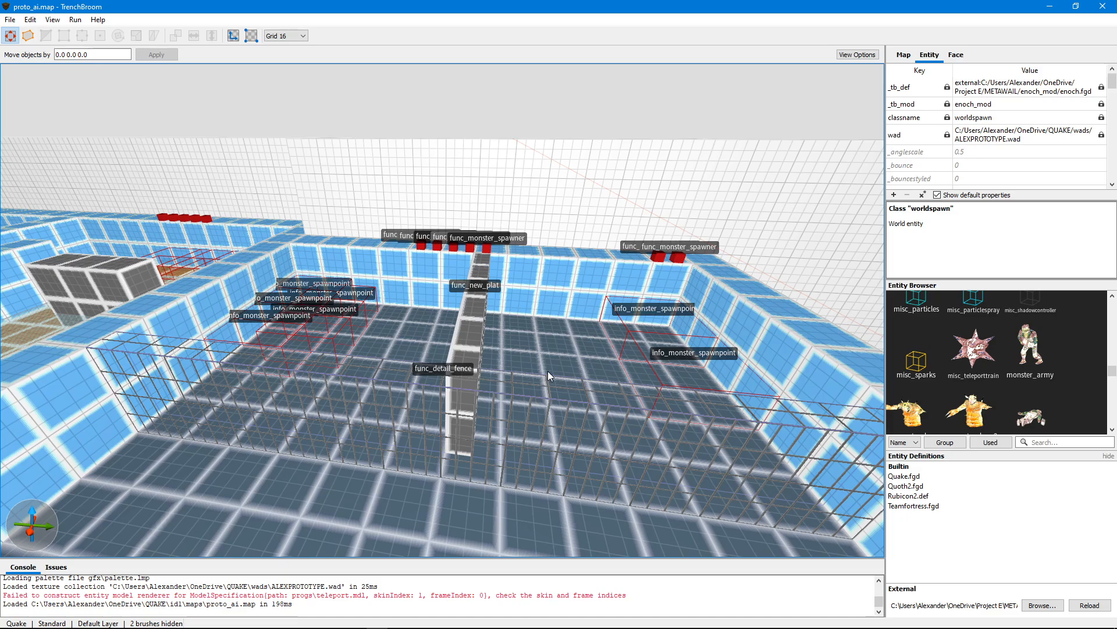
Compare the larger spawnpoint group and the spawnpoint pair in the fenced room with their func_monster_spawner entities.
{"action": "scroll", "coordinate": [548, 371], "scroll_direction": "down", "scroll_amount": 5}
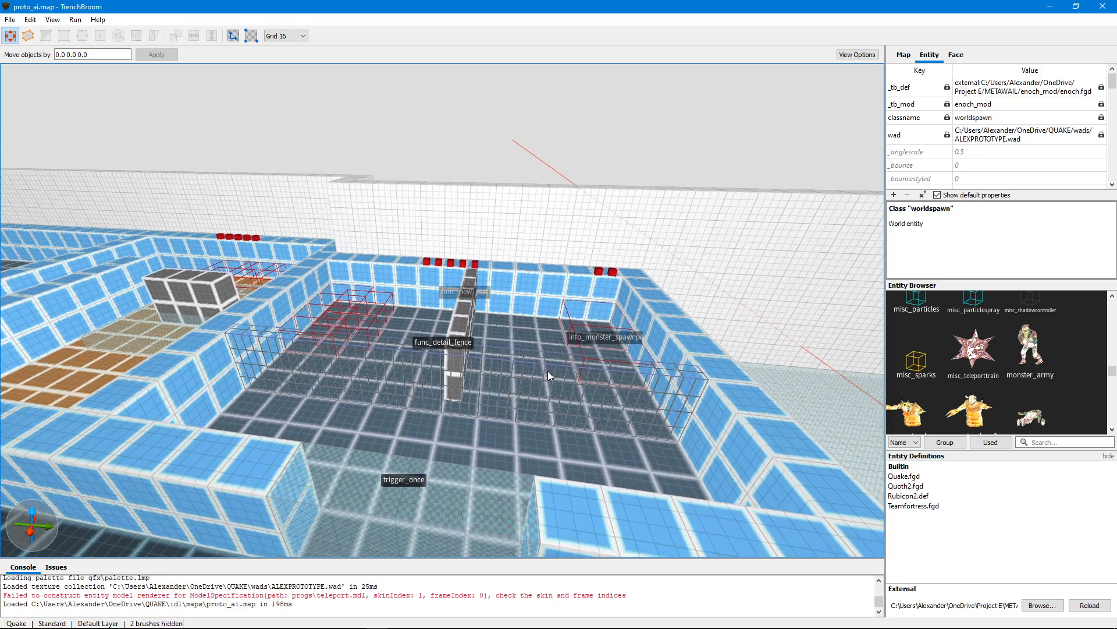
{"action": "scroll", "coordinate": [548, 372], "scroll_direction": "up", "scroll_amount": 6}
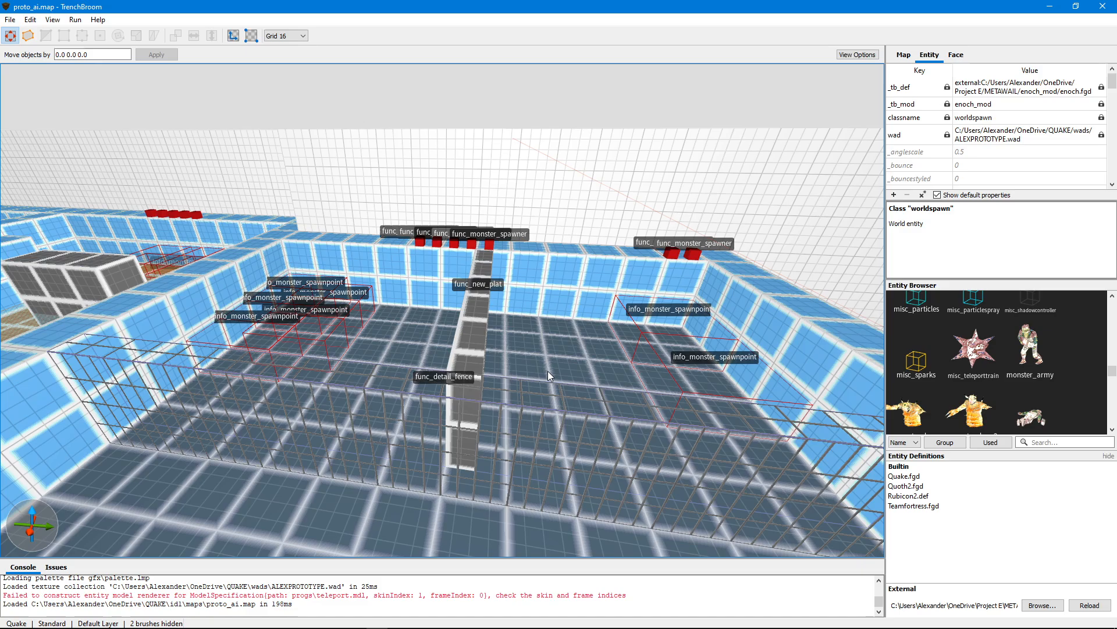
{"action": "scroll", "coordinate": [548, 371], "scroll_direction": "down", "scroll_amount": 5}
{"action": "scroll", "coordinate": [548, 371], "scroll_direction": "up", "scroll_amount": 4}
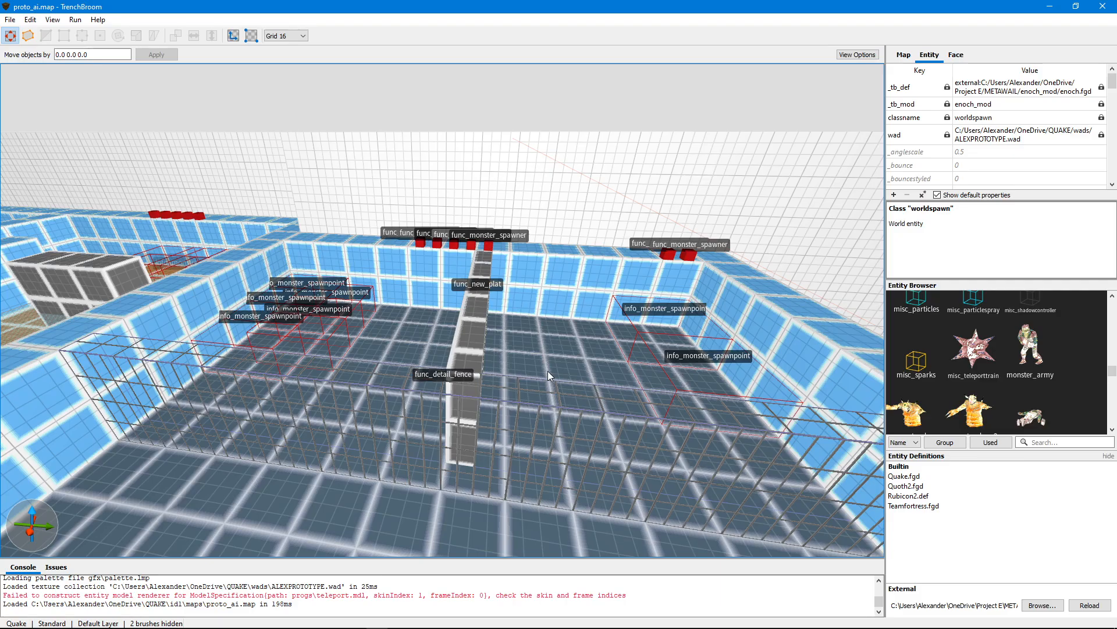
{"action": "scroll", "coordinate": [547, 371], "scroll_direction": "down", "scroll_amount": 5}
{"action": "scroll", "coordinate": [548, 371], "scroll_direction": "up", "scroll_amount": 6}
{"action": "scroll", "coordinate": [548, 372], "scroll_direction": "down", "scroll_amount": 5}
{"action": "mouse_move", "coordinate": [548, 372]}
{"action": "right_mouse_down"}
{"action": "mouse_move", "coordinate": [551, 385]}
{"action": "mouse_move", "coordinate": [543, 377]}
{"action": "right_mouse_up"}
{"action": "scroll", "coordinate": [540, 379], "scroll_direction": "up", "scroll_amount": 4}
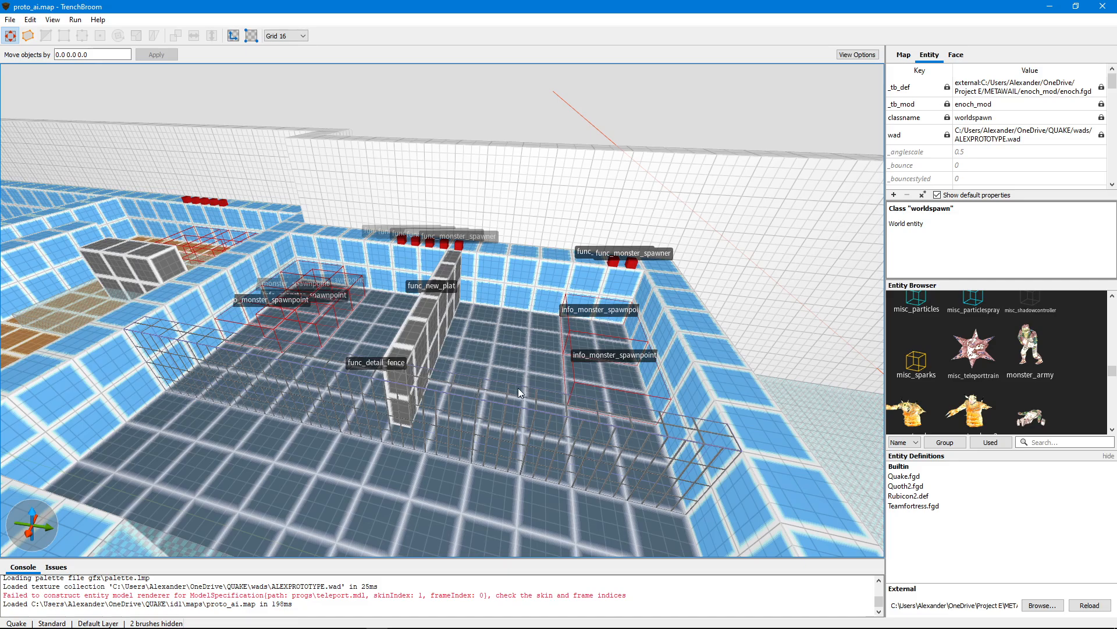
Examine the end room across the corridor, including its trigger_once entrance, inner partition walls, spawnpoints and func_monster_spawner entities.
{"action": "scroll", "coordinate": [506, 407], "scroll_direction": "down", "scroll_amount": 3}
{"action": "right_click_drag", "start_coordinate": [548, 407], "coordinate": [370, 432]}
{"action": "scroll", "coordinate": [345, 397], "scroll_direction": "up", "scroll_amount": 5}
{"action": "scroll", "coordinate": [308, 424], "scroll_direction": "down", "scroll_amount": 5}
{"action": "scroll", "coordinate": [344, 412], "scroll_direction": "up", "scroll_amount": 4}
{"action": "scroll", "coordinate": [368, 435], "scroll_direction": "down", "scroll_amount": 3}
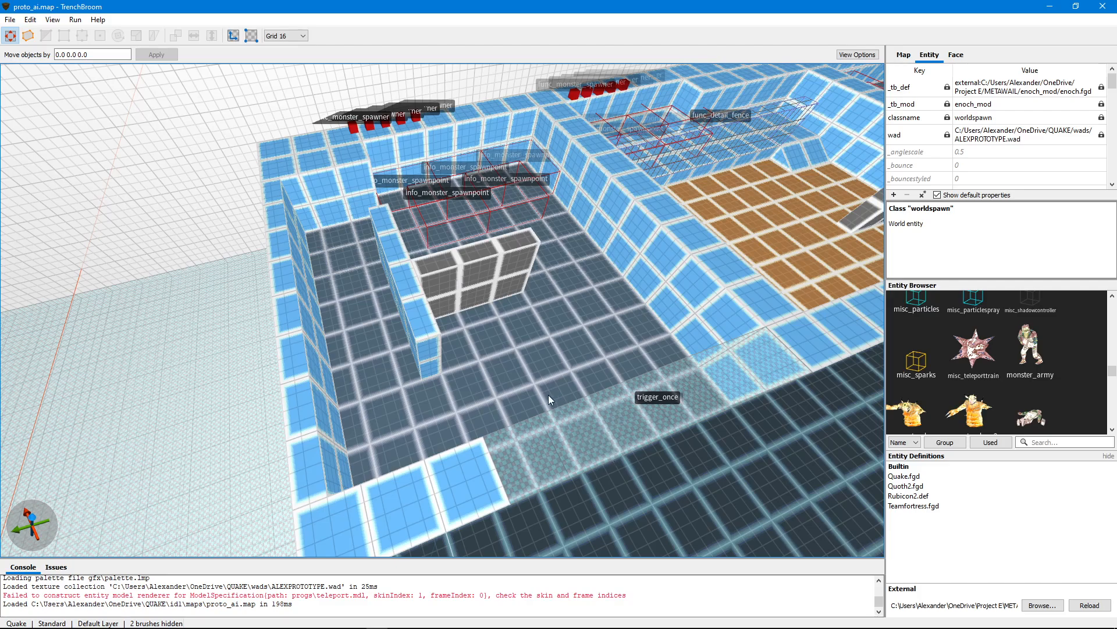
{"action": "scroll", "coordinate": [538, 304], "scroll_direction": "up", "scroll_amount": 4}
{"action": "right_click_drag", "start_coordinate": [539, 304], "coordinate": [473, 287]}
{"action": "scroll", "coordinate": [618, 297], "scroll_direction": "down", "scroll_amount": 6}
{"action": "scroll", "coordinate": [587, 293], "scroll_direction": "up", "scroll_amount": 4}
{"action": "scroll", "coordinate": [469, 332], "scroll_direction": "down", "scroll_amount": 5}
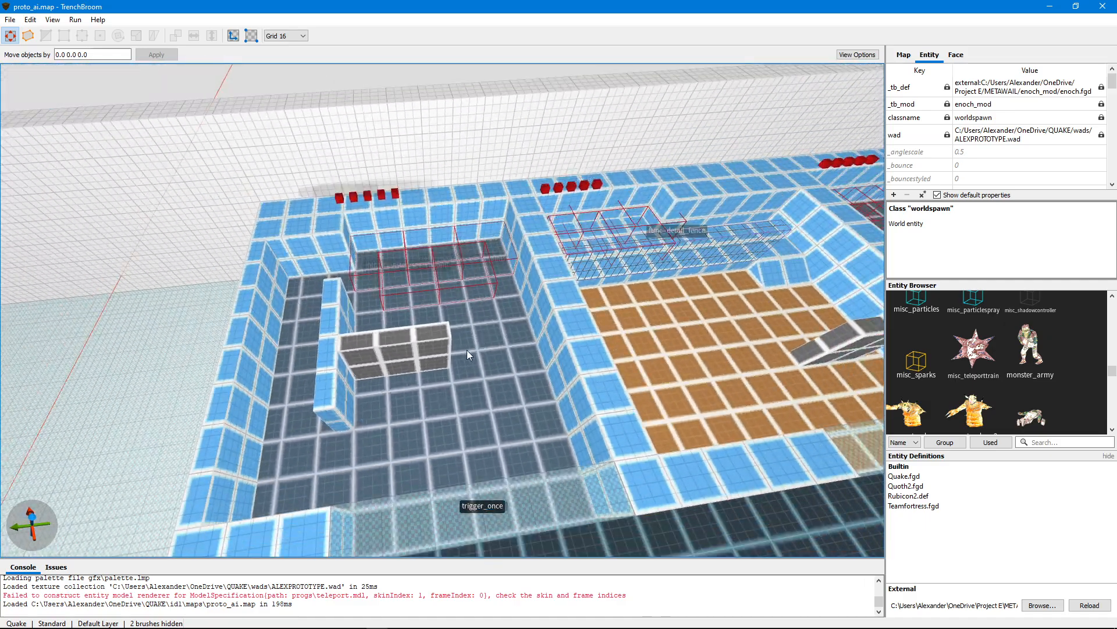
Examine how the blue partition and the grey divider split the end room's floor from its monster spawnpoints.
{"action": "scroll", "coordinate": [428, 393], "scroll_direction": "up", "scroll_amount": 2}
{"action": "key", "text": "a"}
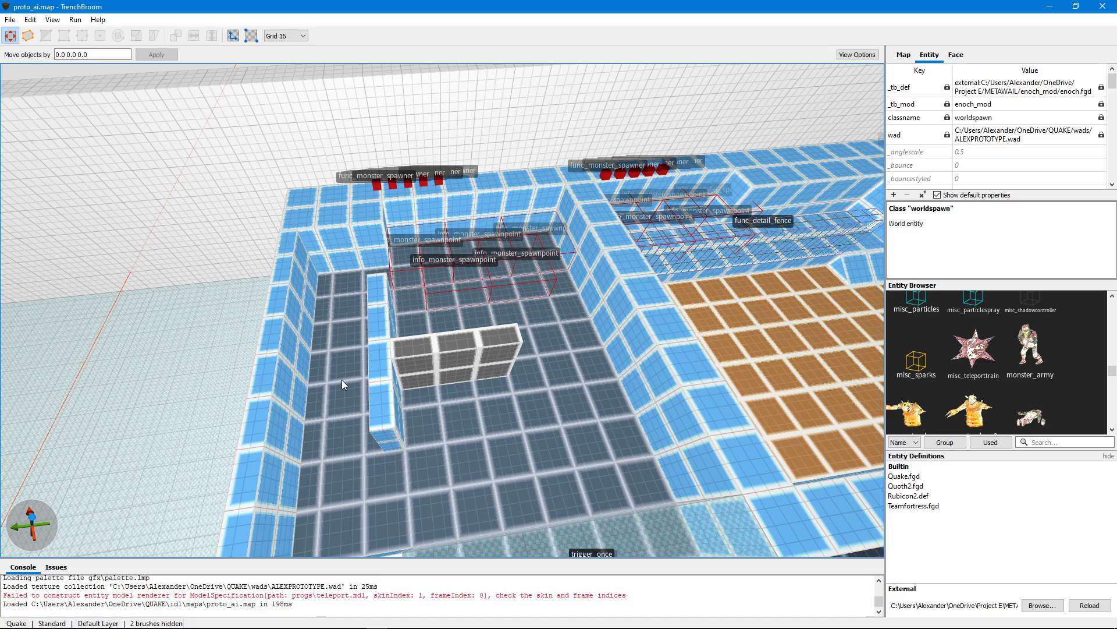
{"action": "key", "text": "s"}
{"action": "key", "text": "a"}
{"action": "key", "text": "w"}
{"action": "key", "text": "d"}
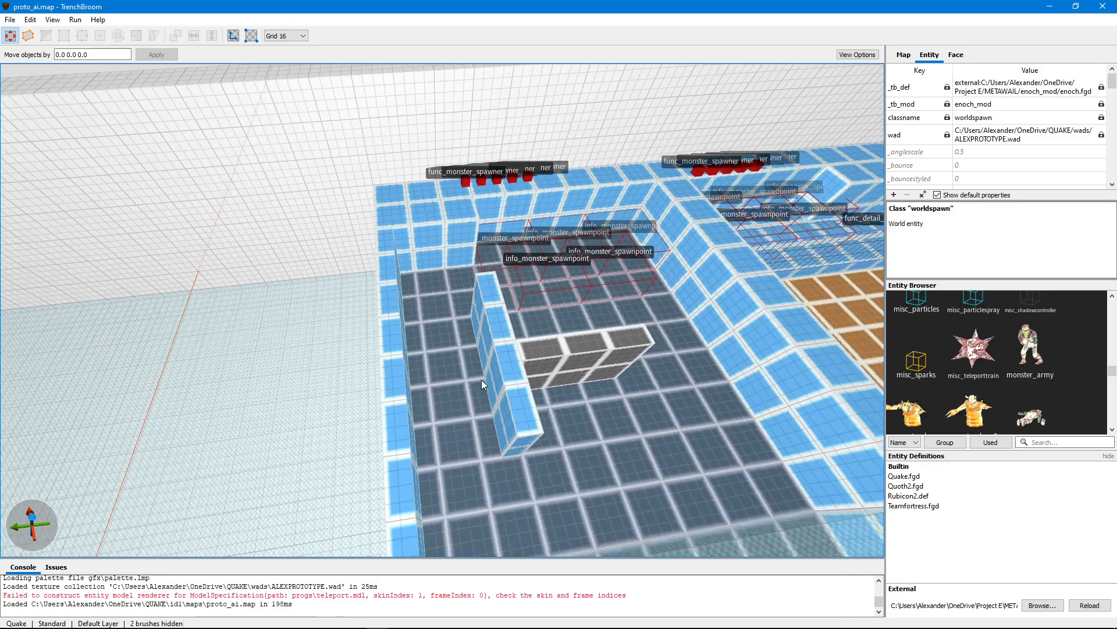
{"action": "key", "text": "s"}
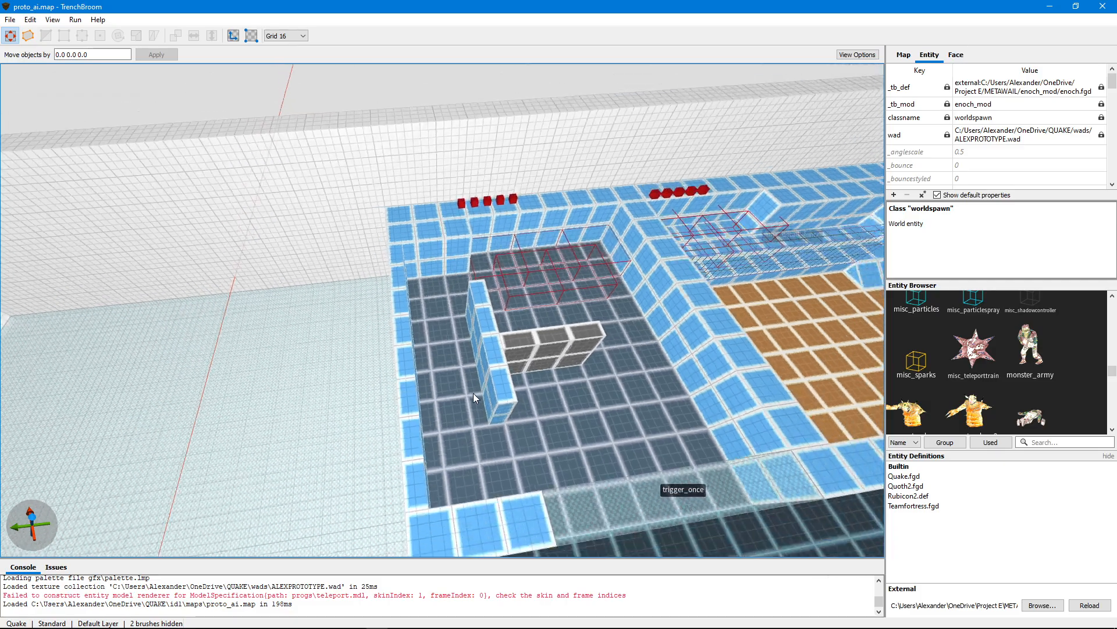
Examine the end room diagonally from its trigger_once entrance to the spawnpoint group behind the grey divider.
{"action": "key", "text": "d"}
{"action": "mouse_move", "coordinate": [474, 394]}
{"action": "right_mouse_down"}
{"action": "mouse_move", "coordinate": [464, 385]}
{"action": "mouse_move", "coordinate": [498, 373]}
{"action": "mouse_move", "coordinate": [478, 380]}
{"action": "right_mouse_up"}
{"action": "key", "text": "w"}
{"action": "key", "text": "s"}
{"action": "key", "text": "d"}
{"action": "key", "text": "w"}
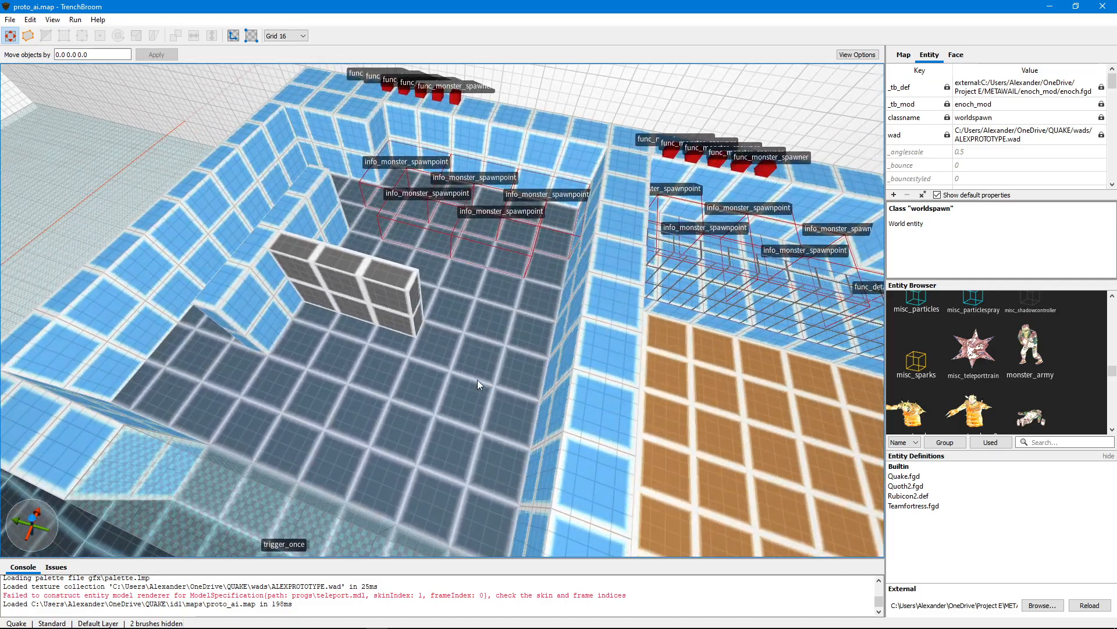
{"action": "key", "text": "a"}
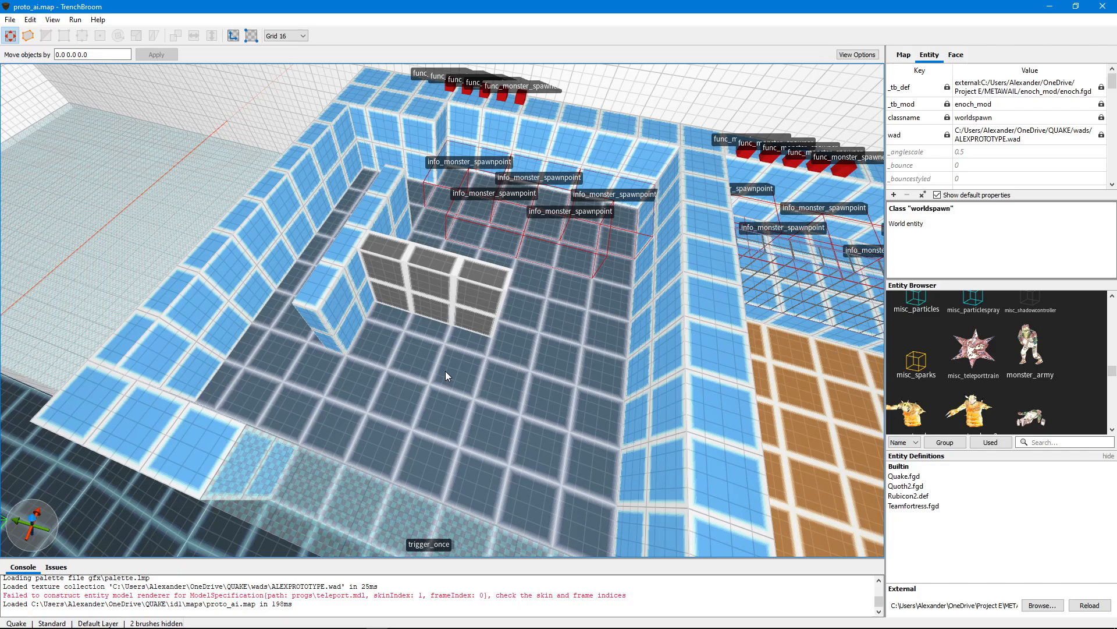
{"action": "scroll", "coordinate": [445, 371], "scroll_direction": "down", "scroll_amount": 4}
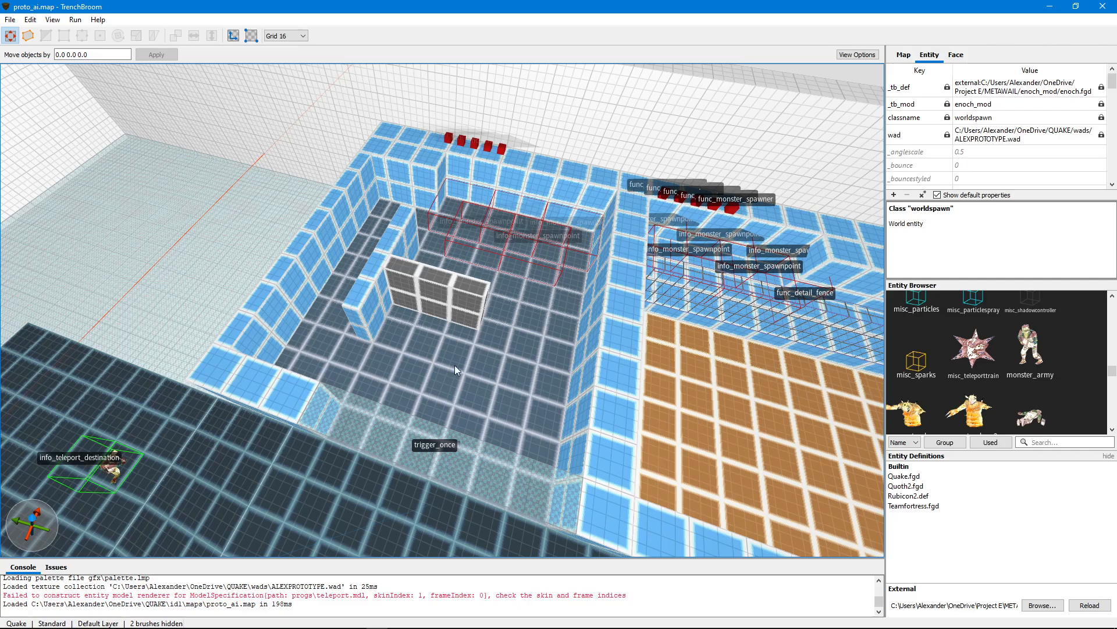
Examine the open room with the side spawnpoint row and the neighbouring rooms along the corridor.
{"action": "right_click_drag", "start_coordinate": [453, 366], "coordinate": [506, 360]}
{"action": "right_click_drag", "start_coordinate": [520, 354], "coordinate": [664, 354]}
{"action": "scroll", "coordinate": [659, 348], "scroll_direction": "up", "scroll_amount": 3}
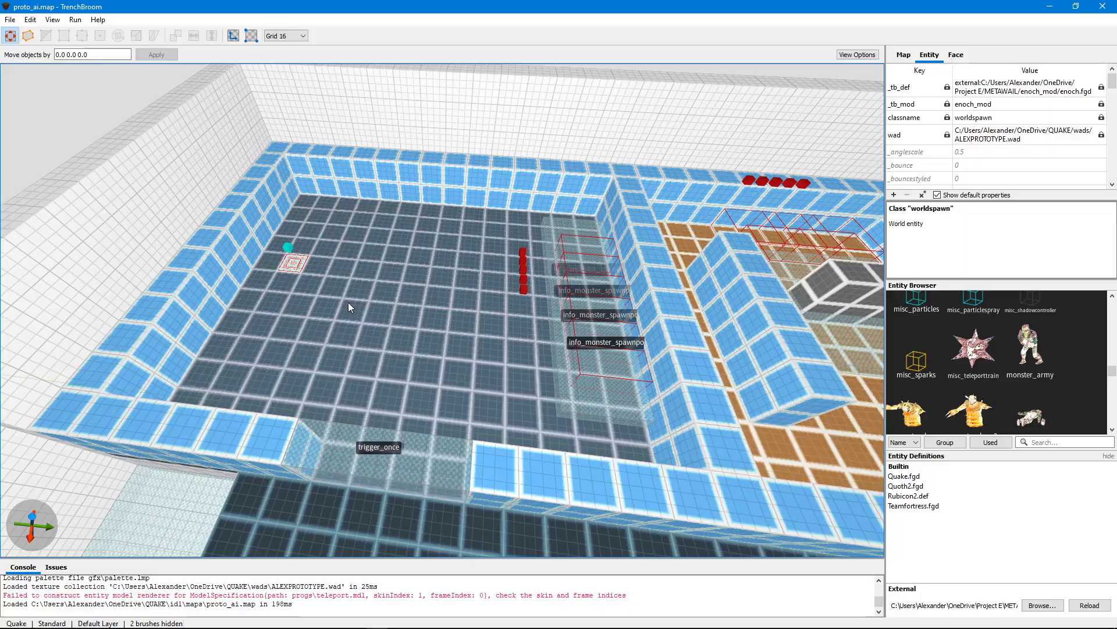
{"action": "mouse_move", "coordinate": [487, 332]}
{"action": "right_mouse_down"}
{"action": "mouse_move", "coordinate": [499, 336]}
{"action": "mouse_move", "coordinate": [446, 342]}
{"action": "mouse_move", "coordinate": [569, 341]}
{"action": "mouse_move", "coordinate": [511, 342]}
{"action": "mouse_move", "coordinate": [463, 324]}
{"action": "mouse_move", "coordinate": [489, 313]}
{"action": "mouse_move", "coordinate": [488, 330]}
{"action": "mouse_move", "coordinate": [382, 339]}
{"action": "mouse_move", "coordinate": [330, 320]}
{"action": "mouse_move", "coordinate": [535, 331]}
{"action": "mouse_move", "coordinate": [520, 328]}
{"action": "mouse_move", "coordinate": [553, 313]}
{"action": "mouse_move", "coordinate": [543, 328]}
{"action": "mouse_move", "coordinate": [561, 345]}
{"action": "right_mouse_up"}
{"action": "scroll", "coordinate": [488, 329], "scroll_direction": "up", "scroll_amount": 2}
{"action": "scroll", "coordinate": [521, 328], "scroll_direction": "up", "scroll_amount": 2}
{"action": "scroll", "coordinate": [520, 327], "scroll_direction": "down", "scroll_amount": 2}
{"action": "scroll", "coordinate": [558, 335], "scroll_direction": "down", "scroll_amount": 4}
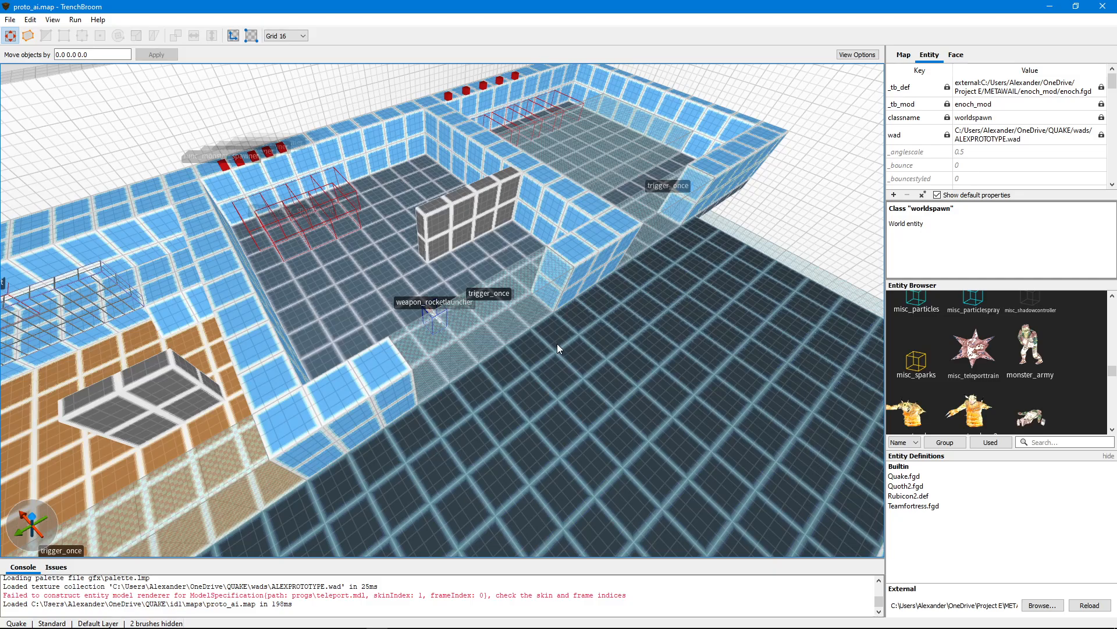
Compare the weapon_rocketlauncher room with the adjacent open room, including their trigger_once entrances and spawnpoint groups.
{"action": "scroll", "coordinate": [582, 365], "scroll_direction": "down", "scroll_amount": 3}
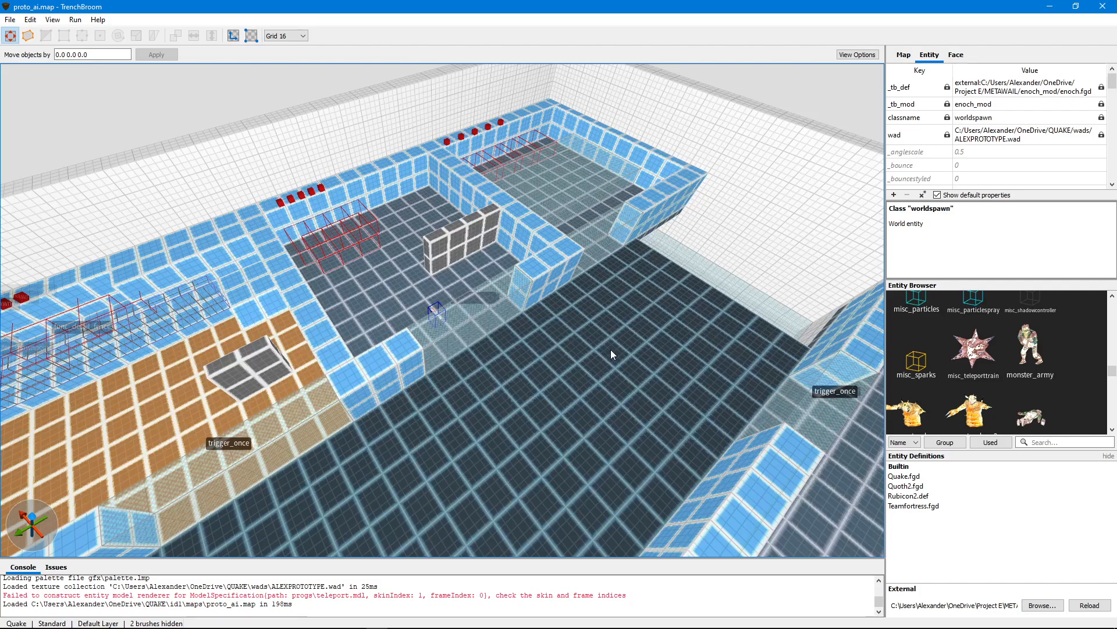
{"action": "right_click_drag", "start_coordinate": [610, 350], "coordinate": [580, 346]}
{"action": "key", "text": "d"}
{"action": "scroll", "coordinate": [579, 345], "scroll_direction": "up", "scroll_amount": 3}
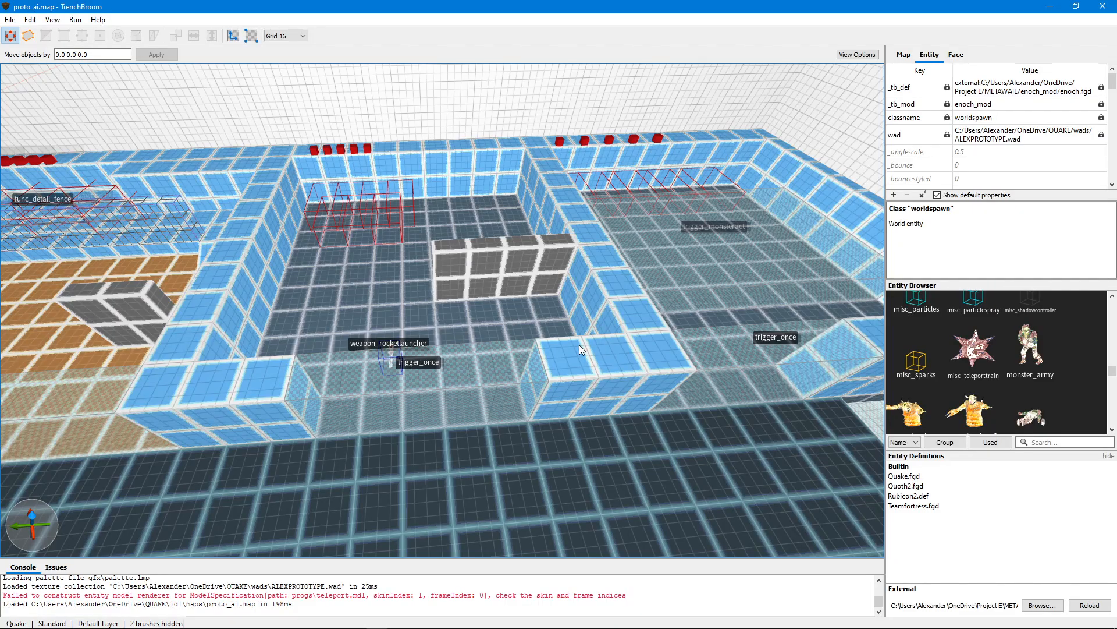
{"action": "scroll", "coordinate": [580, 345], "scroll_direction": "down", "scroll_amount": 4}
{"action": "mouse_move", "coordinate": [580, 341]}
{"action": "right_mouse_down"}
{"action": "mouse_move", "coordinate": [646, 329]}
{"action": "mouse_move", "coordinate": [758, 341]}
{"action": "mouse_move", "coordinate": [688, 338]}
{"action": "mouse_move", "coordinate": [676, 308]}
{"action": "mouse_move", "coordinate": [591, 339]}
{"action": "right_mouse_up"}
{"action": "key", "text": "d"}
{"action": "key", "text": "w"}
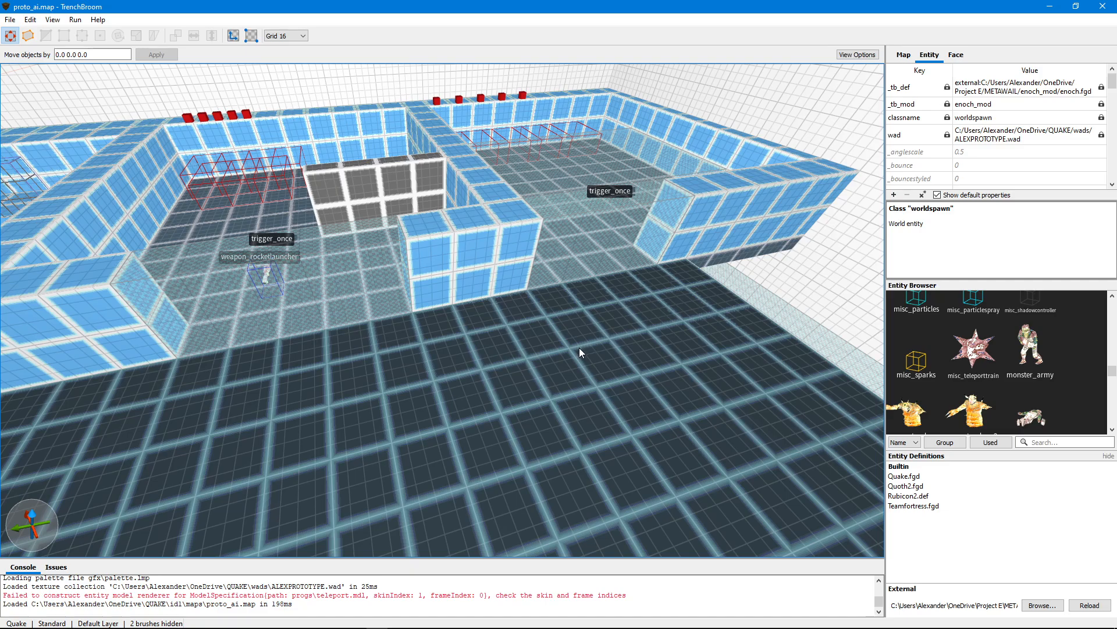
Survey the room rows on both sides of the corridor, comparing their entrances, dividers and spawner placement.
{"action": "key", "text": "s"}
{"action": "key", "text": "a"}
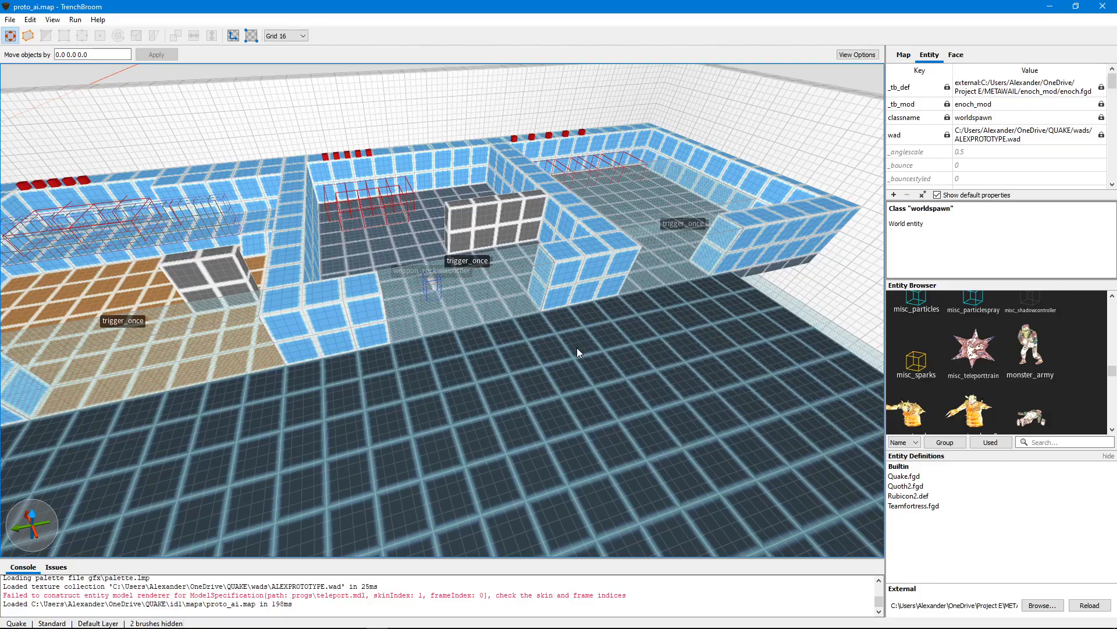
{"action": "right_click_drag", "start_coordinate": [577, 348], "coordinate": [701, 349]}
{"action": "left_click_drag", "start_coordinate": [700, 348], "coordinate": [761, 345]}
{"action": "key", "text": "a"}
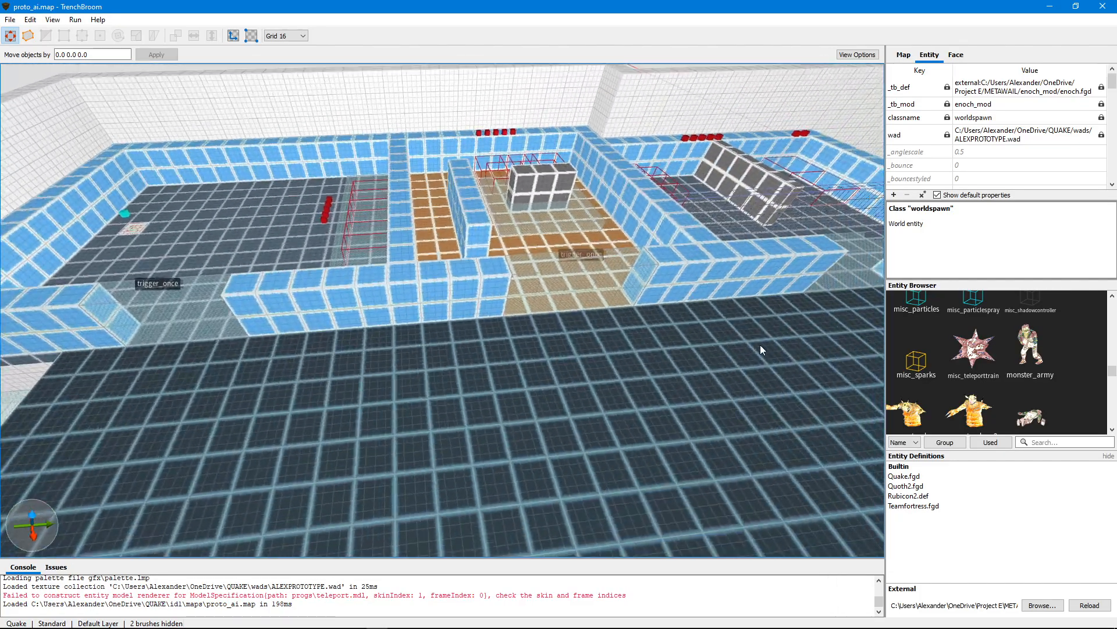
{"action": "right_click_drag", "start_coordinate": [760, 345], "coordinate": [775, 338]}
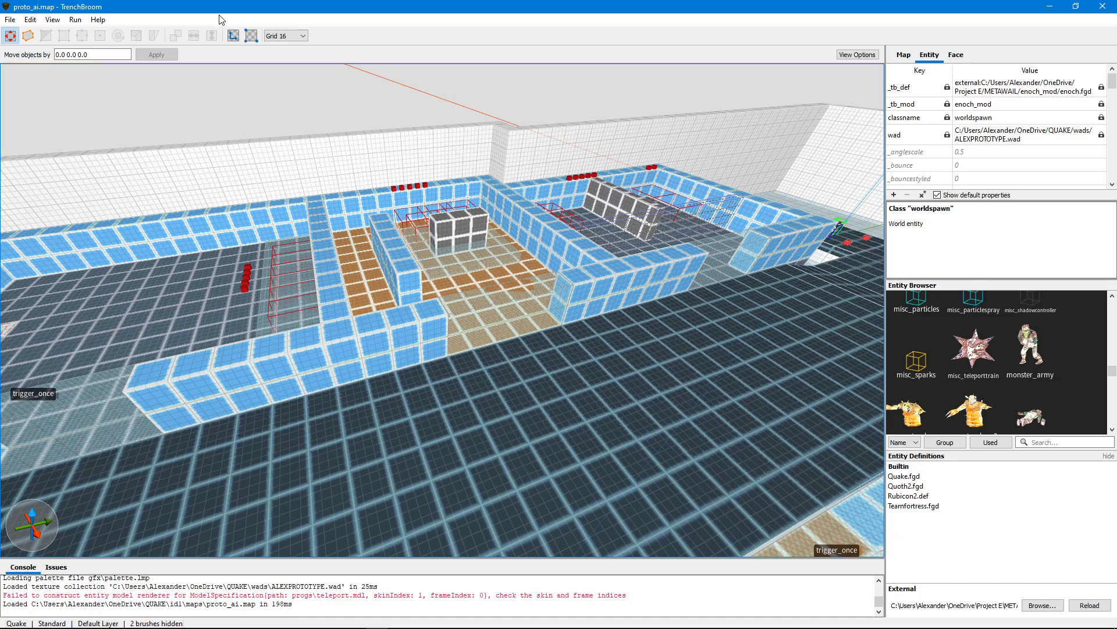
Open the recent map proto_logical.map and survey its two adjoining rooms.
{"action": "left_click", "coordinate": [9, 21]}
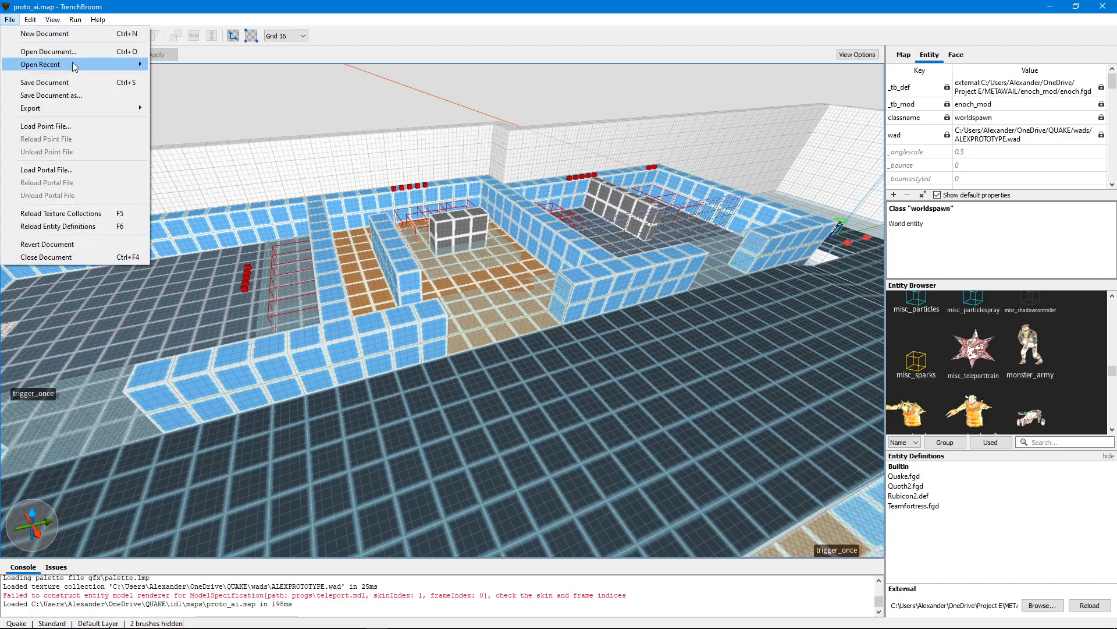
{"action": "mouse_move", "coordinate": [82, 65]}
{"action": "left_click", "coordinate": [194, 77]}
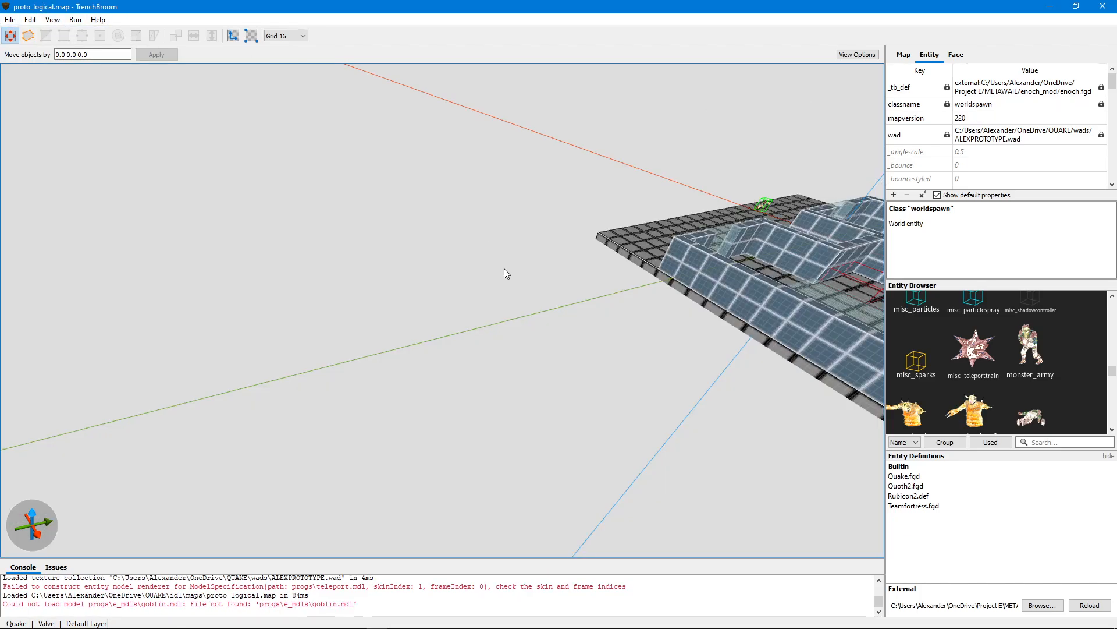
{"action": "key", "text": "w"}
{"action": "right_click_drag", "start_coordinate": [649, 274], "coordinate": [733, 304]}
{"action": "key", "text": "a"}
{"action": "key", "text": "s"}
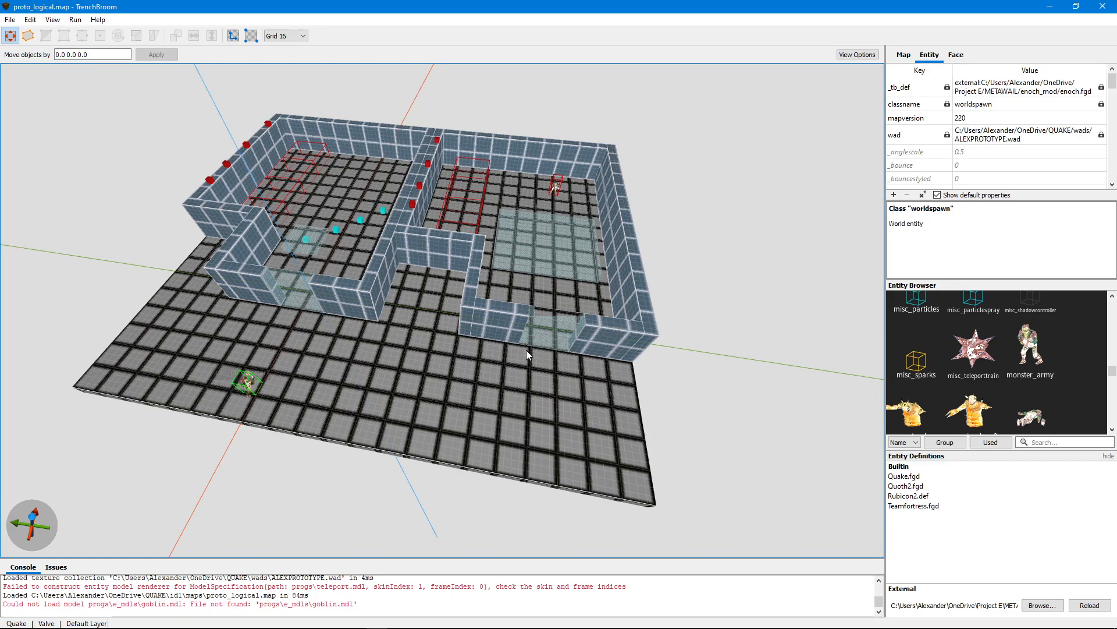
{"action": "scroll", "coordinate": [500, 369], "scroll_direction": "up", "scroll_amount": 2}
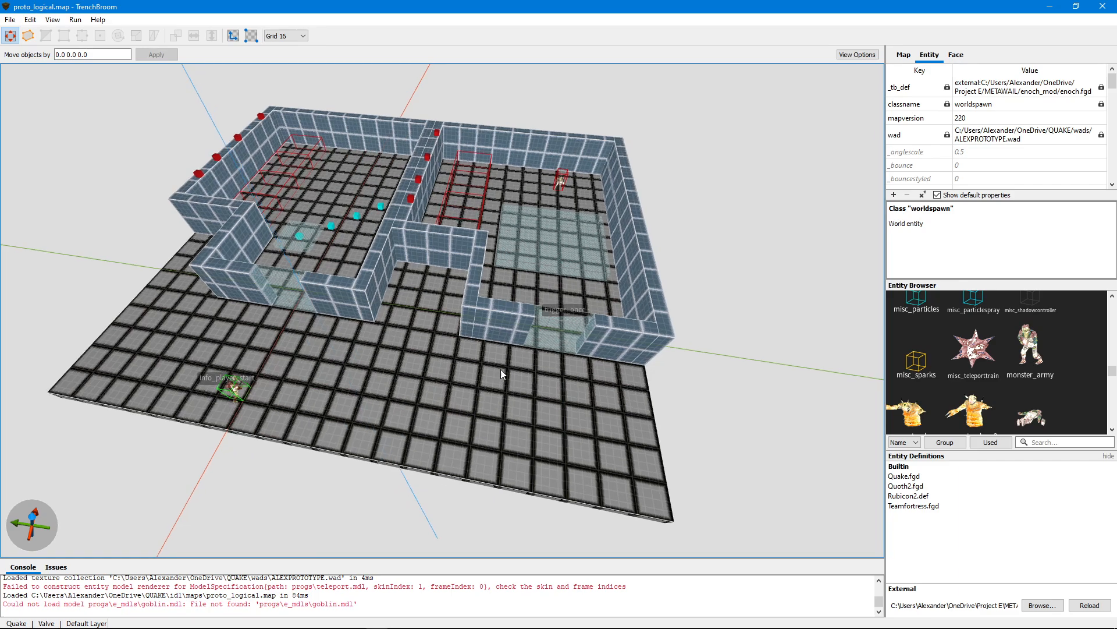
Examine the path_corner room's layout, from its trigger_once entrance to the spawnpoints and func_monster_spawner entities along the wall.
{"action": "key", "text": "w"}
{"action": "right_click_drag", "start_coordinate": [500, 370], "coordinate": [530, 343]}
{"action": "key", "text": "s"}
{"action": "key", "text": "d"}
{"action": "key", "text": "w"}
{"action": "key", "text": "s"}
{"action": "key", "text": "a"}
{"action": "key", "text": "w"}
{"action": "key", "text": "s"}
{"action": "key", "text": "w"}
{"action": "key", "text": "s"}
{"action": "key", "text": "a"}
Trace the row of path_corner entities across the room from the trigger_monsteract area.
{"action": "left_click", "coordinate": [424, 297]}
{"action": "key", "text": "Escape"}
{"action": "key", "text": "w"}
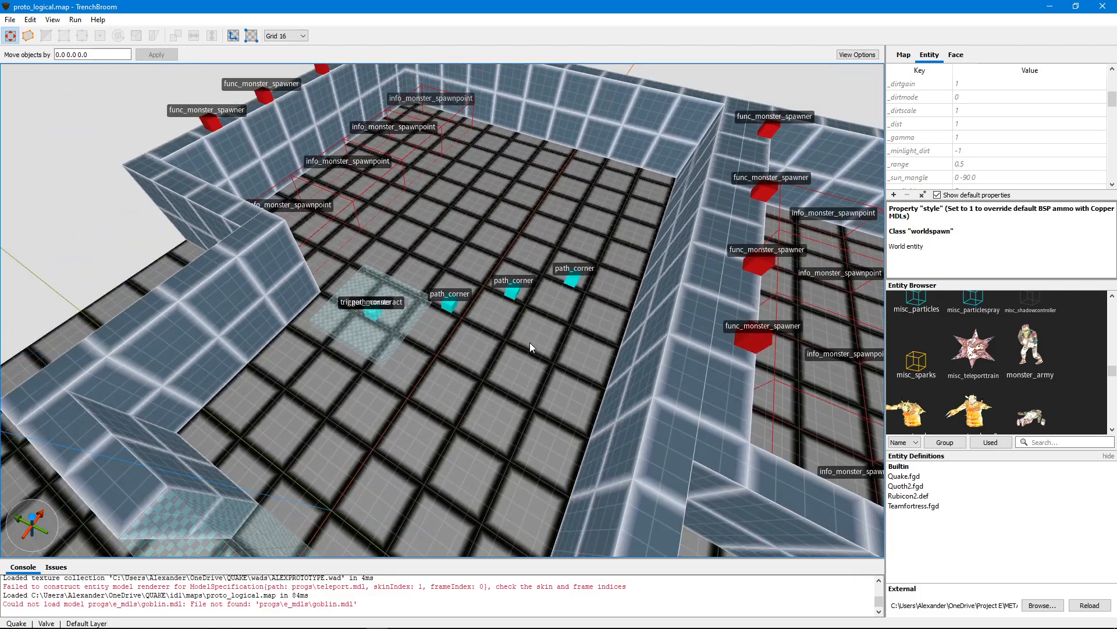
{"action": "scroll", "coordinate": [330, 153], "scroll_direction": "down", "scroll_amount": 5}
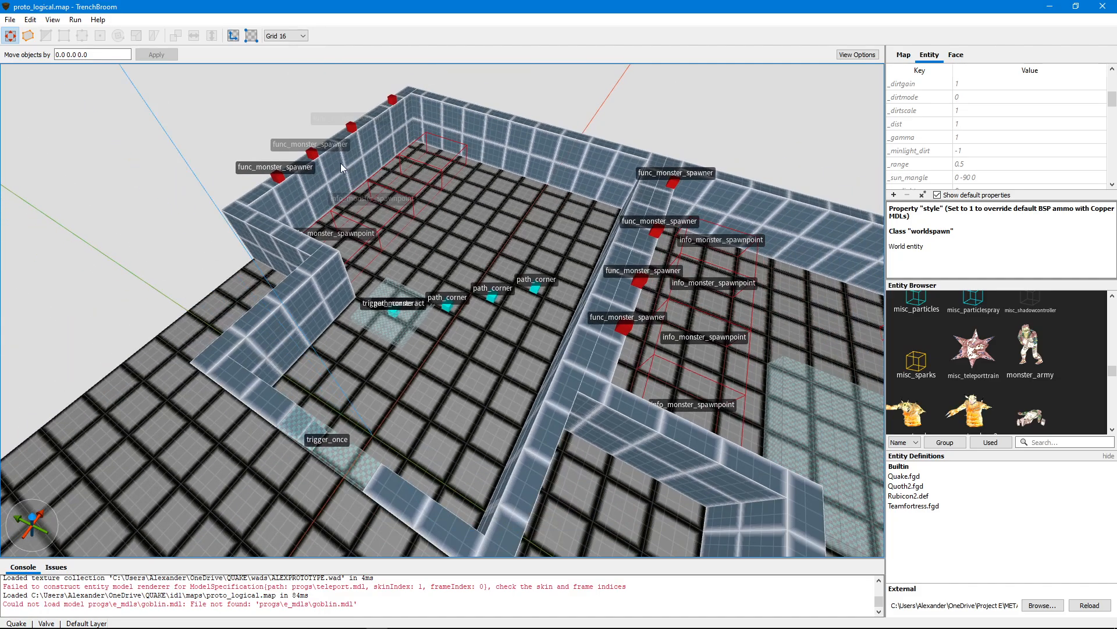
{"action": "scroll", "coordinate": [402, 282], "scroll_direction": "up", "scroll_amount": 5}
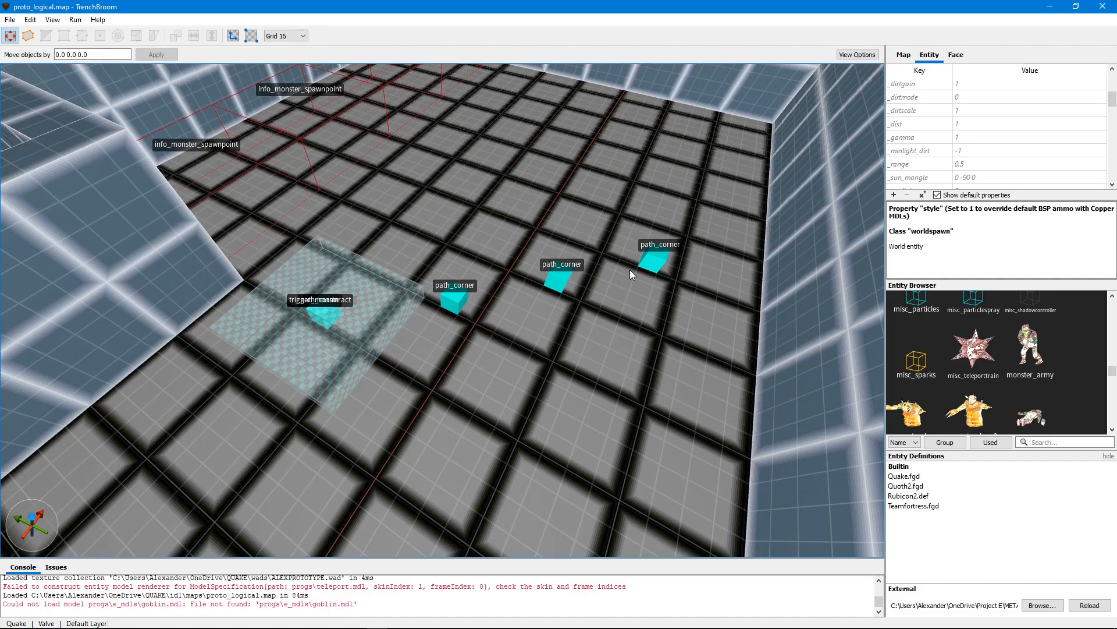
{"action": "scroll", "coordinate": [614, 281], "scroll_direction": "down", "scroll_amount": 5}
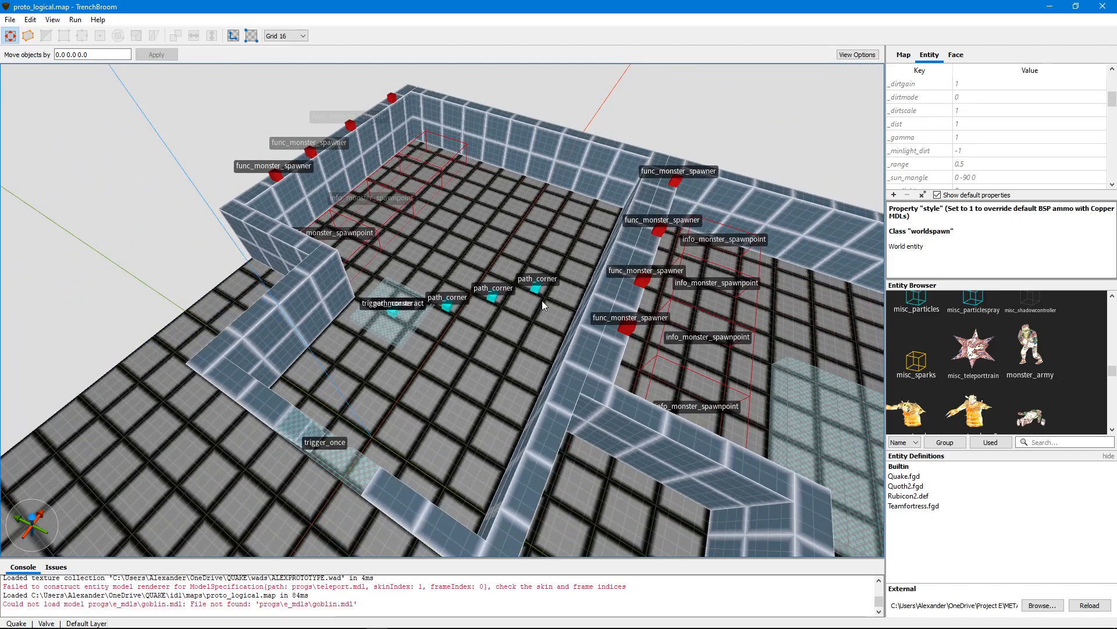
{"action": "scroll", "coordinate": [542, 300], "scroll_direction": "up", "scroll_amount": 3}
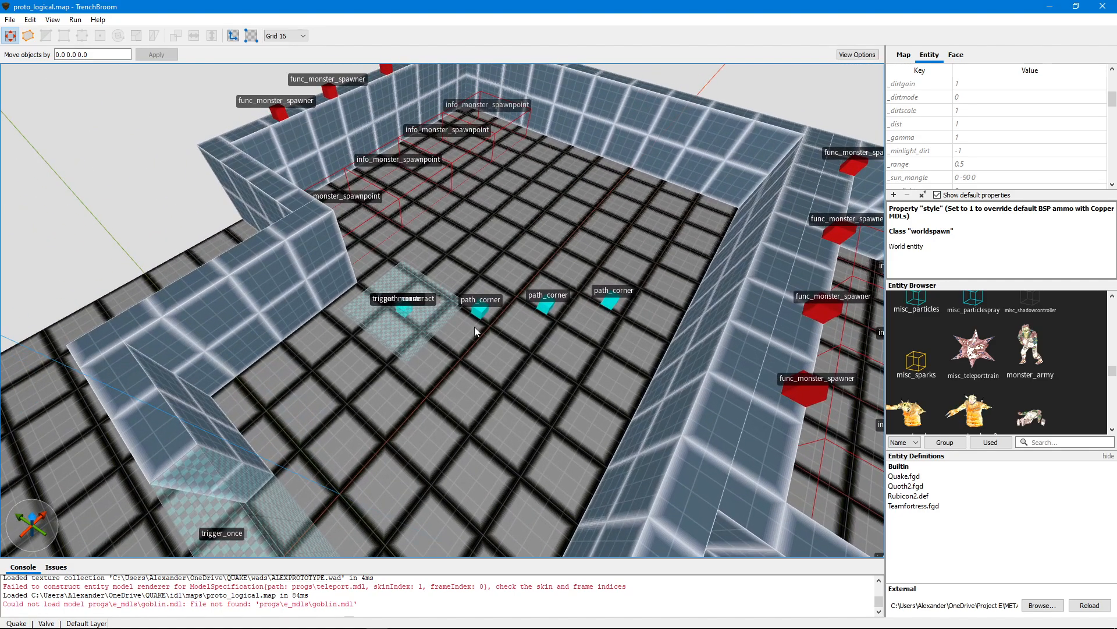
Select the trigger_monsteract brush at the end of the path_corner row and examine its properties and placement.
{"action": "left_click", "coordinate": [409, 350]}
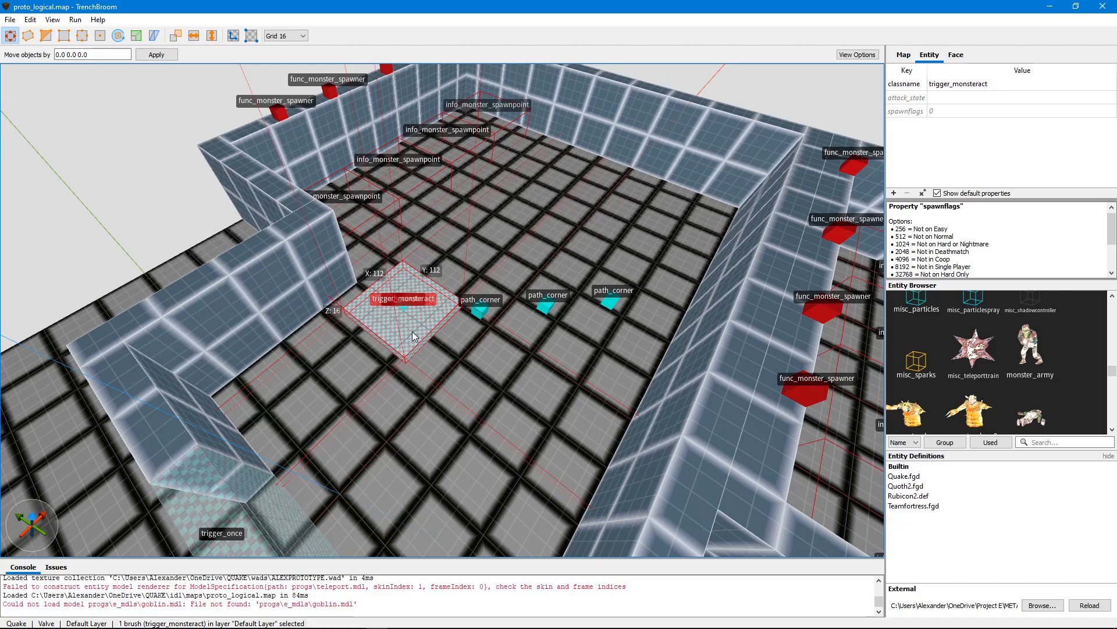
{"action": "scroll", "coordinate": [404, 356], "scroll_direction": "up", "scroll_amount": 4}
{"action": "right_click_drag", "start_coordinate": [413, 352], "coordinate": [416, 341]}
{"action": "scroll", "coordinate": [416, 340], "scroll_direction": "up", "scroll_amount": 3}
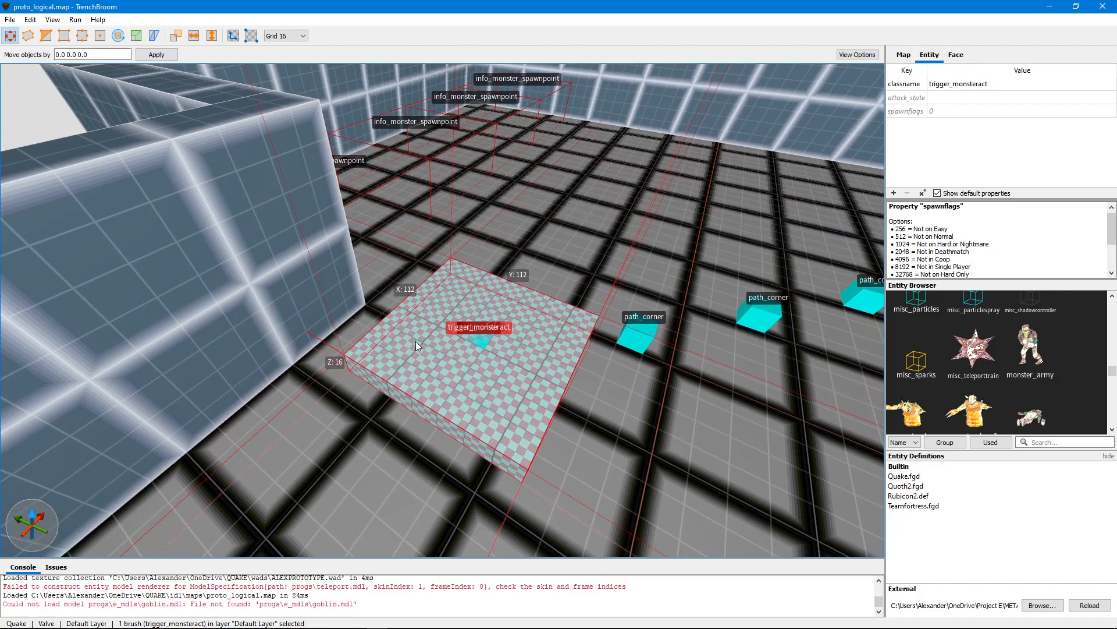
{"action": "scroll", "coordinate": [549, 360], "scroll_direction": "down", "scroll_amount": 10}
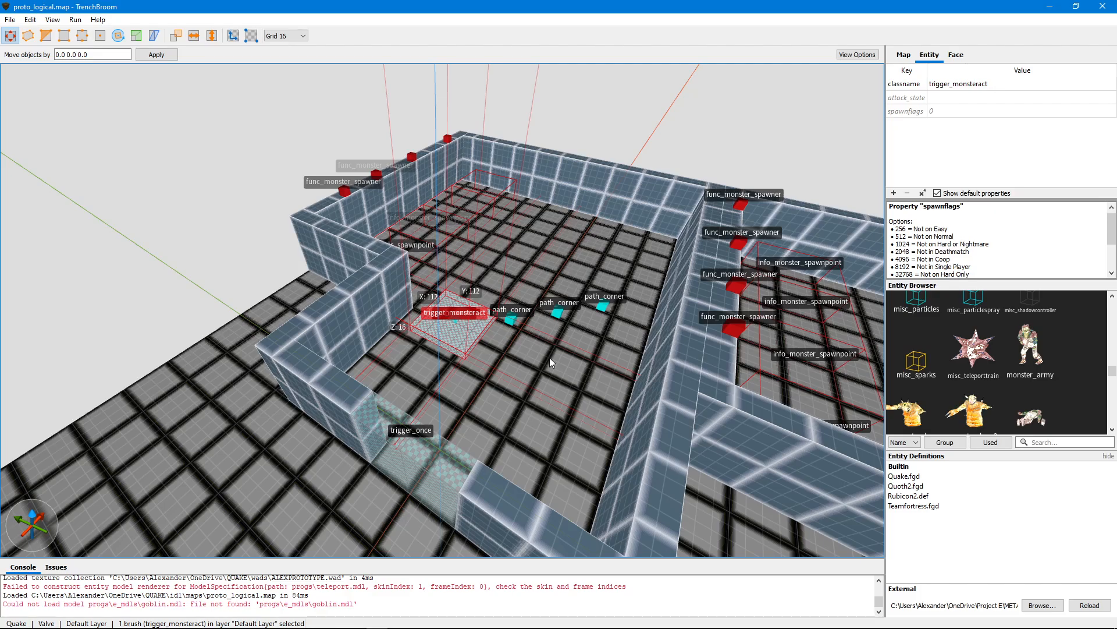
{"action": "scroll", "coordinate": [551, 361], "scroll_direction": "up", "scroll_amount": 3}
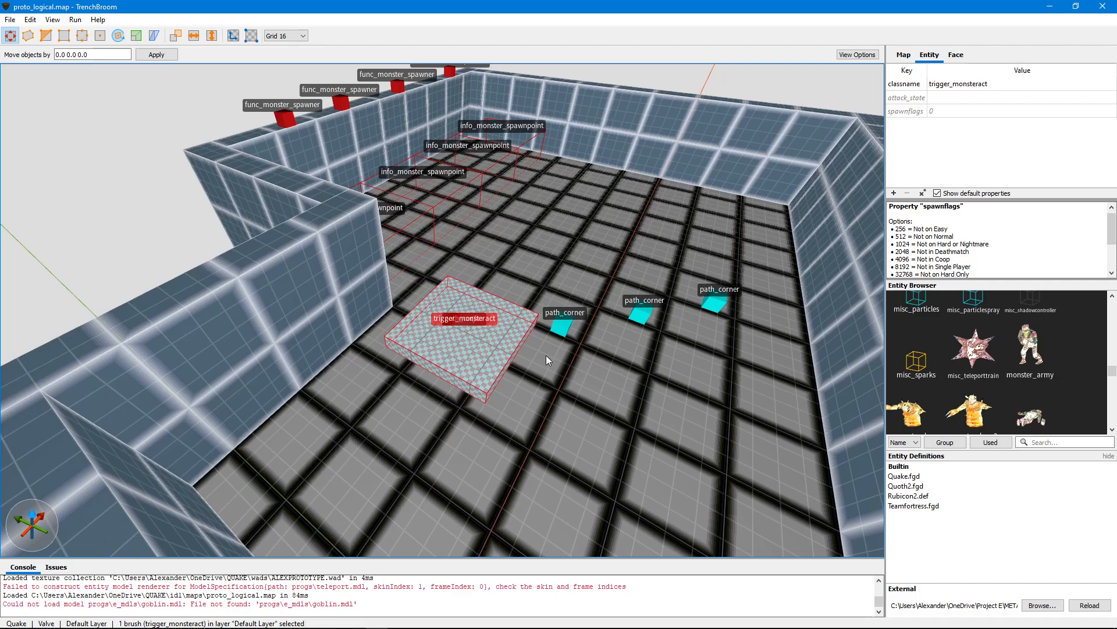
{"action": "scroll", "coordinate": [545, 355], "scroll_direction": "up", "scroll_amount": 2}
{"action": "scroll", "coordinate": [545, 356], "scroll_direction": "down", "scroll_amount": 3}
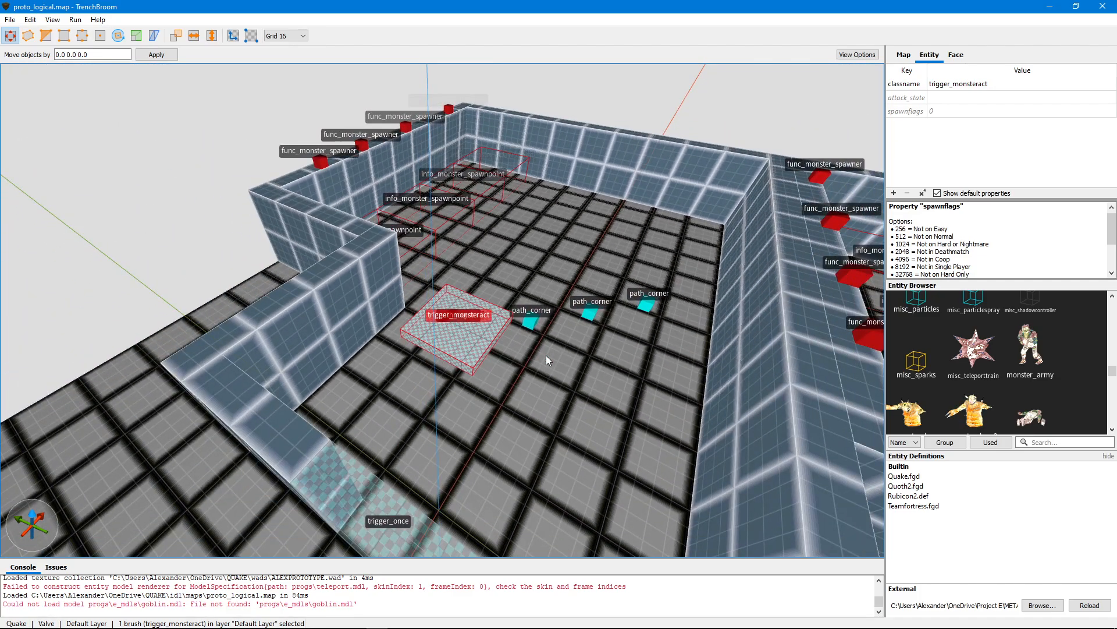
Examine how the trigger_monsteract brush lies between the trigger_once entrance, the spawnpoints and the path_corner row.
{"action": "key", "text": "d"}
{"action": "right_click_drag", "start_coordinate": [518, 355], "coordinate": [492, 362], "text": "alt"}
{"action": "key", "text": "a"}
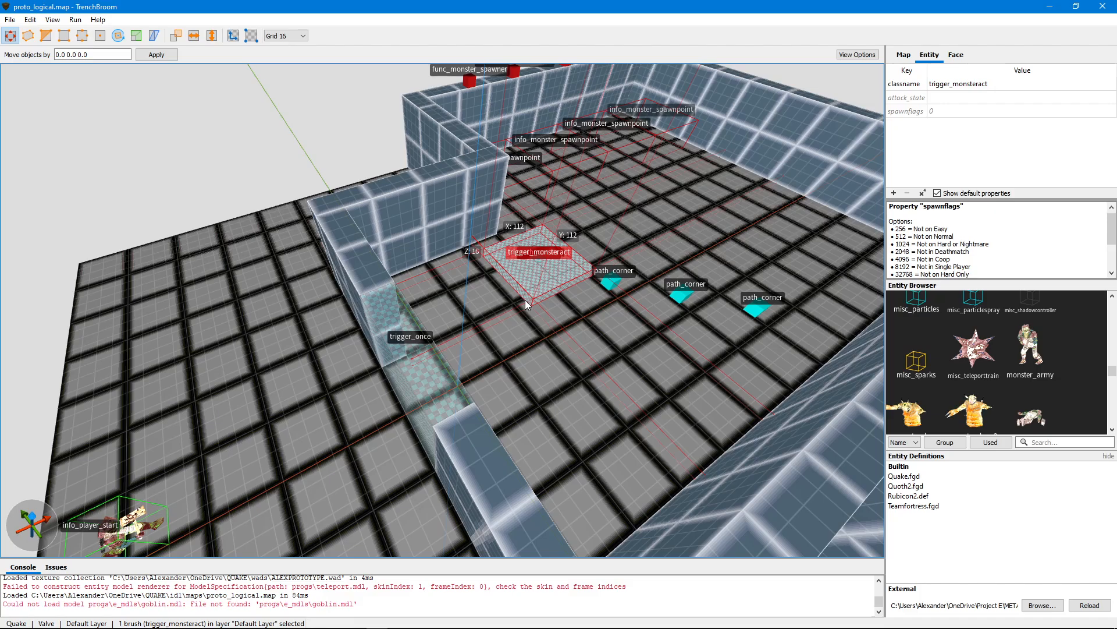
{"action": "scroll", "coordinate": [524, 300], "scroll_direction": "down", "scroll_amount": 5}
{"action": "scroll", "coordinate": [525, 299], "scroll_direction": "up", "scroll_amount": 4}
{"action": "mouse_move", "coordinate": [525, 300]}
{"action": "right_mouse_down"}
{"action": "mouse_move", "coordinate": [537, 299]}
{"action": "mouse_move", "coordinate": [503, 319]}
{"action": "mouse_move", "coordinate": [546, 291]}
{"action": "mouse_move", "coordinate": [492, 293]}
{"action": "mouse_move", "coordinate": [482, 281]}
{"action": "mouse_move", "coordinate": [512, 285]}
{"action": "mouse_move", "coordinate": [521, 301]}
{"action": "mouse_move", "coordinate": [483, 297]}
{"action": "mouse_move", "coordinate": [501, 265]}
{"action": "mouse_move", "coordinate": [507, 278]}
{"action": "right_mouse_up"}
{"action": "scroll", "coordinate": [490, 291], "scroll_direction": "down", "scroll_amount": 4}
{"action": "scroll", "coordinate": [503, 274], "scroll_direction": "up", "scroll_amount": 4}
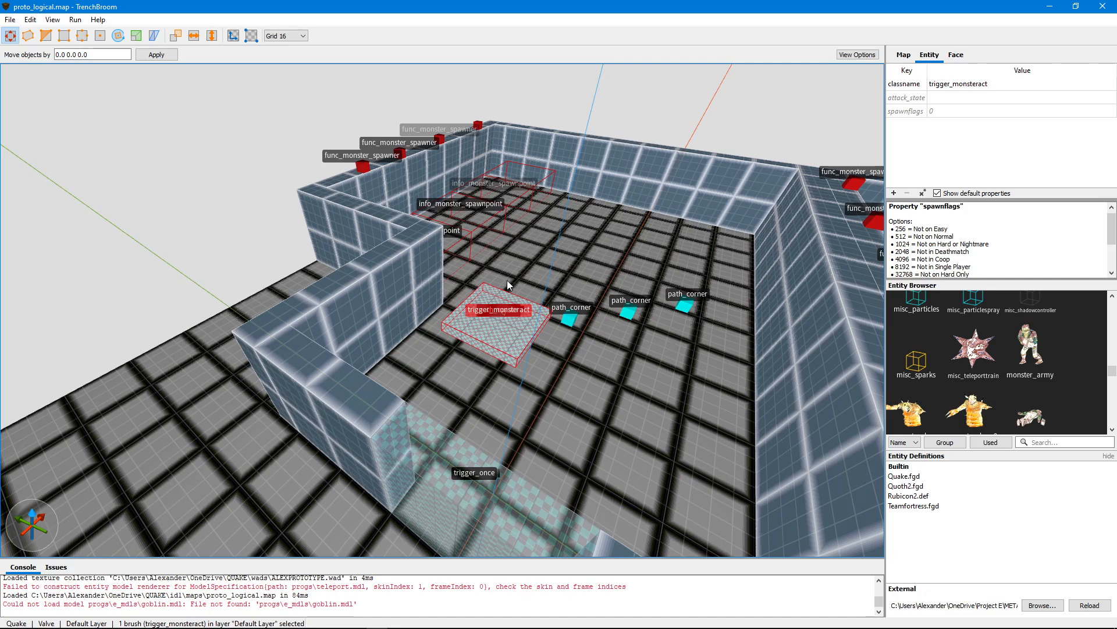
{"action": "scroll", "coordinate": [507, 280], "scroll_direction": "up", "scroll_amount": 3}
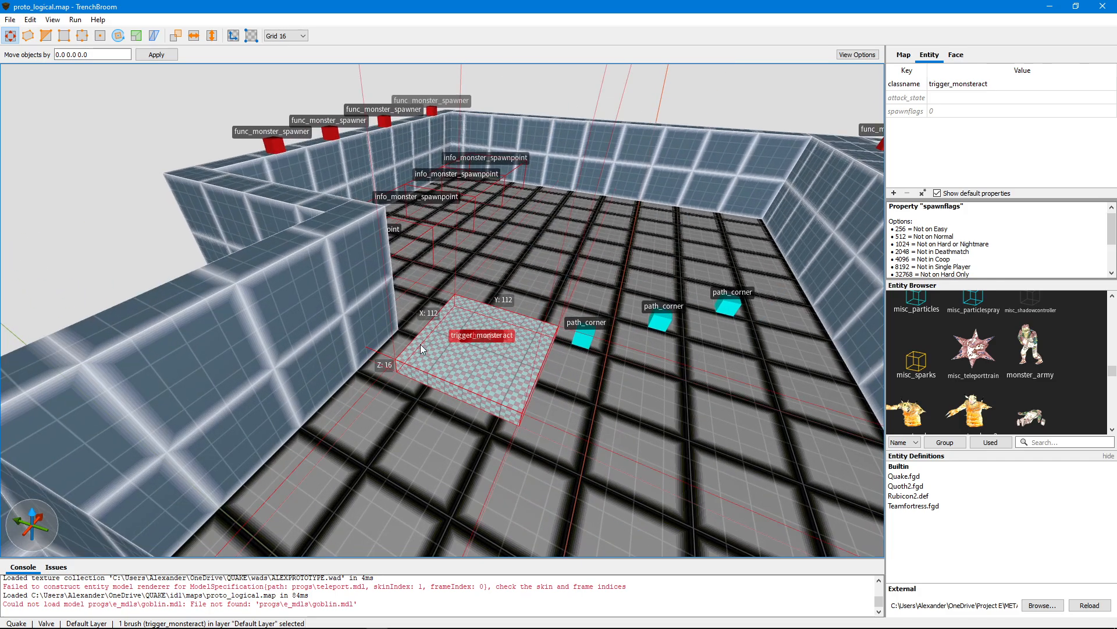
{"action": "scroll", "coordinate": [450, 367], "scroll_direction": "down", "scroll_amount": 5}
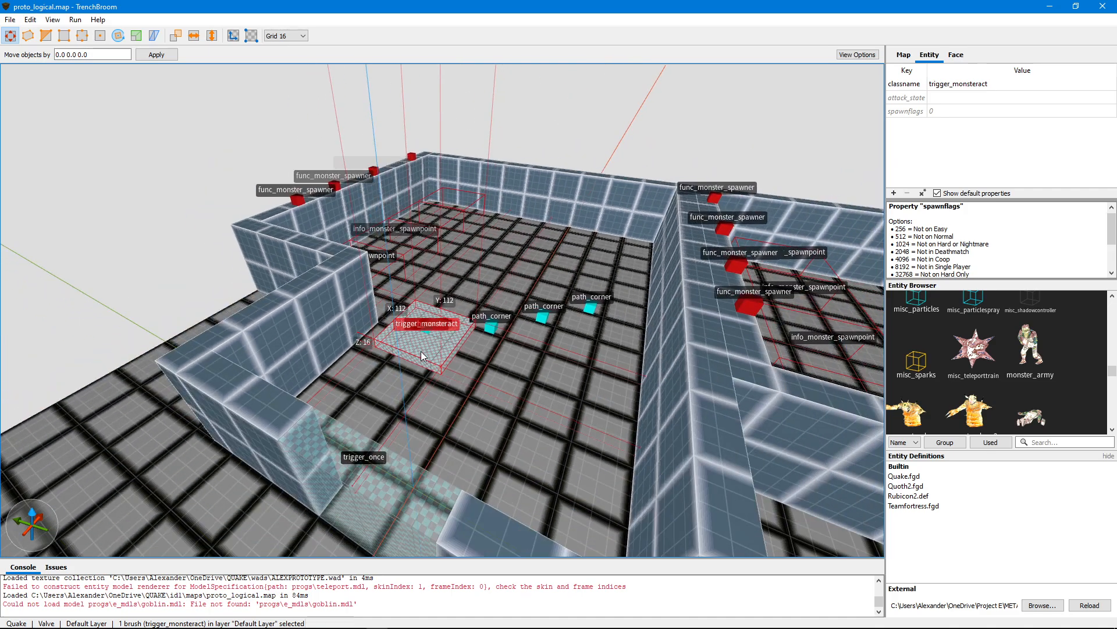
Shift the trigger_monsteract brush slightly across the floor at the end of the path_corner row.
{"action": "mouse_move", "coordinate": [430, 345]}
{"action": "left_mouse_down"}
{"action": "mouse_move", "coordinate": [402, 343]}
{"action": "mouse_move", "coordinate": [456, 347]}
{"action": "mouse_move", "coordinate": [439, 339]}
{"action": "left_mouse_up"}
{"action": "scroll", "coordinate": [437, 342], "scroll_direction": "down", "scroll_amount": 5}
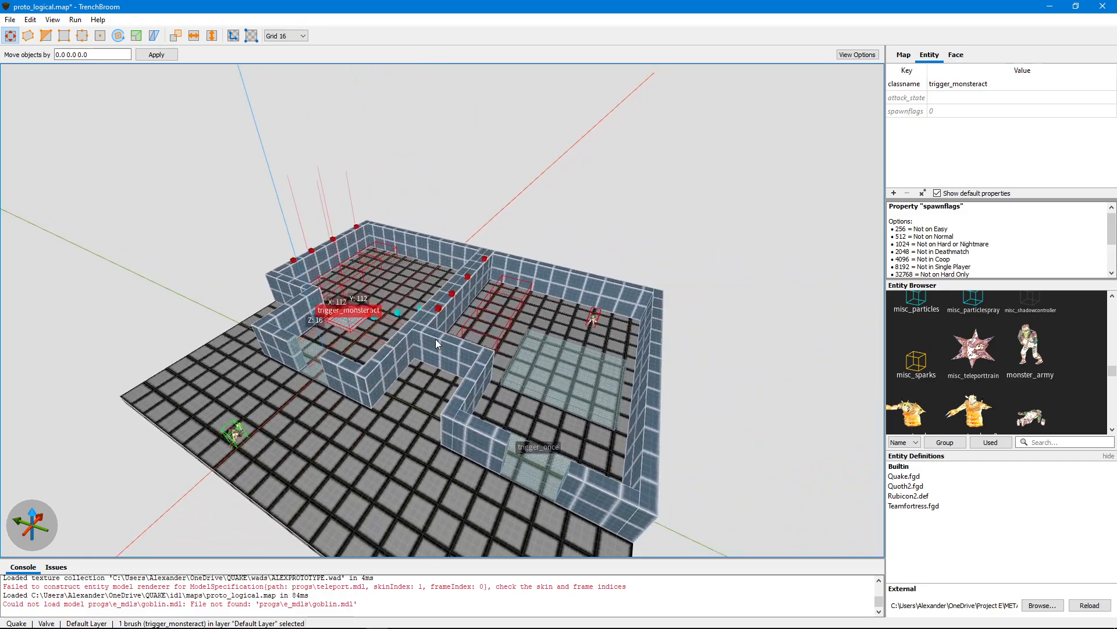
{"action": "scroll", "coordinate": [436, 342], "scroll_direction": "up", "scroll_amount": 10}
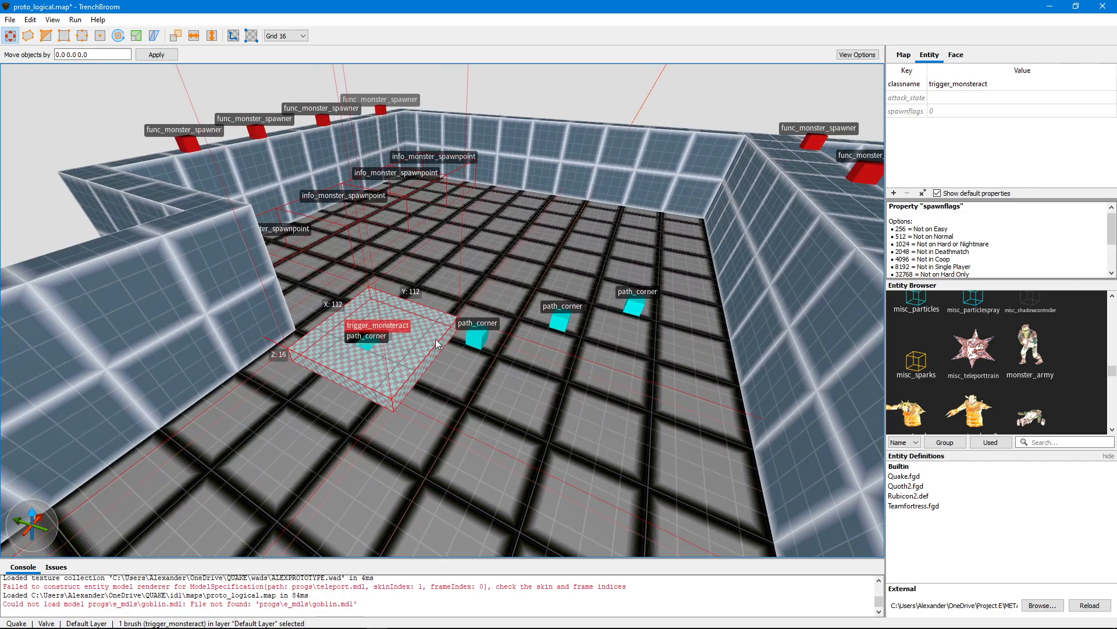
{"action": "scroll", "coordinate": [440, 341], "scroll_direction": "down", "scroll_amount": 10}
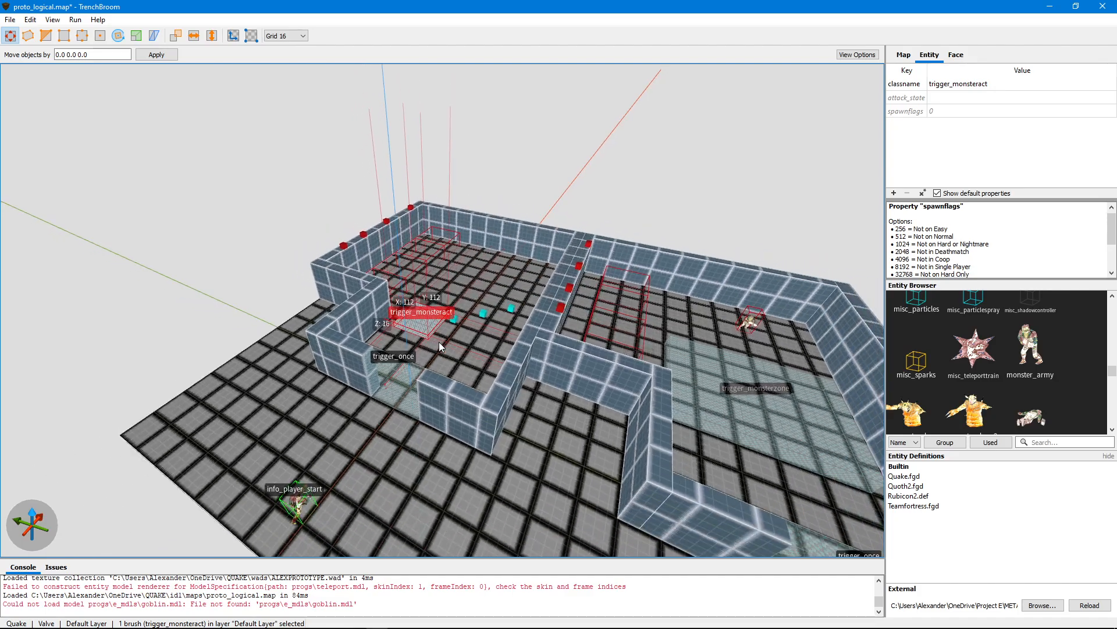
Clear the selection and examine where the trigger_monsteract area overlaps the end of the path_corner row.
{"action": "key", "text": "Escape"}
{"action": "scroll", "coordinate": [439, 348], "scroll_direction": "down", "scroll_amount": 3}
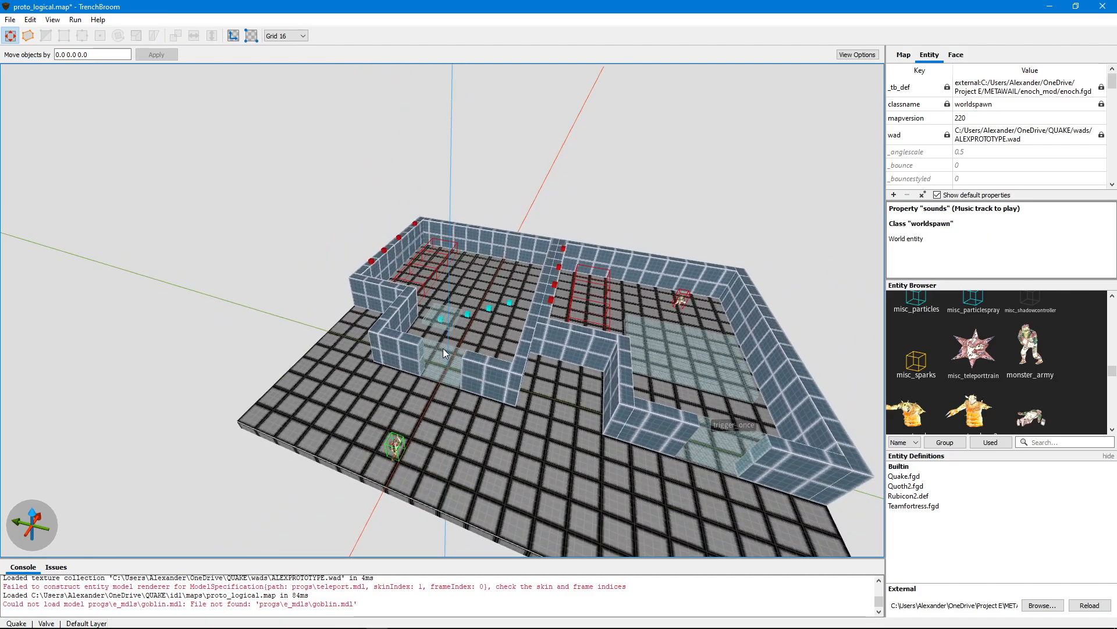
{"action": "scroll", "coordinate": [445, 346], "scroll_direction": "up", "scroll_amount": 10}
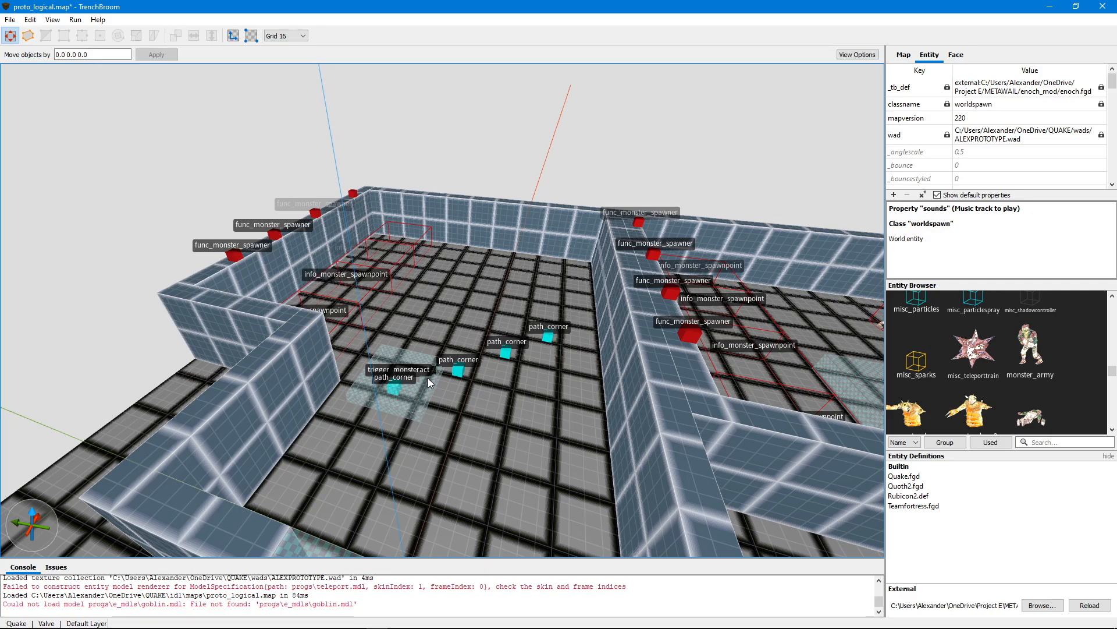
{"action": "scroll", "coordinate": [427, 377], "scroll_direction": "down", "scroll_amount": 5}
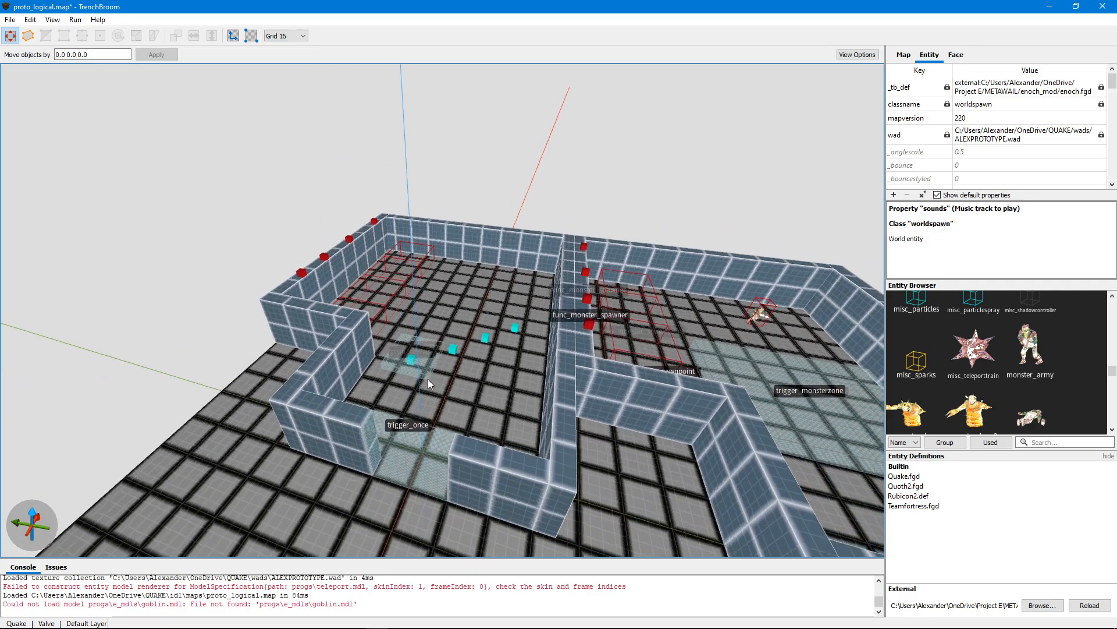
{"action": "scroll", "coordinate": [428, 379], "scroll_direction": "up", "scroll_amount": 4}
Examine the trigger_monsterzone area in the second room in relation to its trigger_once entrance, the spawnpoints and the monster_army.
{"action": "key", "text": "s"}
{"action": "mouse_move", "coordinate": [427, 387]}
{"action": "right_mouse_down"}
{"action": "mouse_move", "coordinate": [438, 382]}
{"action": "mouse_move", "coordinate": [413, 393]}
{"action": "right_mouse_up"}
{"action": "key", "text": "w"}
{"action": "key", "text": "d"}
{"action": "key", "text": "s"}
{"action": "scroll", "coordinate": [413, 394], "scroll_direction": "up", "scroll_amount": 5}
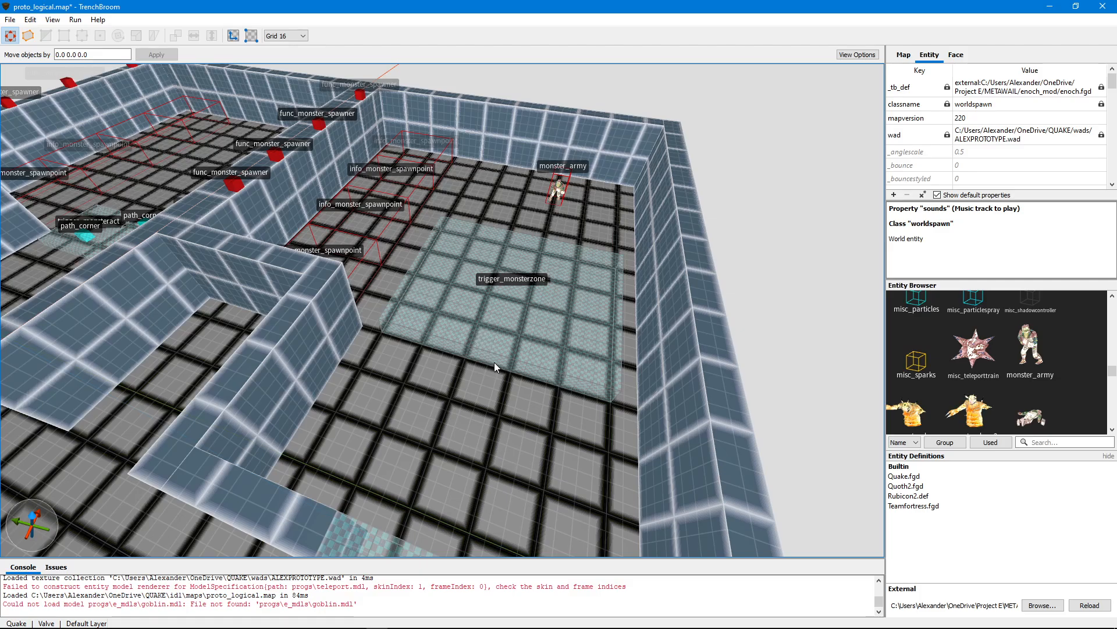
{"action": "scroll", "coordinate": [538, 301], "scroll_direction": "down", "scroll_amount": 8}
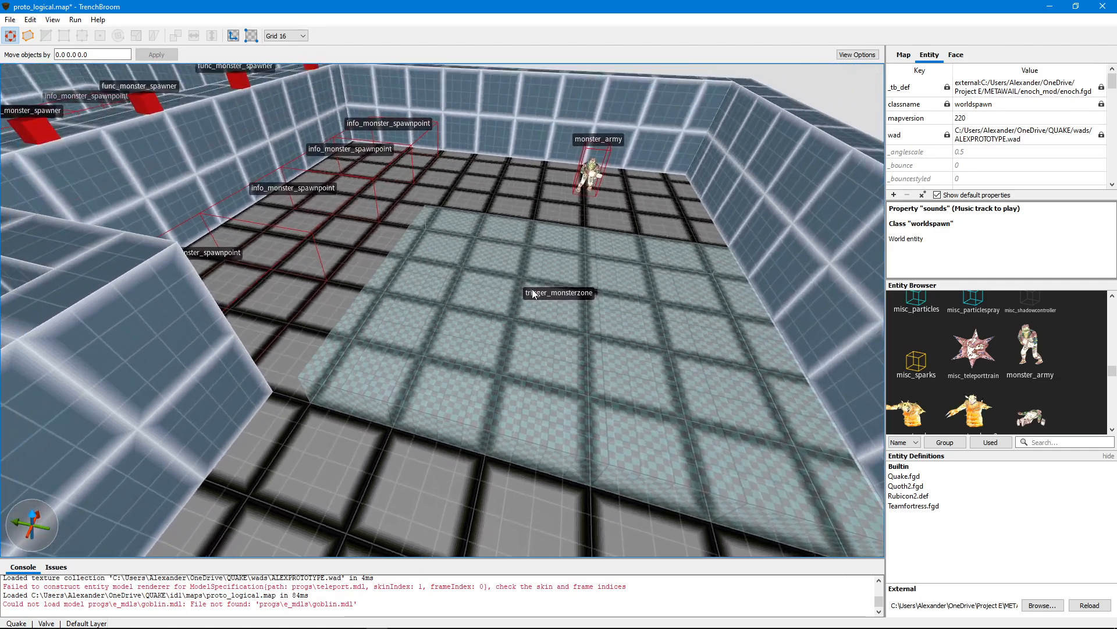
{"action": "scroll", "coordinate": [532, 298], "scroll_direction": "up", "scroll_amount": 6}
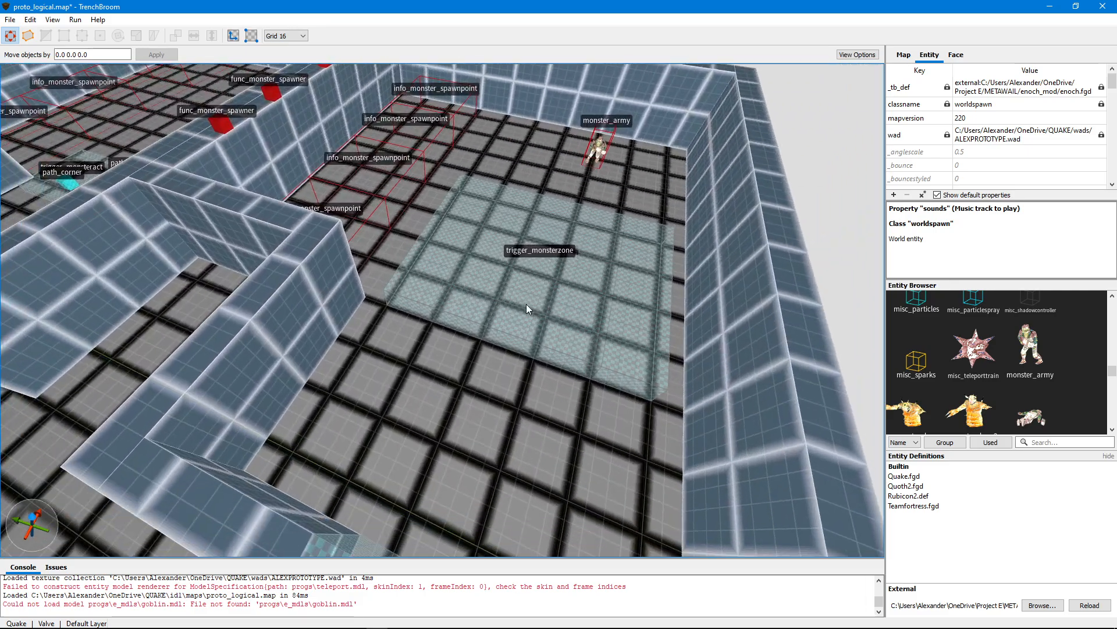
{"action": "scroll", "coordinate": [526, 305], "scroll_direction": "down", "scroll_amount": 3}
{"action": "scroll", "coordinate": [527, 304], "scroll_direction": "up", "scroll_amount": 3}
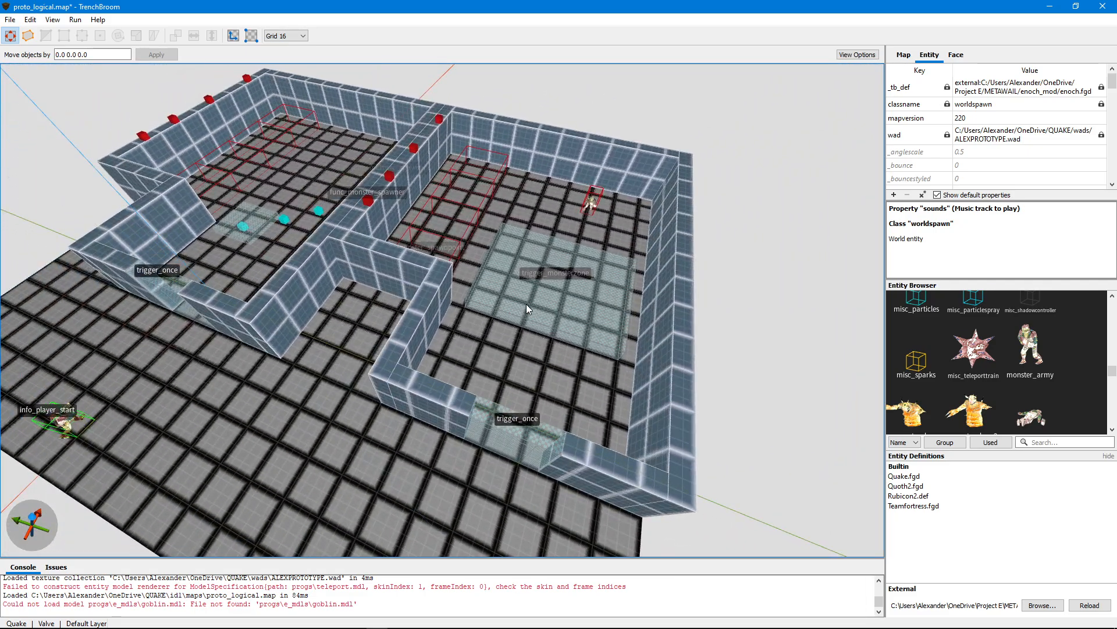
{"action": "scroll", "coordinate": [527, 304], "scroll_direction": "up", "scroll_amount": 4}
{"action": "scroll", "coordinate": [527, 305], "scroll_direction": "down", "scroll_amount": 4}
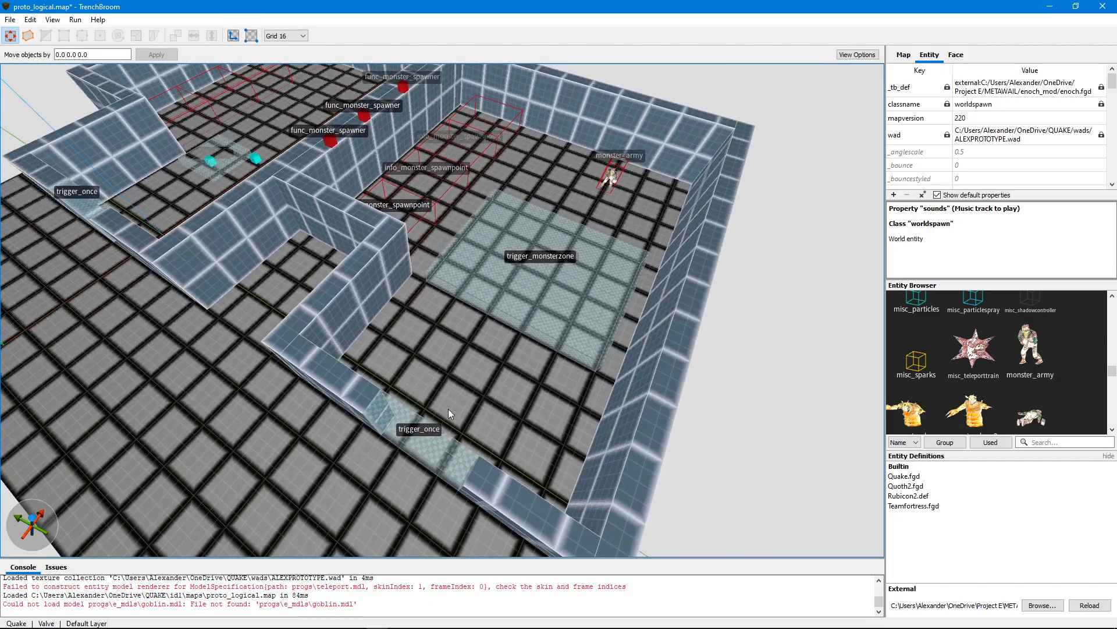
{"action": "scroll", "coordinate": [559, 317], "scroll_direction": "down", "scroll_amount": 4}
{"action": "scroll", "coordinate": [582, 334], "scroll_direction": "up", "scroll_amount": 6}
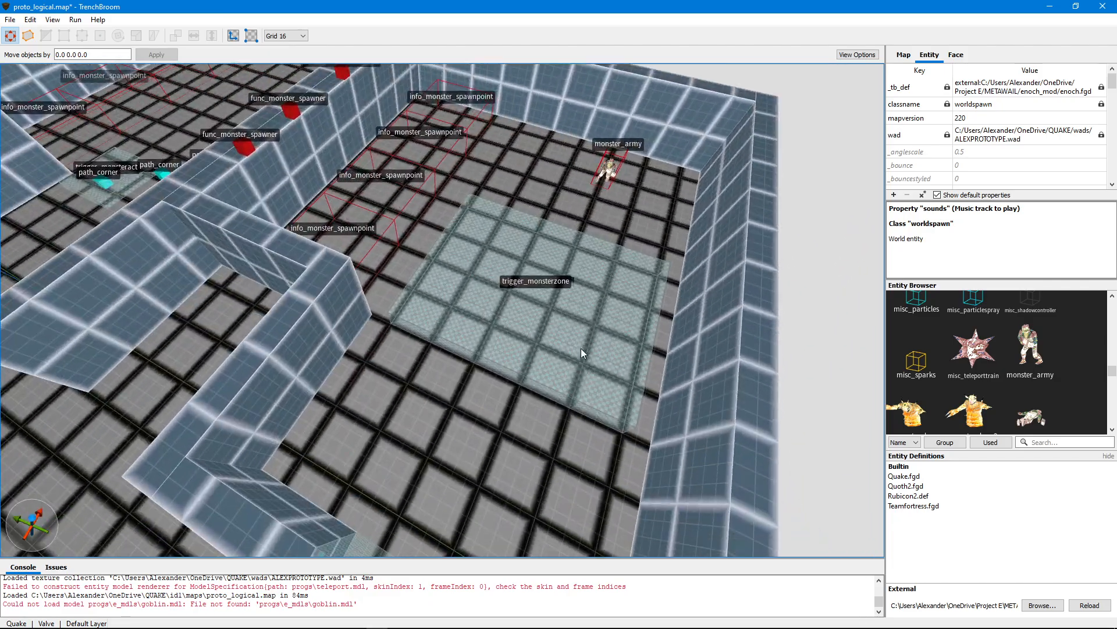
Compare the two adjoining rooms, focusing on the func_monster_spawner row along their dividing wall and the spawnpoints below it.
{"action": "scroll", "coordinate": [564, 296], "scroll_direction": "down", "scroll_amount": 8}
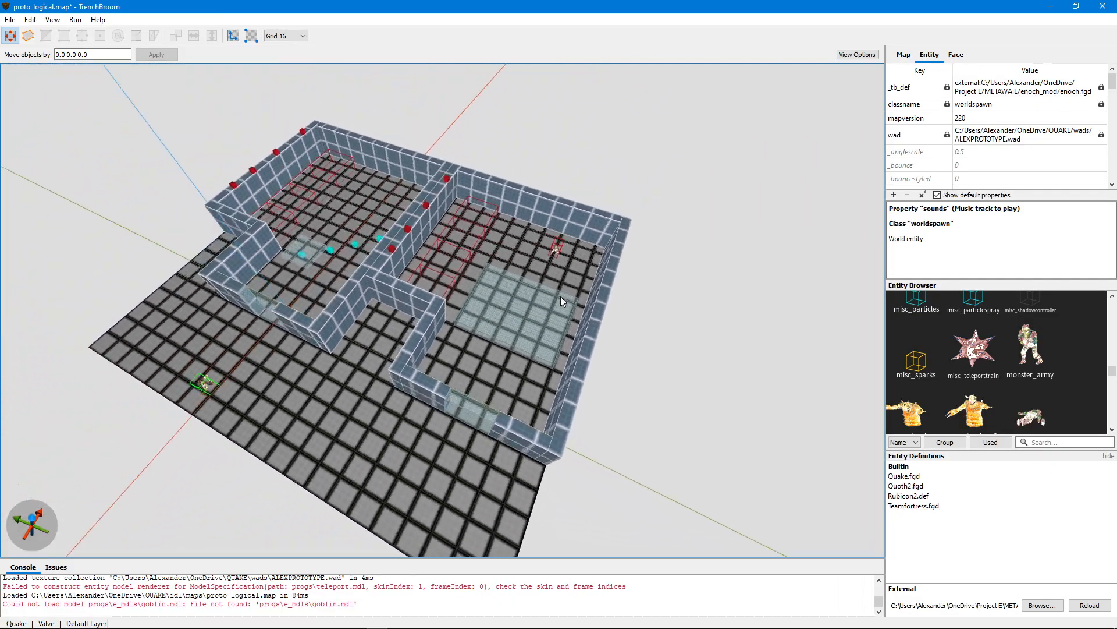
{"action": "right_click_drag", "start_coordinate": [560, 297], "coordinate": [540, 280], "text": "alt"}
{"action": "scroll", "coordinate": [600, 303], "scroll_direction": "up", "scroll_amount": 6}
{"action": "scroll", "coordinate": [600, 303], "scroll_direction": "down", "scroll_amount": 8}
{"action": "scroll", "coordinate": [560, 294], "scroll_direction": "up", "scroll_amount": 5}
{"action": "scroll", "coordinate": [565, 277], "scroll_direction": "up", "scroll_amount": 5}
{"action": "scroll", "coordinate": [557, 293], "scroll_direction": "down", "scroll_amount": 3}
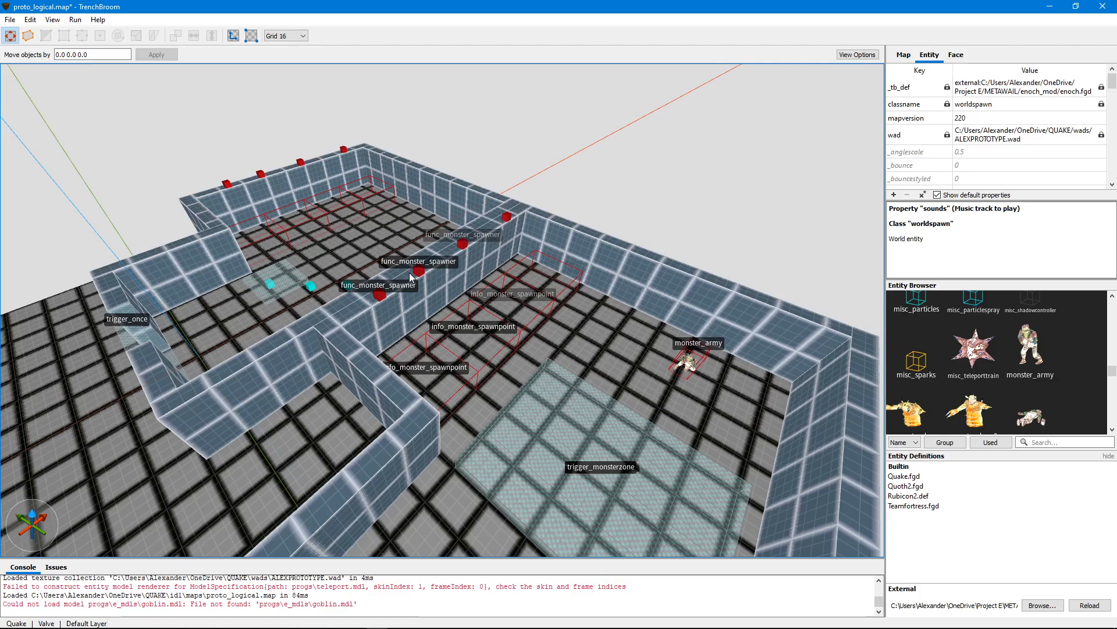
{"action": "key", "text": "w"}
{"action": "key", "text": "s"}
{"action": "key", "text": "a"}
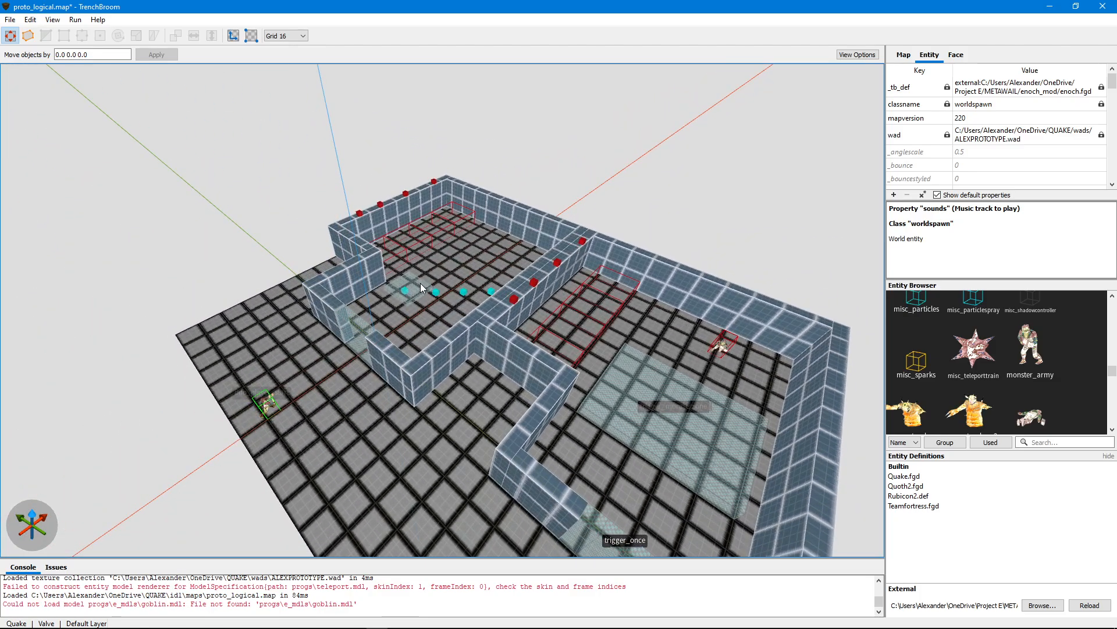
Review the overall layout from info_player_start and the first room across to the trigger_monsterzone and monster_army.
{"action": "key", "text": "w"}
{"action": "right_click_drag", "start_coordinate": [409, 338], "coordinate": [413, 340]}
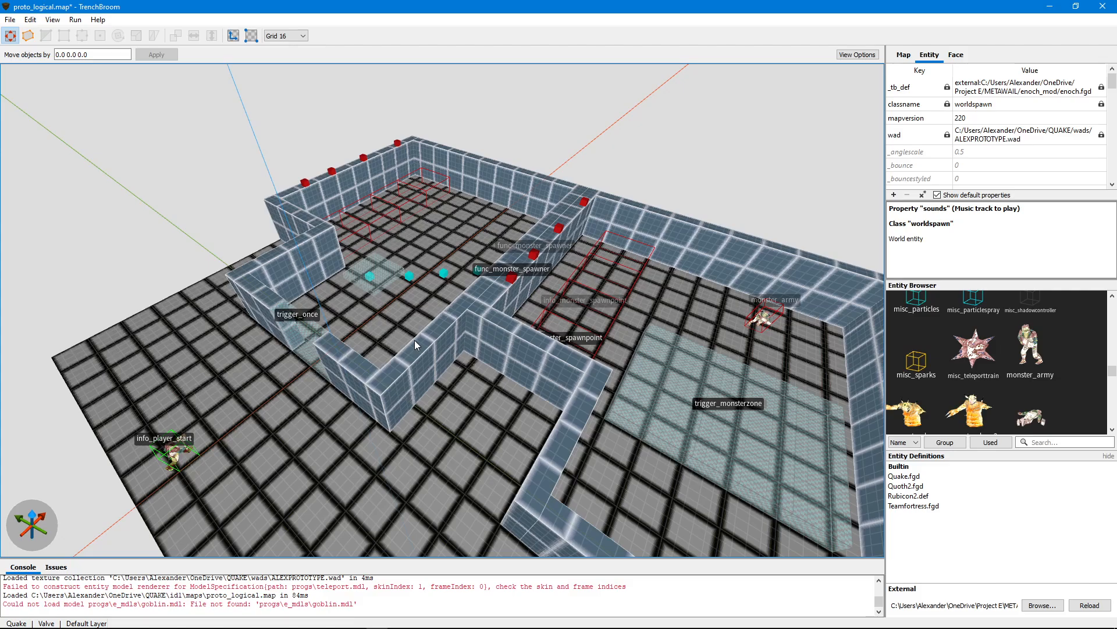
{"action": "key", "text": "d"}
{"action": "key", "text": "d"}
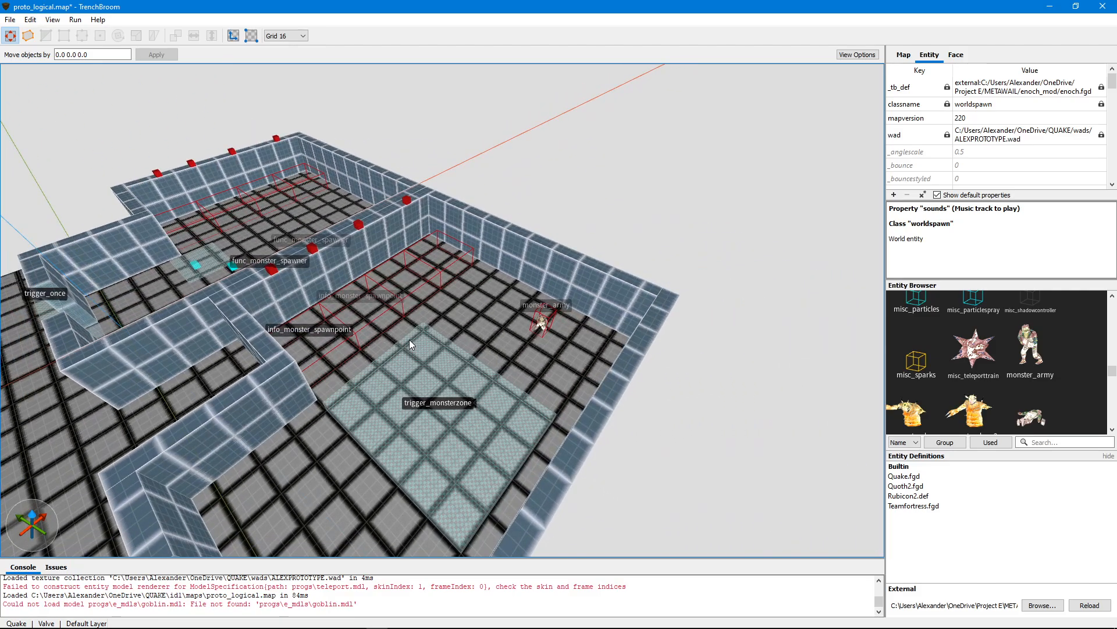
{"action": "key", "text": "a"}
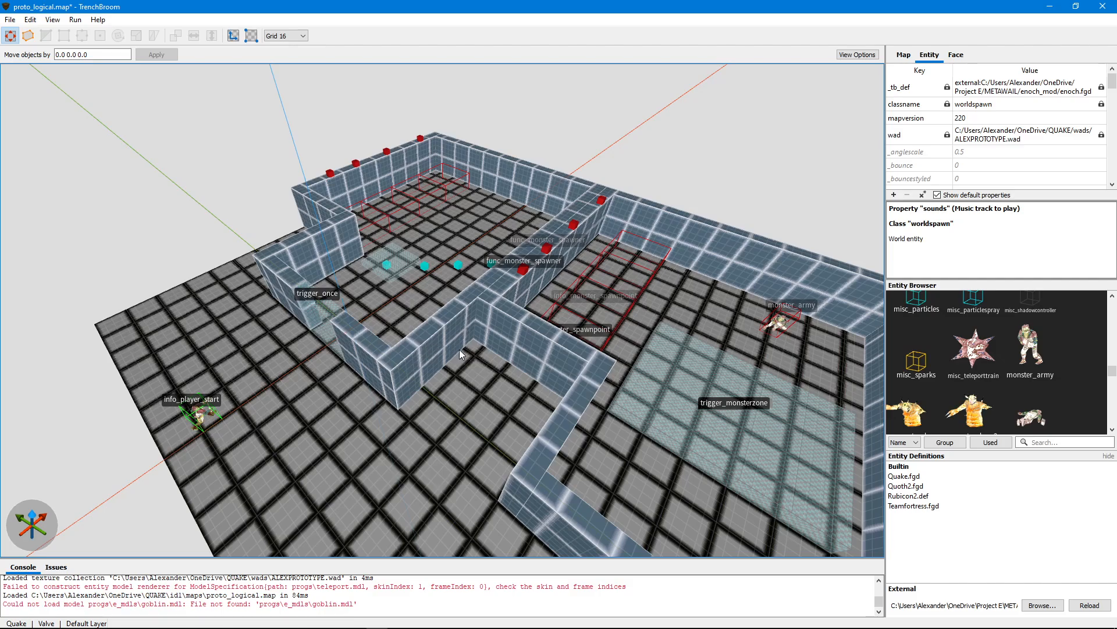
{"action": "right_click_drag", "start_coordinate": [466, 367], "coordinate": [494, 354]}
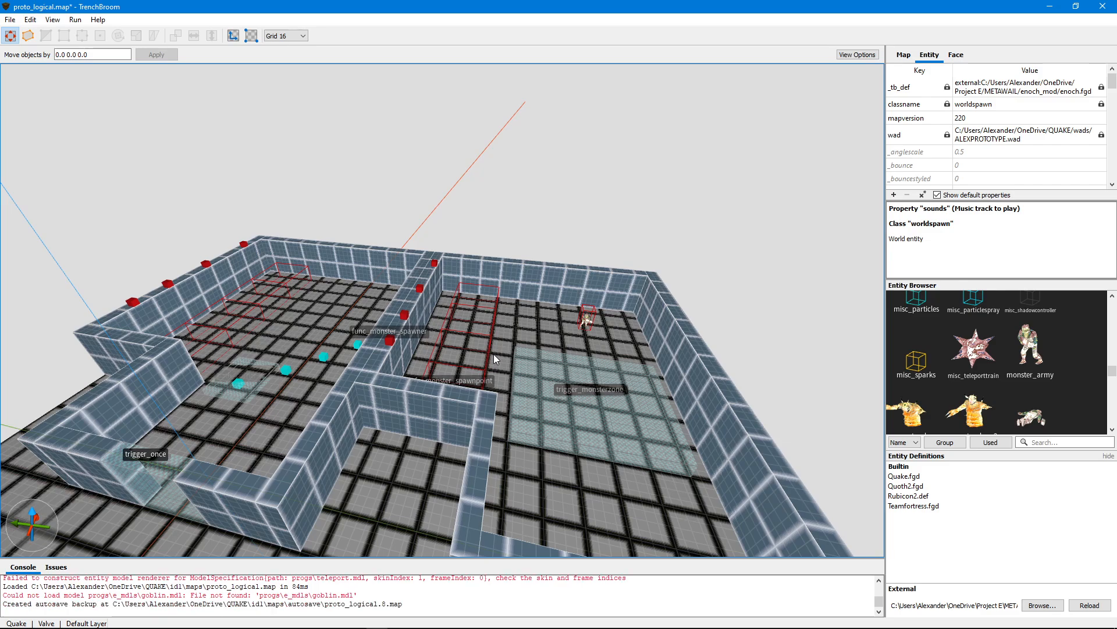
{"action": "scroll", "coordinate": [493, 354], "scroll_direction": "down", "scroll_amount": 10}
{"action": "scroll", "coordinate": [493, 354], "scroll_direction": "up", "scroll_amount": 10}
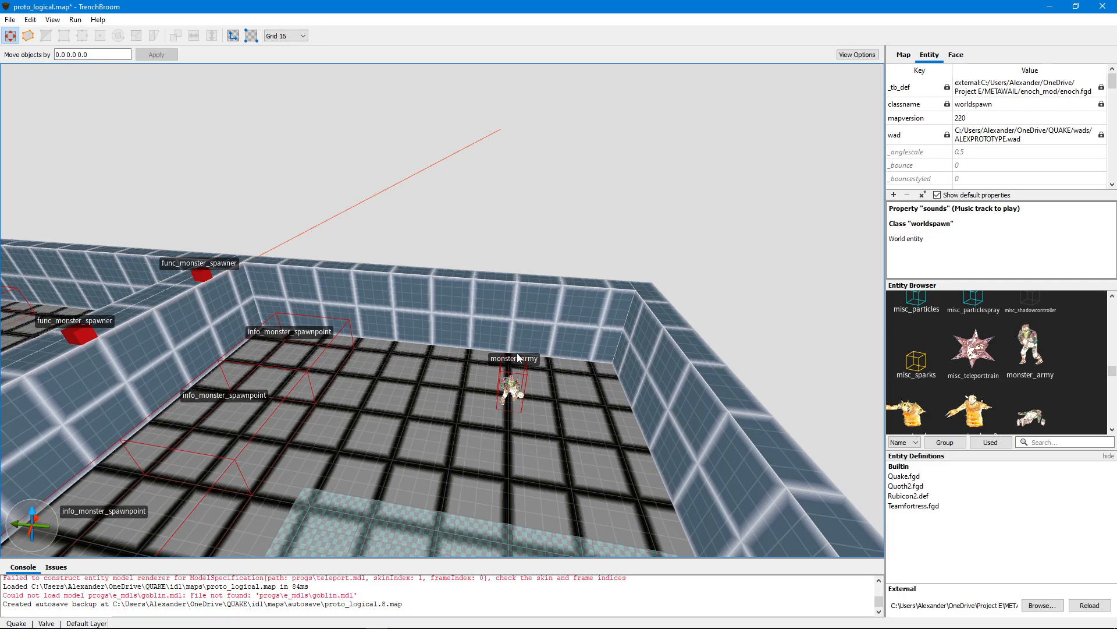
Inspect the lone monster_army near the far wall of the second room and select it to view its properties.
{"action": "key", "text": "w"}
{"action": "mouse_move", "coordinate": [523, 367]}
{"action": "right_mouse_down"}
{"action": "mouse_move", "coordinate": [530, 380]}
{"action": "mouse_move", "coordinate": [455, 374]}
{"action": "mouse_move", "coordinate": [527, 352]}
{"action": "mouse_move", "coordinate": [519, 368]}
{"action": "right_mouse_up"}
{"action": "key", "text": "s"}
{"action": "key", "text": "d"}
{"action": "key", "text": "s"}
{"action": "key", "text": "w"}
{"action": "key", "text": "s"}
{"action": "key", "text": "w"}
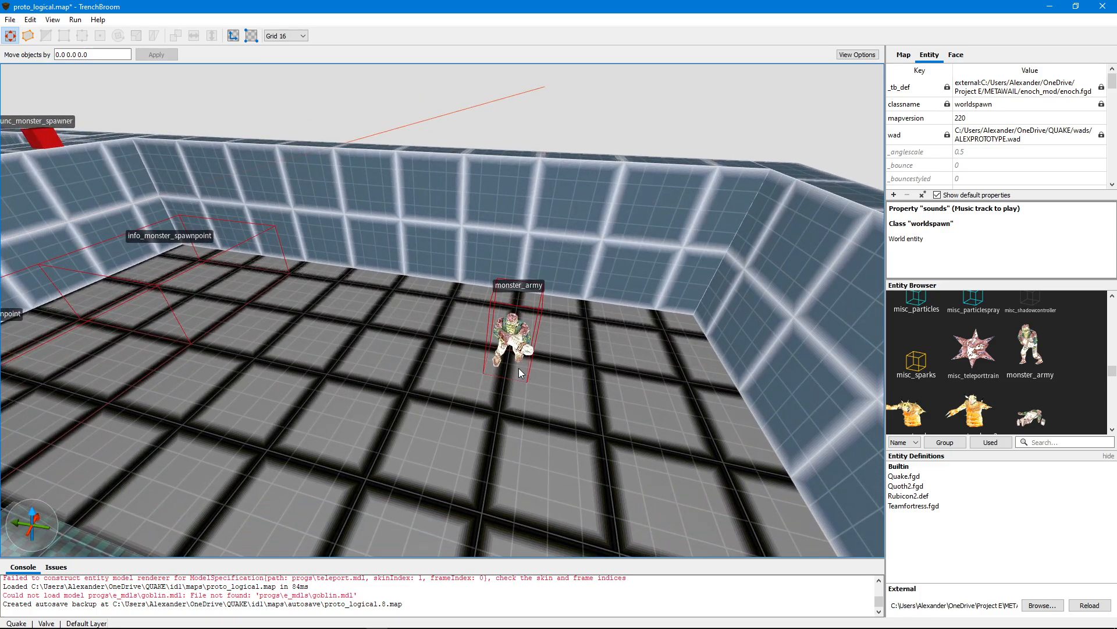
{"action": "key", "text": "s"}
{"action": "right_click_drag", "start_coordinate": [520, 368], "coordinate": [497, 376]}
{"action": "key", "text": "w"}
{"action": "left_click", "coordinate": [585, 349]}
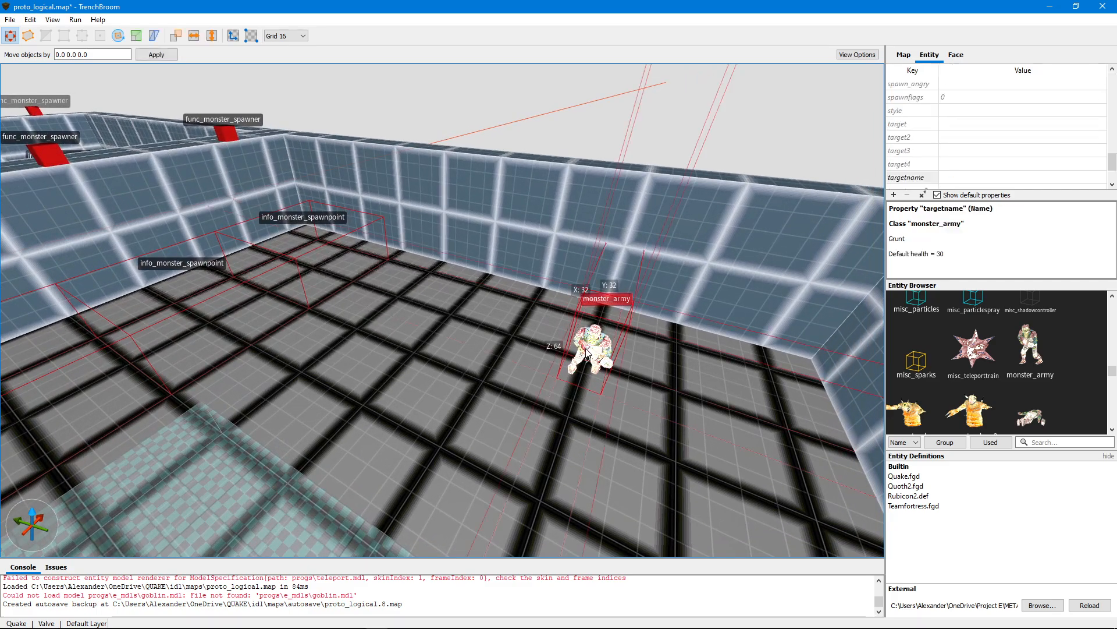
Clear the selection and examine the open floor around the monster_army, between the spawnpoints and the trigger_monsterzone.
{"action": "key", "text": "Escape"}
{"action": "key", "text": "s"}
{"action": "key", "text": "a"}
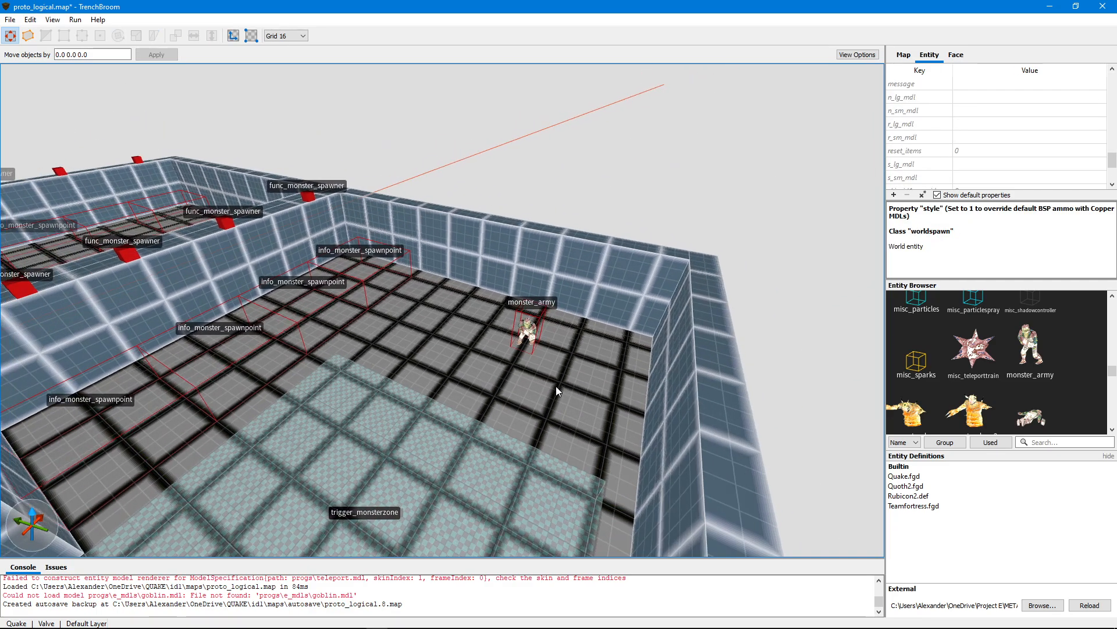
{"action": "right_click_drag", "start_coordinate": [555, 386], "coordinate": [583, 372]}
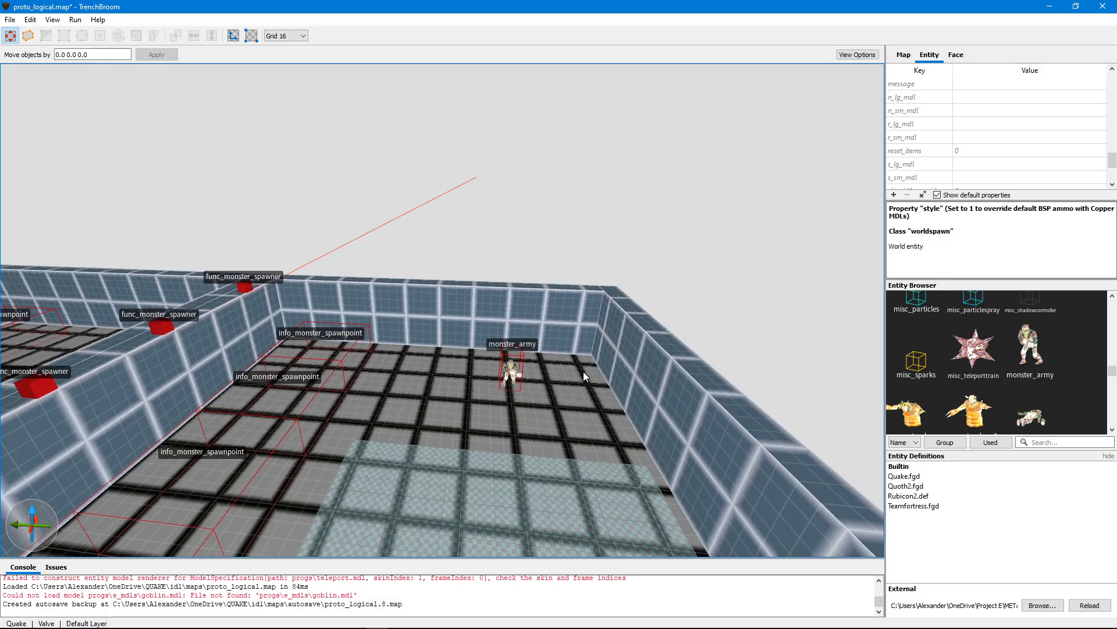
{"action": "key", "text": "w"}
{"action": "key", "text": "s"}
{"action": "right_click_drag", "start_coordinate": [585, 373], "coordinate": [557, 384]}
{"action": "key", "text": "d"}
{"action": "key", "text": "w"}
{"action": "key", "text": "s"}
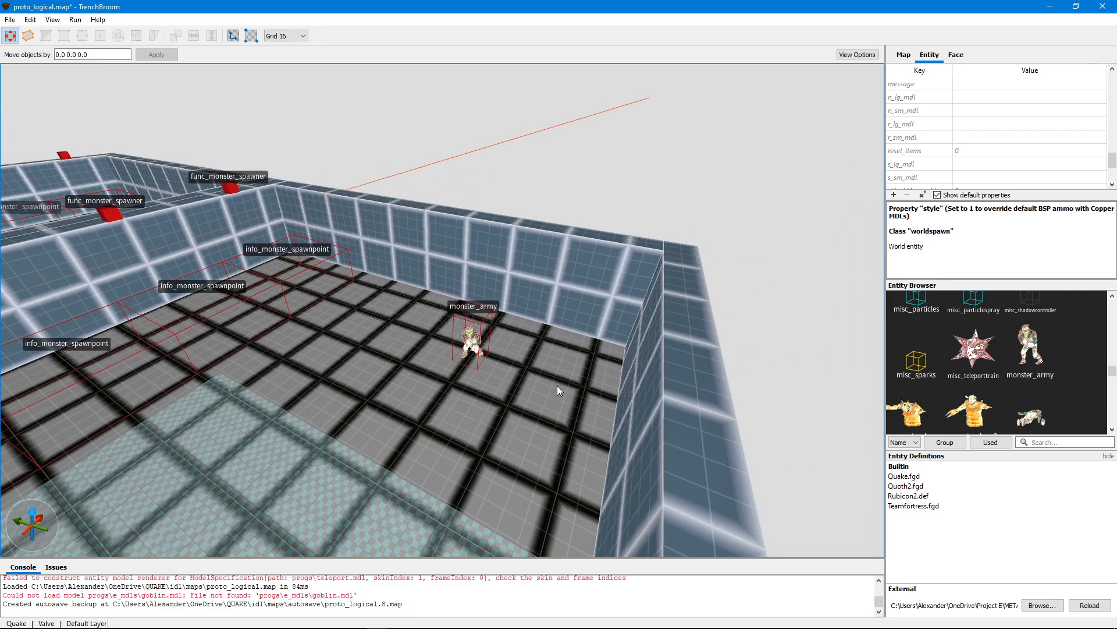
{"action": "key", "text": "w"}
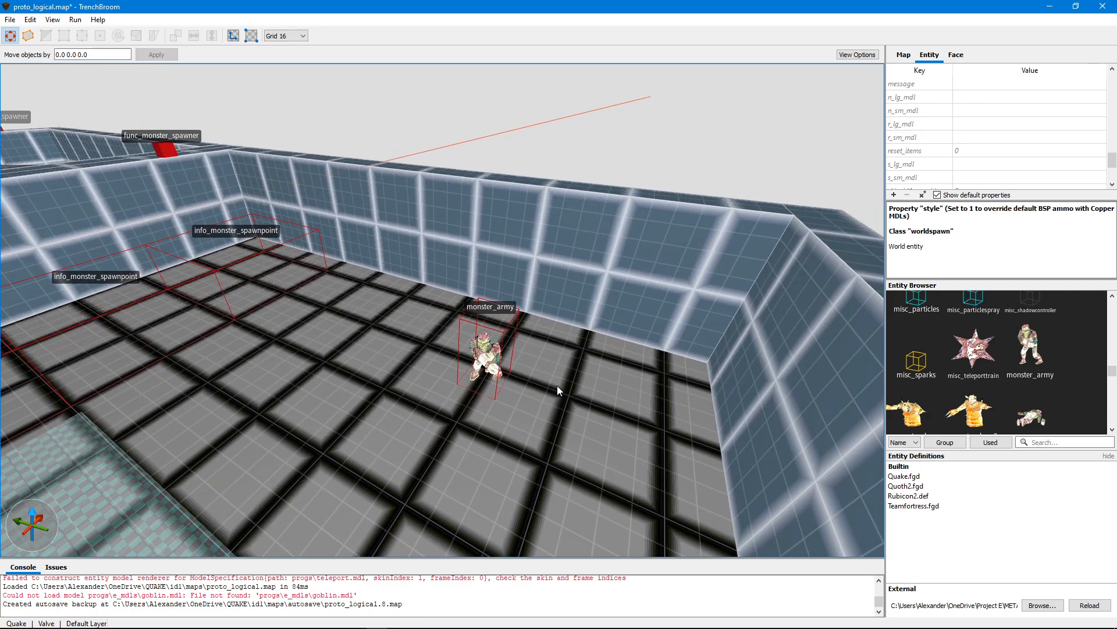
Duplicate the monster_army twice on the nearby floor to form a triangular group of three, then clear the selection.
{"action": "key", "text": "a"}
{"action": "left_click", "coordinate": [575, 360]}
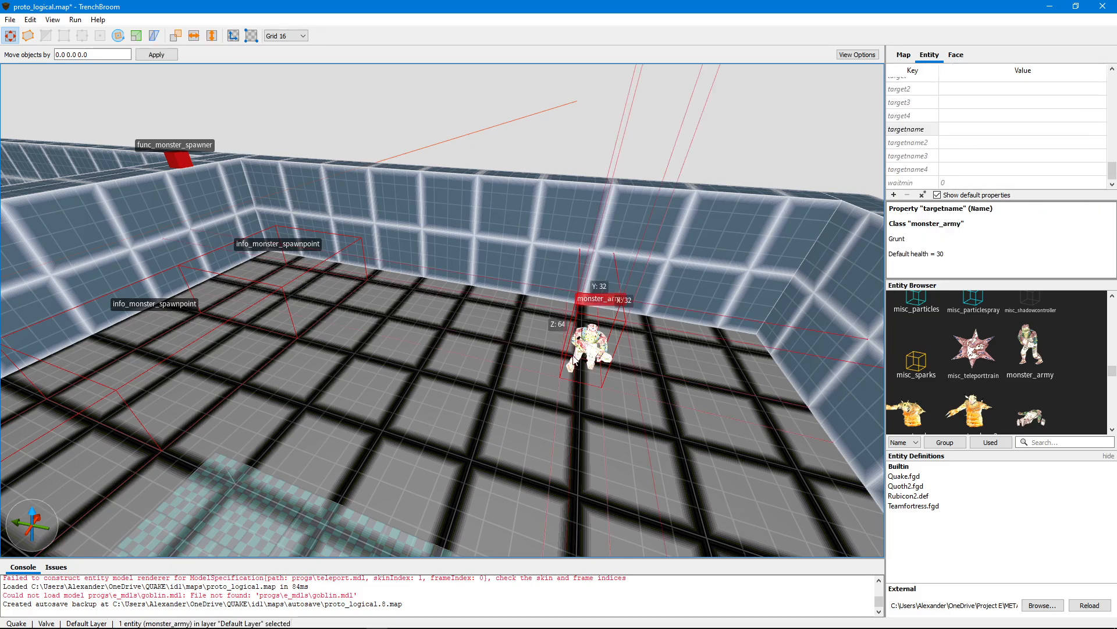
{"action": "left_click_drag", "start_coordinate": [574, 357], "coordinate": [503, 416], "text": "ctrl"}
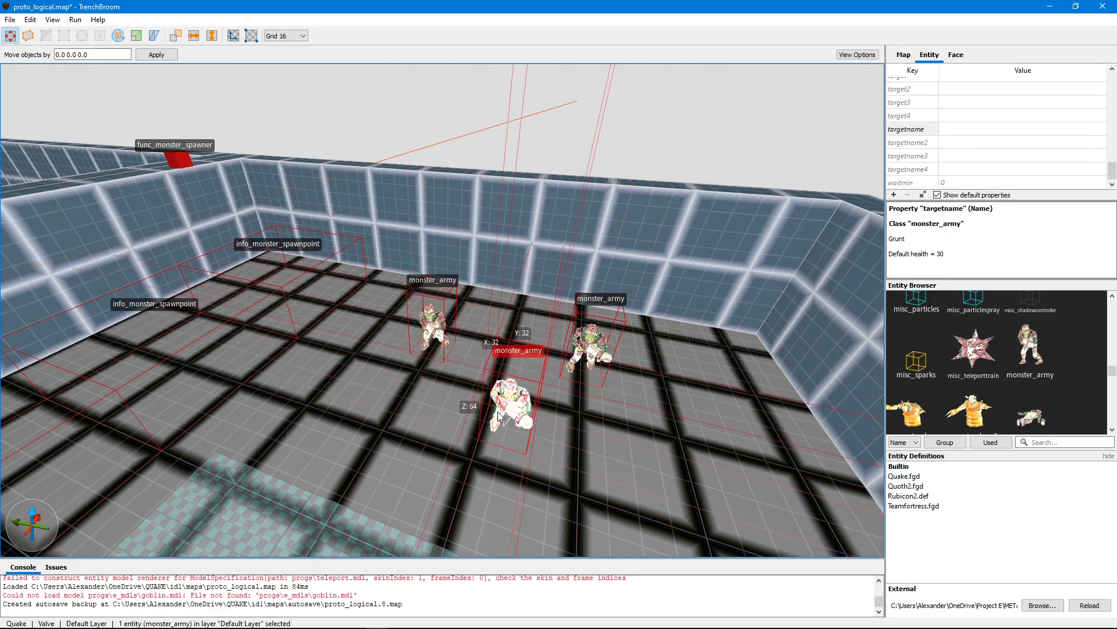
{"action": "left_click", "coordinate": [604, 403]}
{"action": "key", "text": "s"}
{"action": "key", "text": "w"}
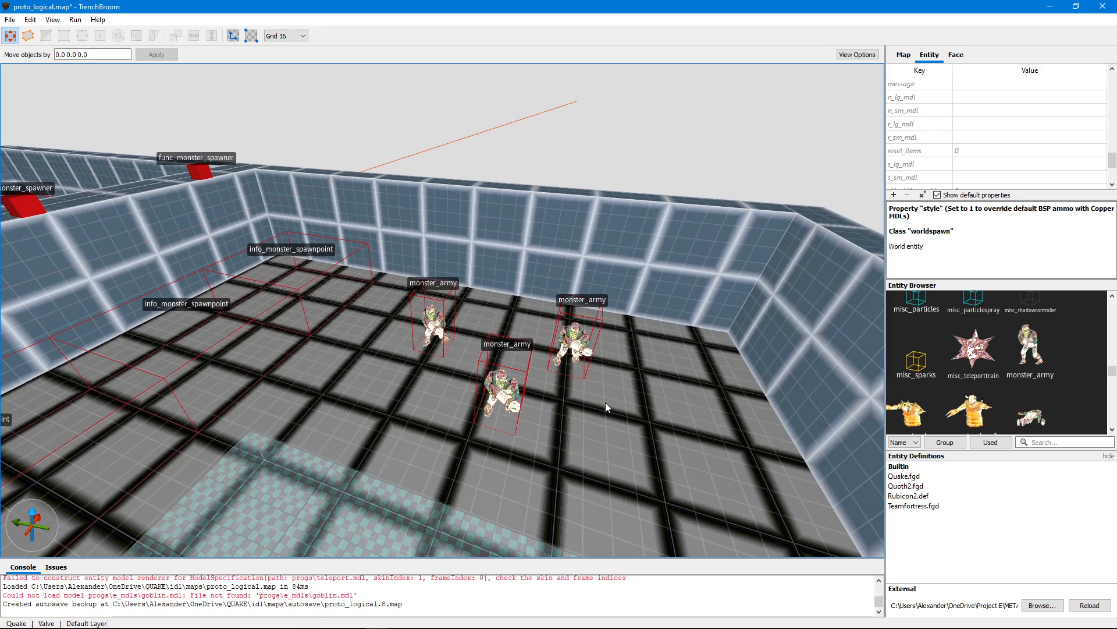
{"action": "key", "text": "s"}
{"action": "mouse_move", "coordinate": [606, 402]}
{"action": "right_mouse_down"}
{"action": "mouse_move", "coordinate": [588, 406]}
{"action": "mouse_move", "coordinate": [602, 399]}
{"action": "right_mouse_up"}
{"action": "key", "text": "w"}
{"action": "key", "text": "s"}
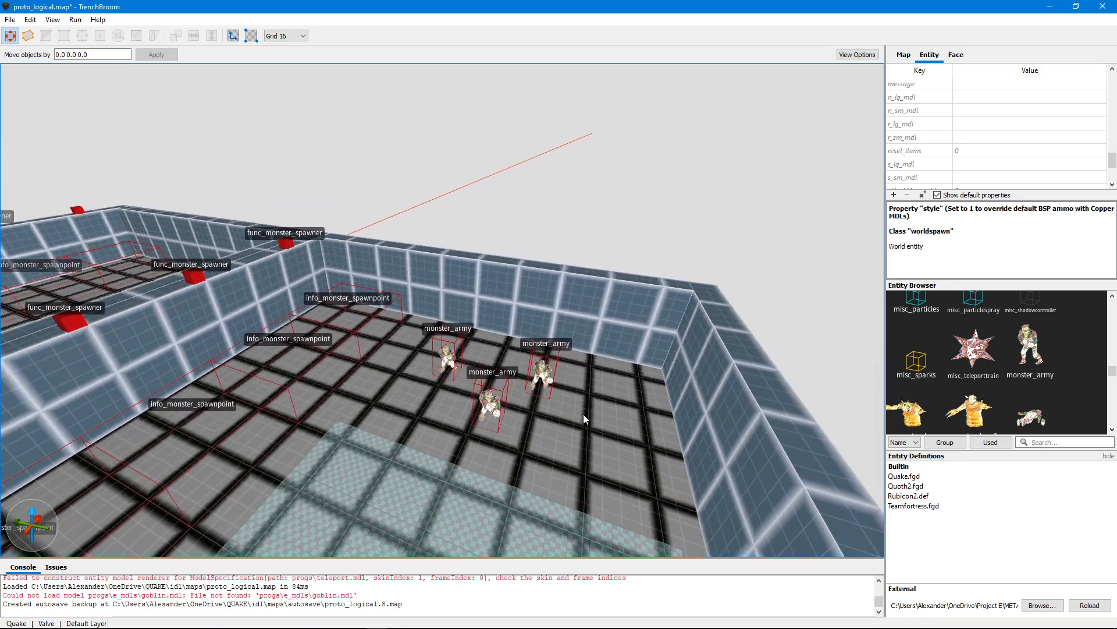
Select the monster_army nearest the trigger_monsterzone and examine its position relative to the other two.
{"action": "left_click", "coordinate": [504, 402]}
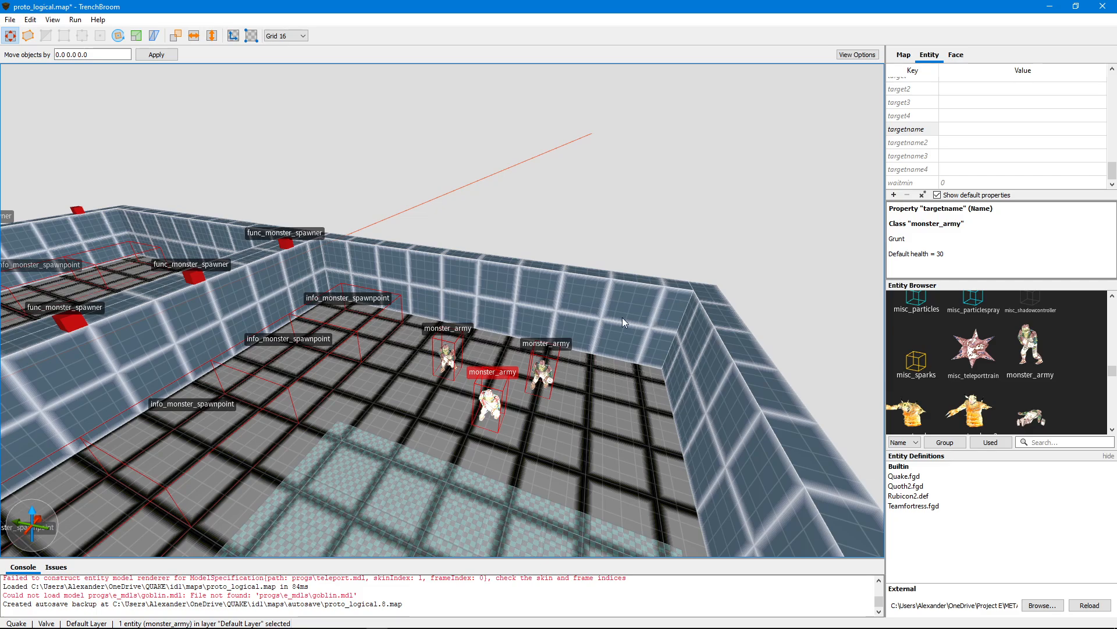
{"action": "right_click_drag", "start_coordinate": [617, 325], "coordinate": [617, 342]}
{"action": "scroll", "coordinate": [615, 344], "scroll_direction": "down", "scroll_amount": 3}
{"action": "scroll", "coordinate": [615, 344], "scroll_direction": "up", "scroll_amount": 4}
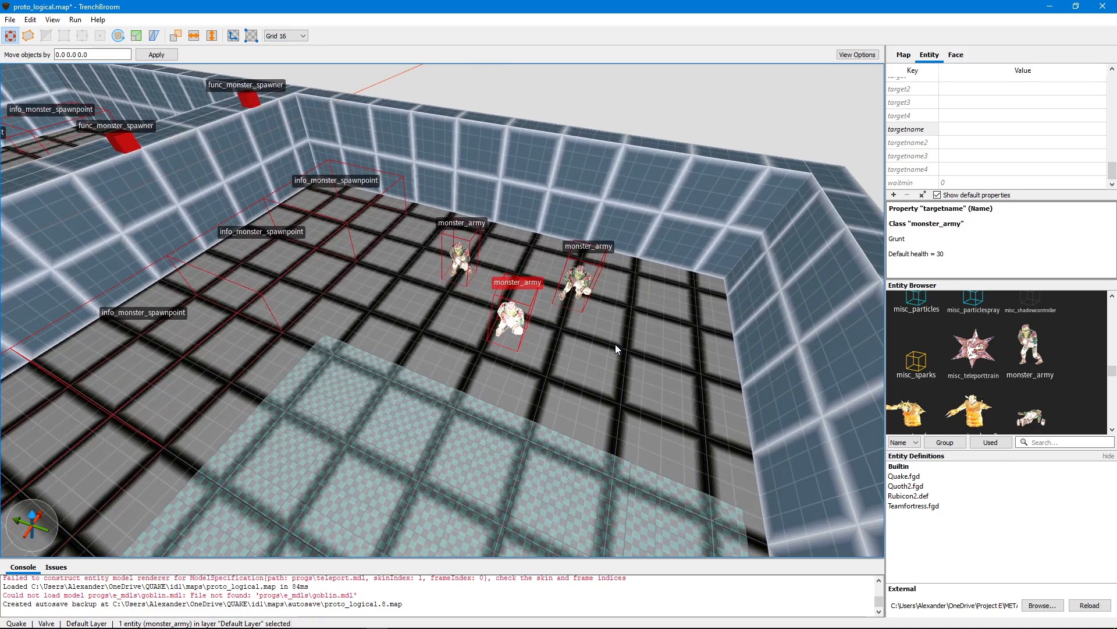
{"action": "scroll", "coordinate": [616, 344], "scroll_direction": "down", "scroll_amount": 3}
{"action": "scroll", "coordinate": [616, 344], "scroll_direction": "up", "scroll_amount": 5}
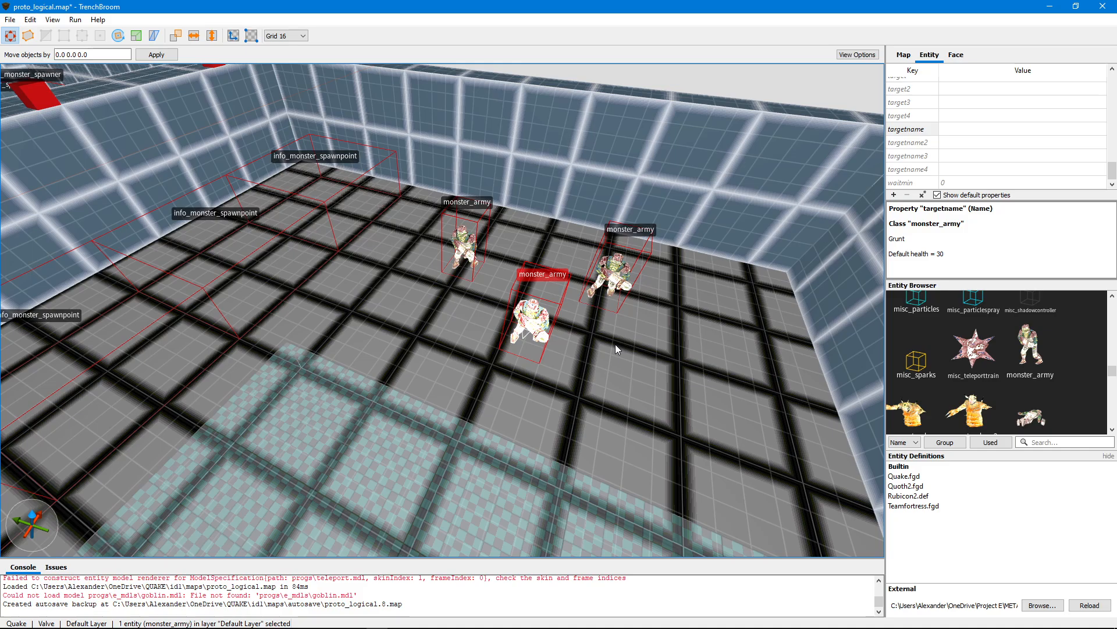
{"action": "scroll", "coordinate": [548, 330], "scroll_direction": "down", "scroll_amount": 5}
{"action": "scroll", "coordinate": [548, 330], "scroll_direction": "up", "scroll_amount": 8}
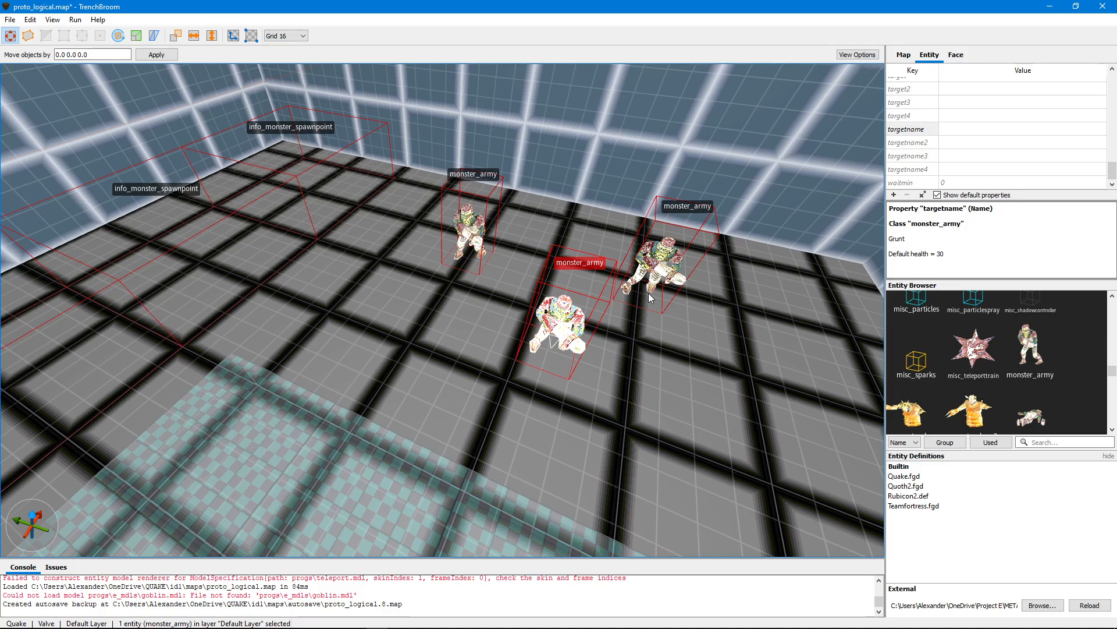
Examine how the group of three monster_army entities is arranged between the spawnpoints, the far walls and the trigger_monsterzone.
{"action": "scroll", "coordinate": [648, 292], "scroll_direction": "down", "scroll_amount": 5}
{"action": "scroll", "coordinate": [640, 300], "scroll_direction": "up", "scroll_amount": 6}
{"action": "scroll", "coordinate": [622, 310], "scroll_direction": "down", "scroll_amount": 5}
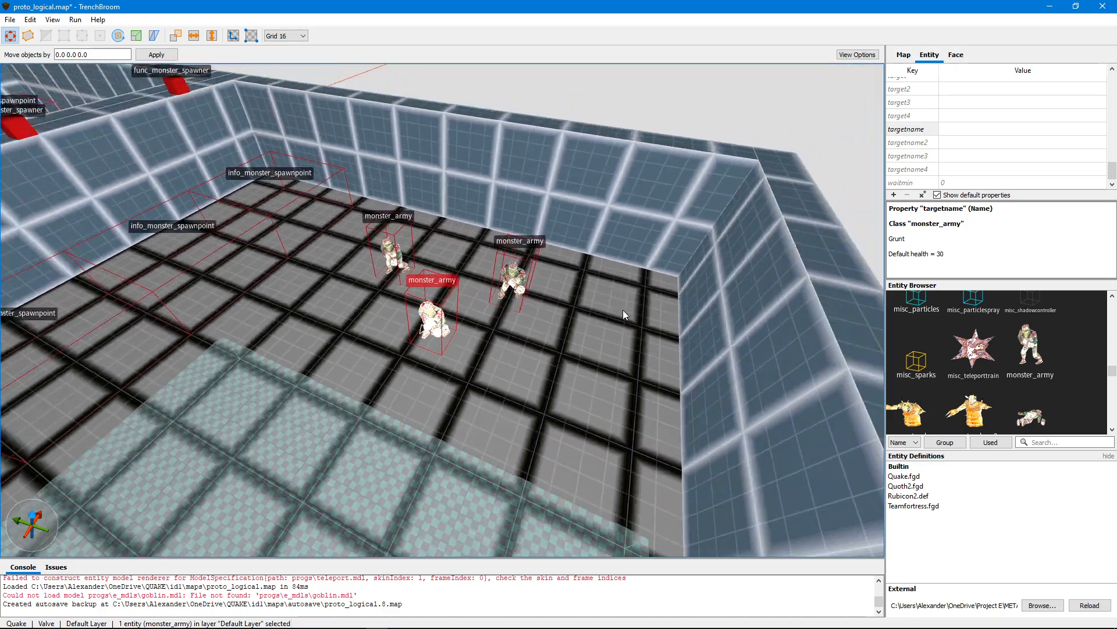
{"action": "scroll", "coordinate": [622, 310], "scroll_direction": "up", "scroll_amount": 4}
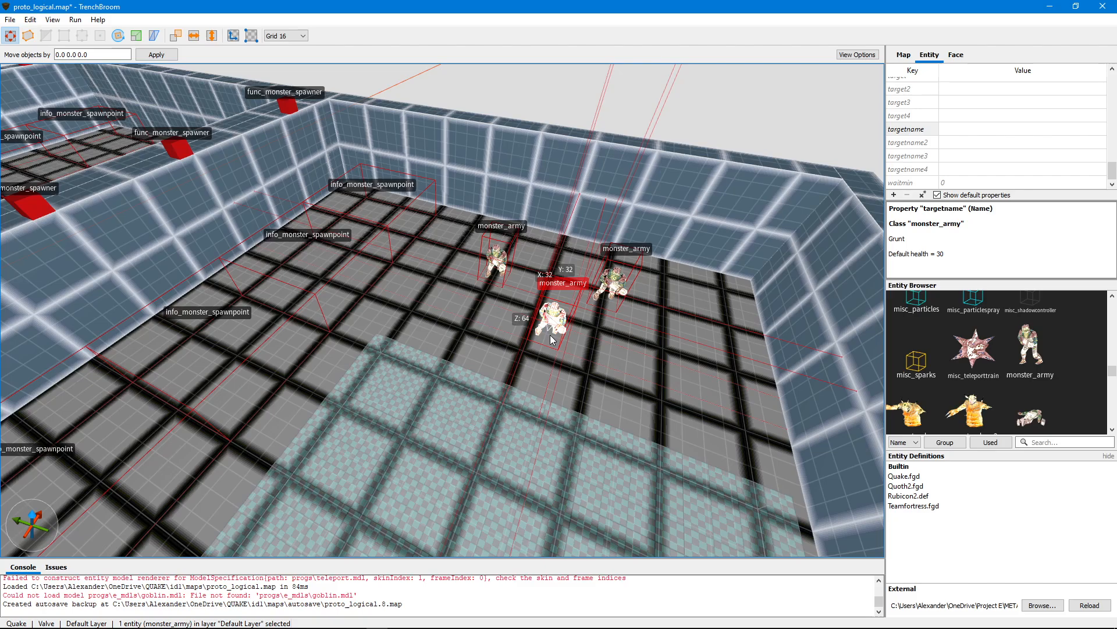
{"action": "scroll", "coordinate": [552, 340], "scroll_direction": "down", "scroll_amount": 5}
{"action": "scroll", "coordinate": [553, 340], "scroll_direction": "up", "scroll_amount": 3}
{"action": "scroll", "coordinate": [550, 334], "scroll_direction": "up", "scroll_amount": 3}
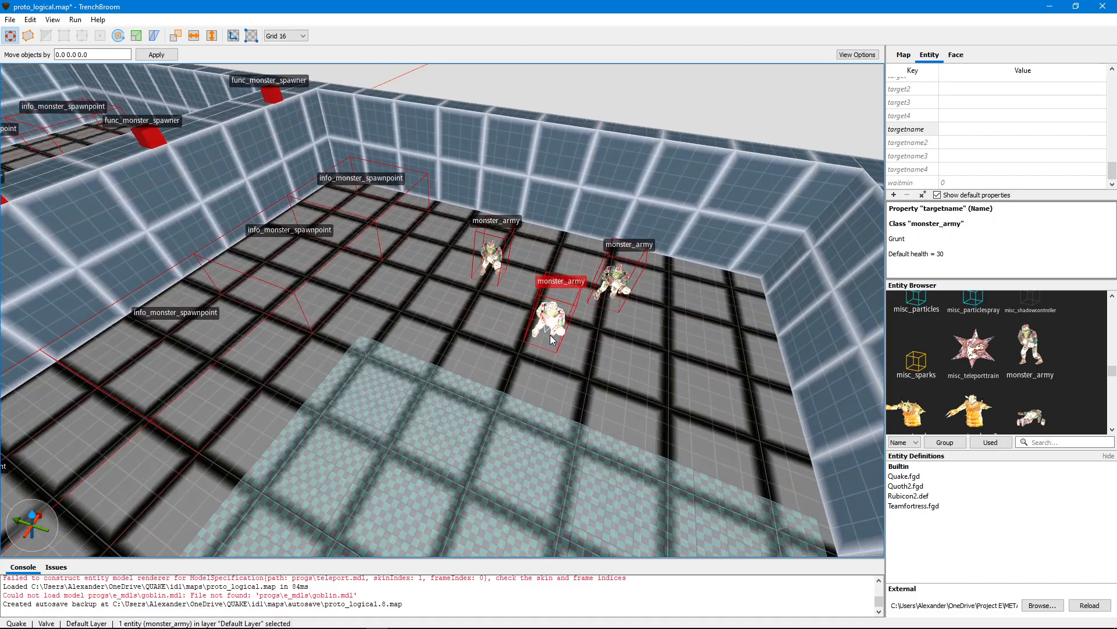
{"action": "right_click", "coordinate": [551, 334]}
{"action": "left_click", "coordinate": [577, 297]}
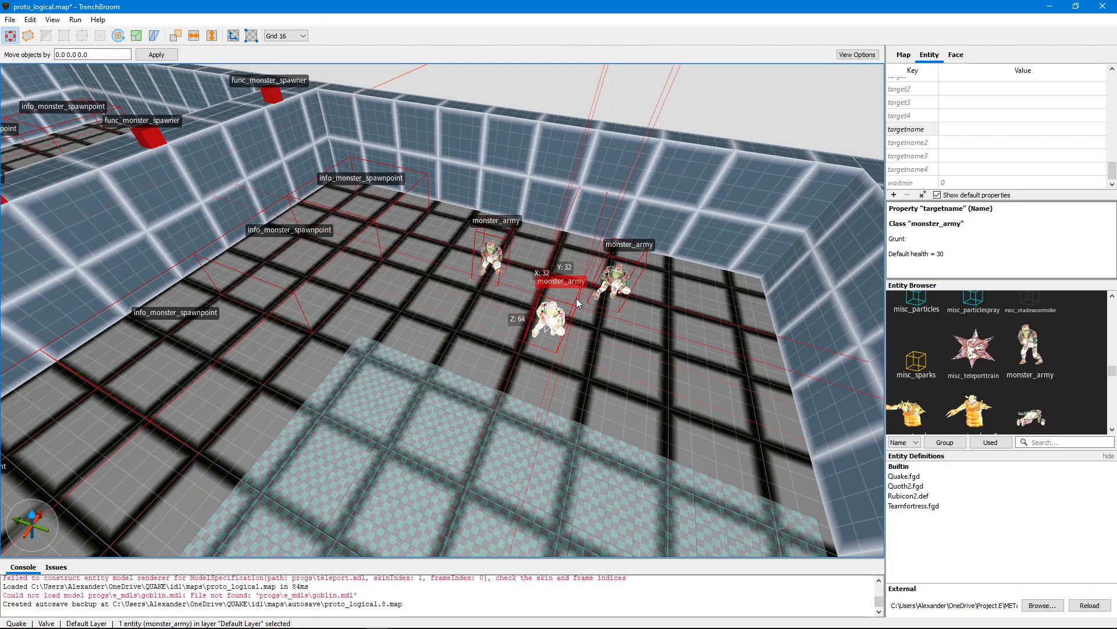
Compare the three monster_army entities' spacing up close and against the full room, its spawnpoints and the trigger_monsterzone.
{"action": "scroll", "coordinate": [577, 298], "scroll_direction": "down", "scroll_amount": 4}
{"action": "scroll", "coordinate": [576, 298], "scroll_direction": "up", "scroll_amount": 6}
{"action": "scroll", "coordinate": [576, 297], "scroll_direction": "down", "scroll_amount": 1}
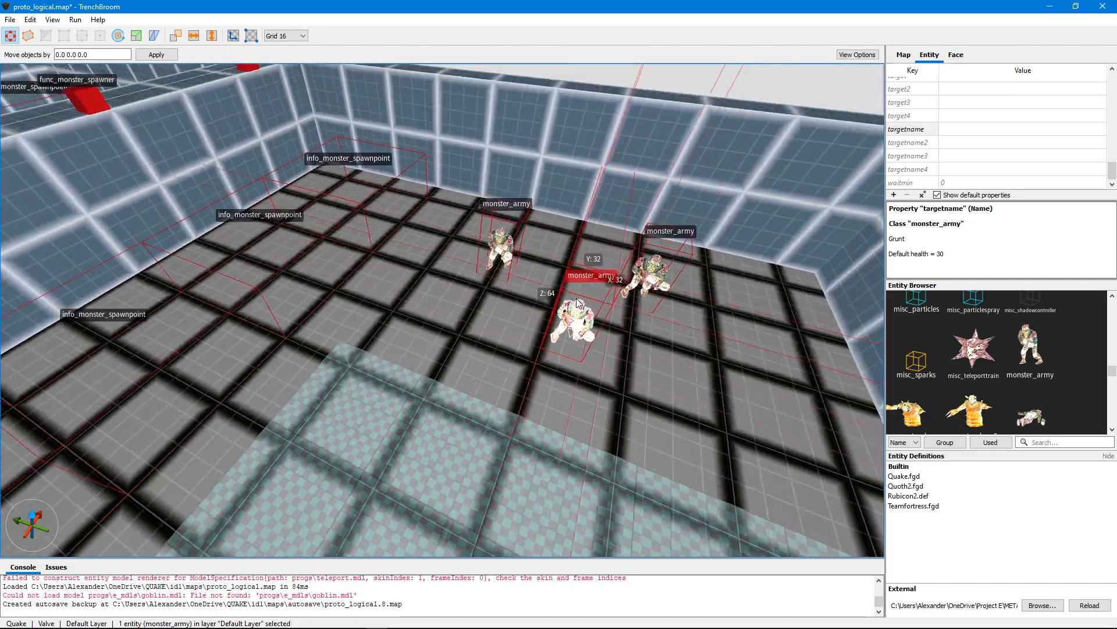
{"action": "scroll", "coordinate": [576, 299], "scroll_direction": "down", "scroll_amount": 5}
{"action": "scroll", "coordinate": [576, 300], "scroll_direction": "up", "scroll_amount": 3}
{"action": "scroll", "coordinate": [554, 314], "scroll_direction": "down", "scroll_amount": 2}
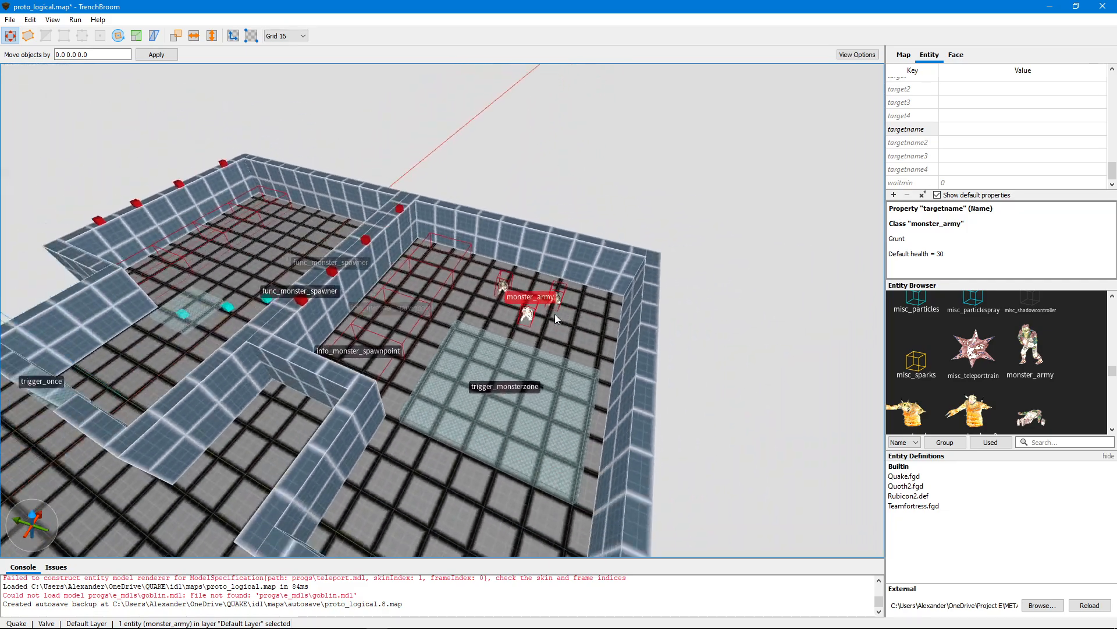
{"action": "scroll", "coordinate": [554, 314], "scroll_direction": "up", "scroll_amount": 4}
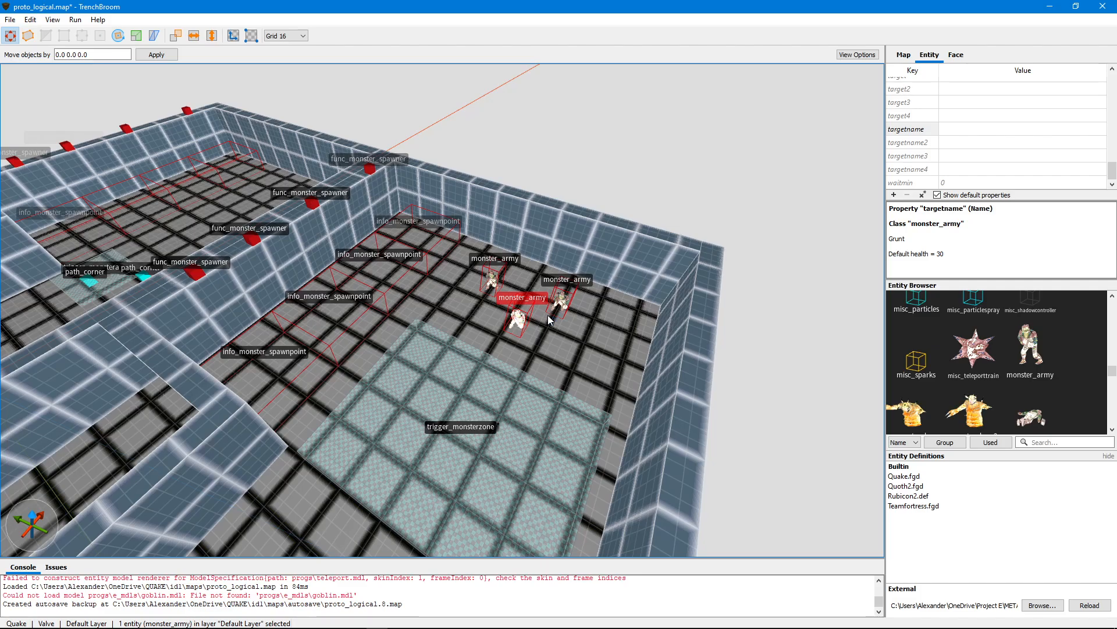
{"action": "scroll", "coordinate": [547, 315], "scroll_direction": "up", "scroll_amount": 4}
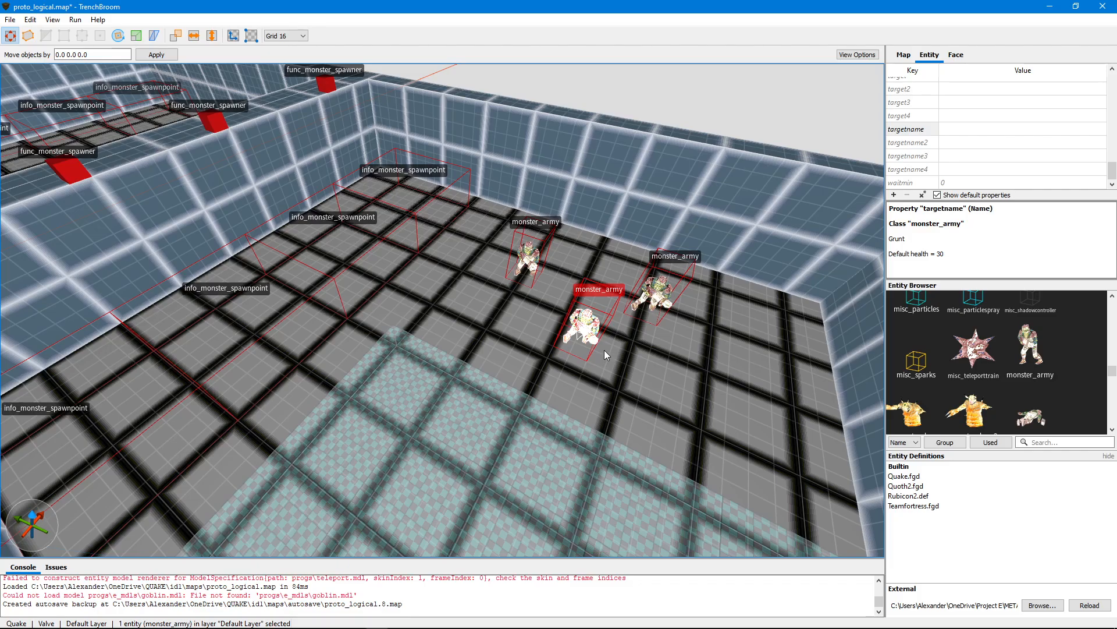
{"action": "scroll", "coordinate": [602, 351], "scroll_direction": "down", "scroll_amount": 4}
{"action": "scroll", "coordinate": [579, 357], "scroll_direction": "up", "scroll_amount": 5}
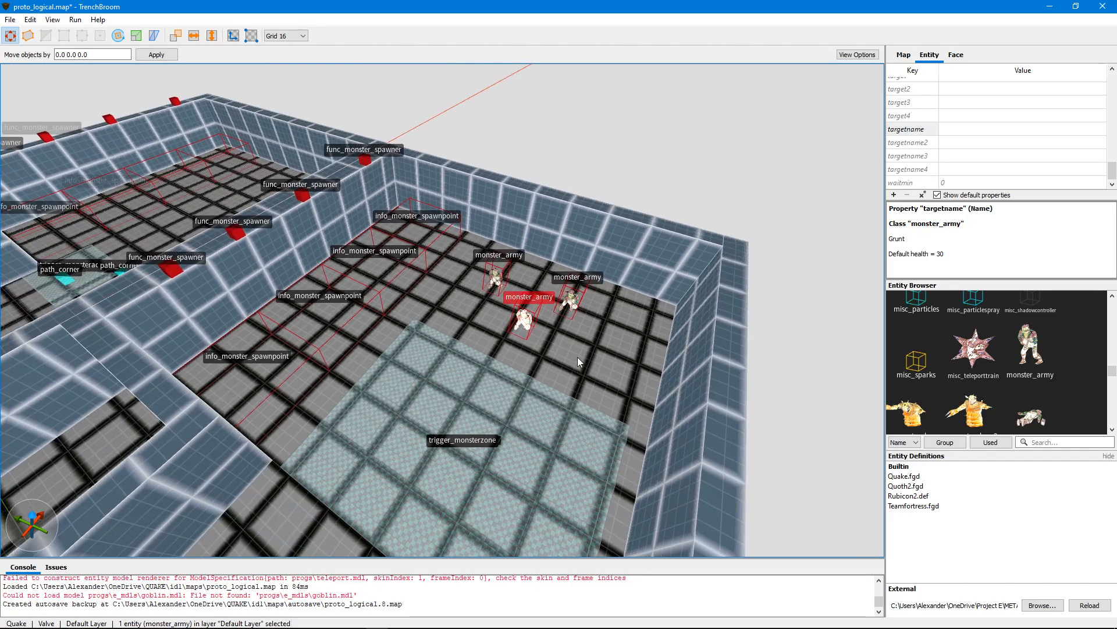
{"action": "scroll", "coordinate": [578, 356], "scroll_direction": "down", "scroll_amount": 6}
{"action": "scroll", "coordinate": [548, 347], "scroll_direction": "up", "scroll_amount": 2}
{"action": "scroll", "coordinate": [542, 350], "scroll_direction": "down", "scroll_amount": 2}
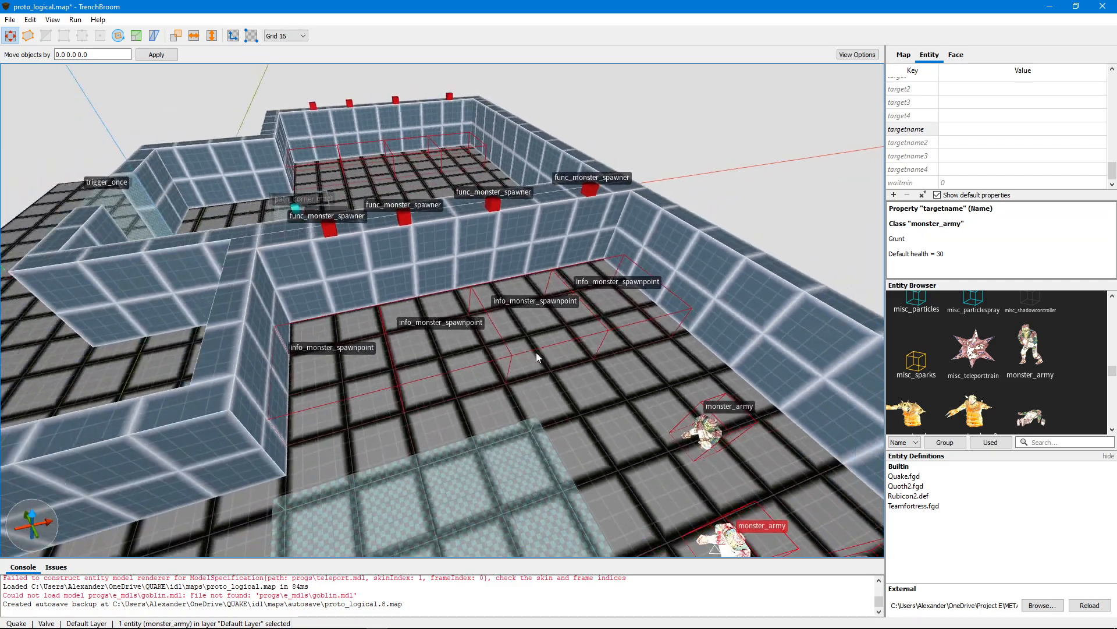
Inspect the links of a func_monster_spawner on the dividing wall and its targeted info_monster_spawnpoint toward the trigger_monsterzone.
{"action": "scroll", "coordinate": [541, 351], "scroll_direction": "up", "scroll_amount": 4}
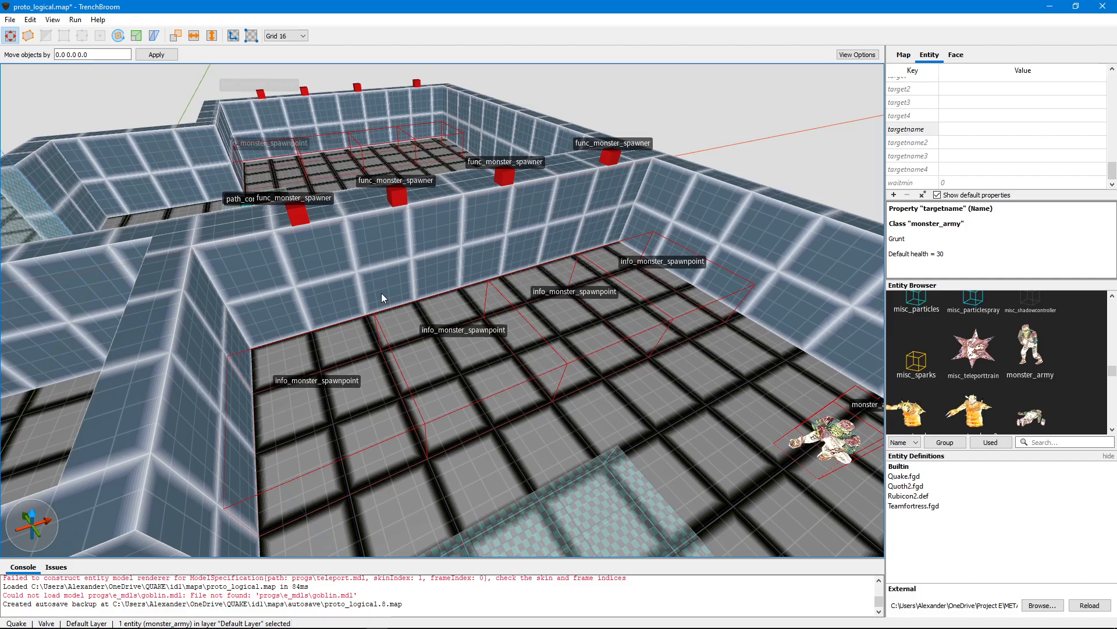
{"action": "left_click", "coordinate": [407, 201]}
{"action": "scroll", "coordinate": [407, 201], "scroll_direction": "down", "scroll_amount": 3}
{"action": "scroll", "coordinate": [436, 273], "scroll_direction": "up", "scroll_amount": 2}
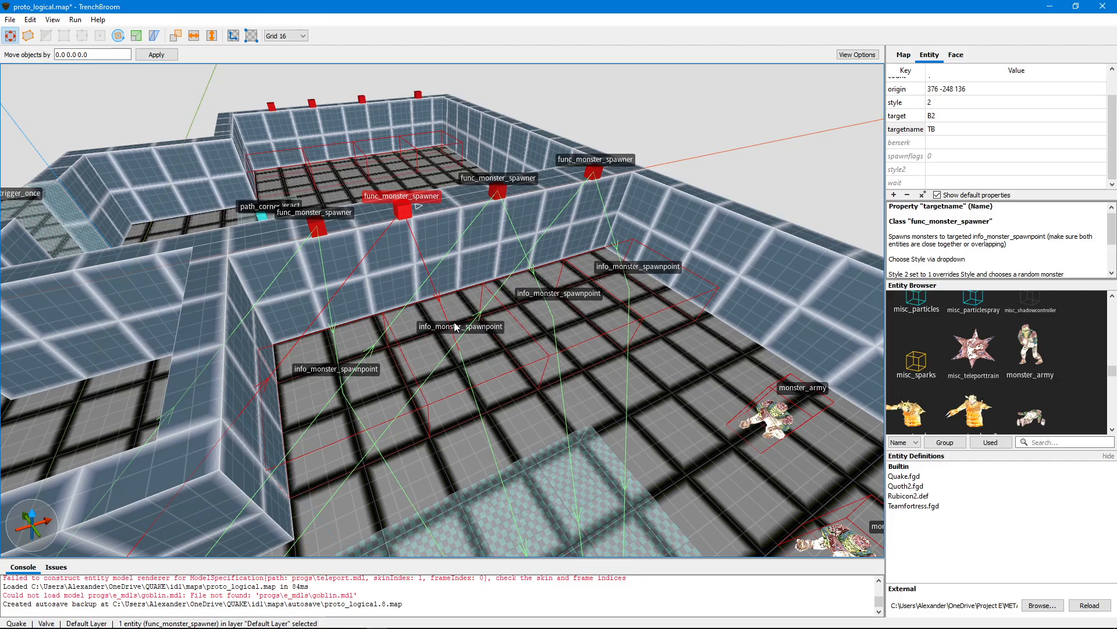
{"action": "left_click", "coordinate": [506, 369]}
{"action": "scroll", "coordinate": [507, 373], "scroll_direction": "down", "scroll_amount": 3}
{"action": "right_click_drag", "start_coordinate": [506, 373], "coordinate": [508, 402]}
{"action": "scroll", "coordinate": [508, 403], "scroll_direction": "up", "scroll_amount": 4}
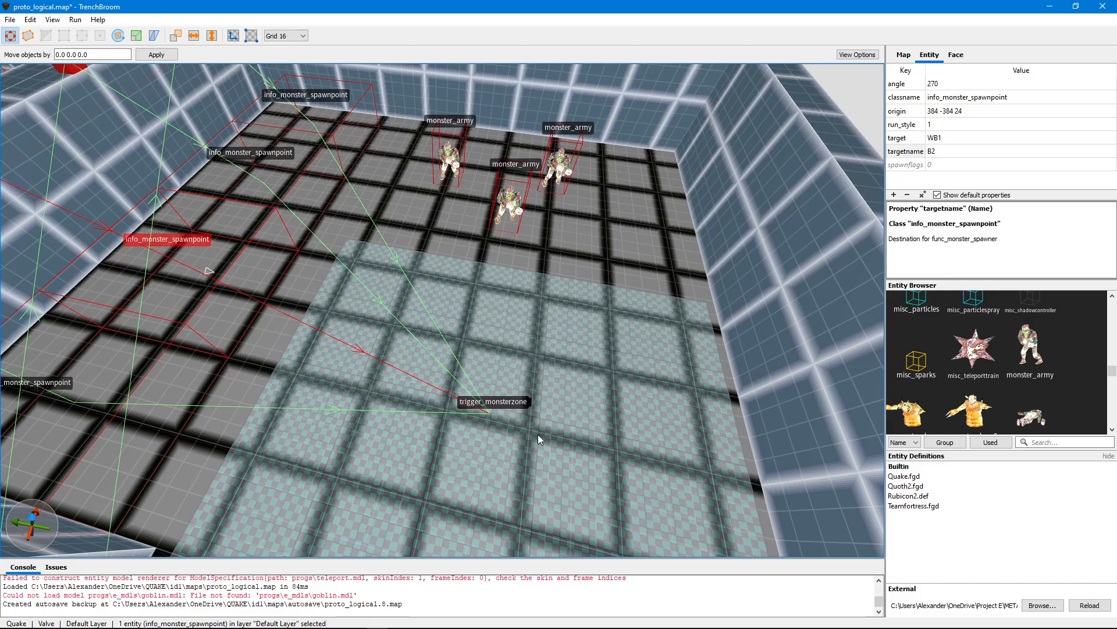
Select the trigger_monsterzone, clear the selection and examine its area in front of the monster_army group.
{"action": "left_click", "coordinate": [505, 447]}
{"action": "key", "text": "Escape"}
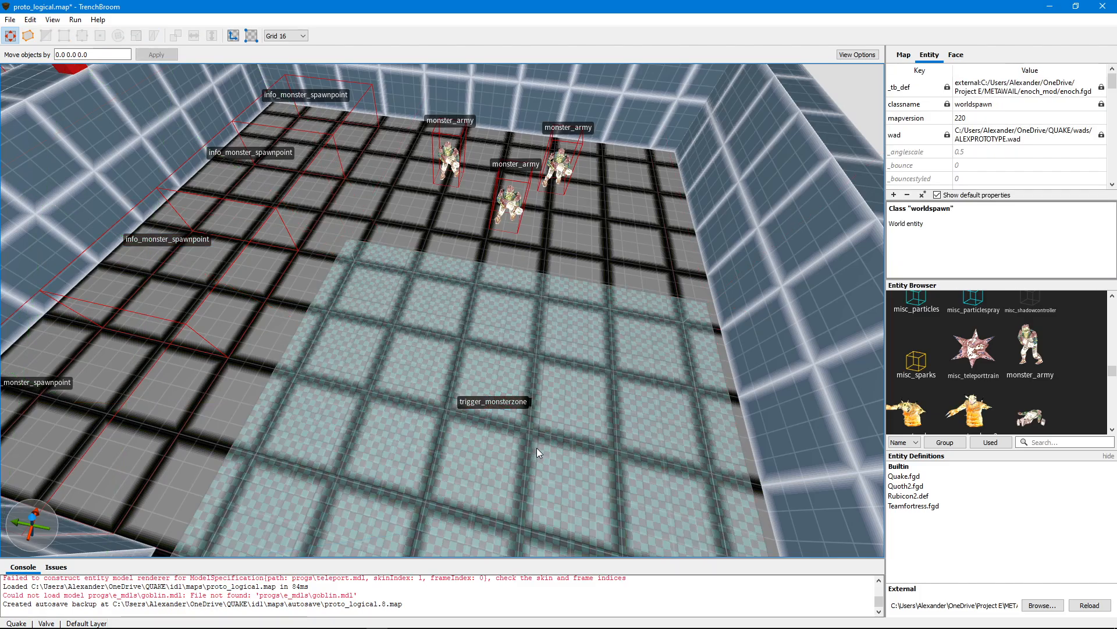
{"action": "scroll", "coordinate": [537, 448], "scroll_direction": "down", "scroll_amount": 4}
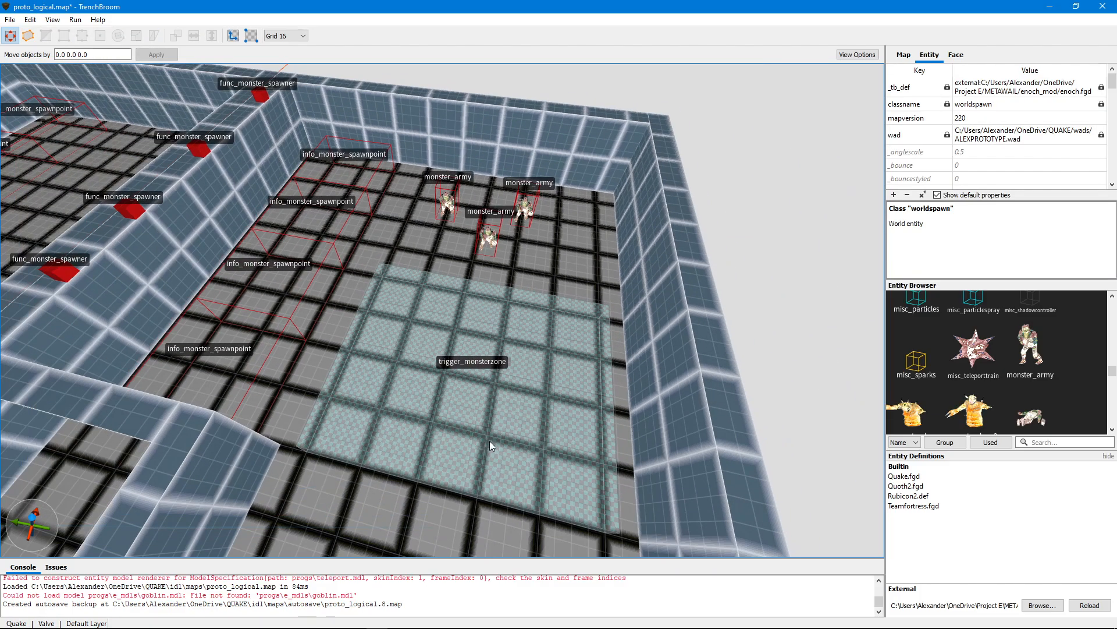
{"action": "right_click_drag", "start_coordinate": [490, 440], "coordinate": [468, 411]}
{"action": "scroll", "coordinate": [412, 421], "scroll_direction": "down", "scroll_amount": 5}
{"action": "scroll", "coordinate": [432, 431], "scroll_direction": "up", "scroll_amount": 6}
{"action": "scroll", "coordinate": [435, 433], "scroll_direction": "down", "scroll_amount": 4}
{"action": "key", "text": "w"}
{"action": "key", "text": "s"}
{"action": "key", "text": "d"}
{"action": "key", "text": "w"}
{"action": "left_click", "coordinate": [476, 409]}
{"action": "key", "text": "Escape"}
View both rooms, inspect the links of the path_corner second from the dividing wall, and clear the selection.
{"action": "key", "text": "s"}
{"action": "key", "text": "a"}
{"action": "key", "text": "w"}
{"action": "key", "text": "s"}
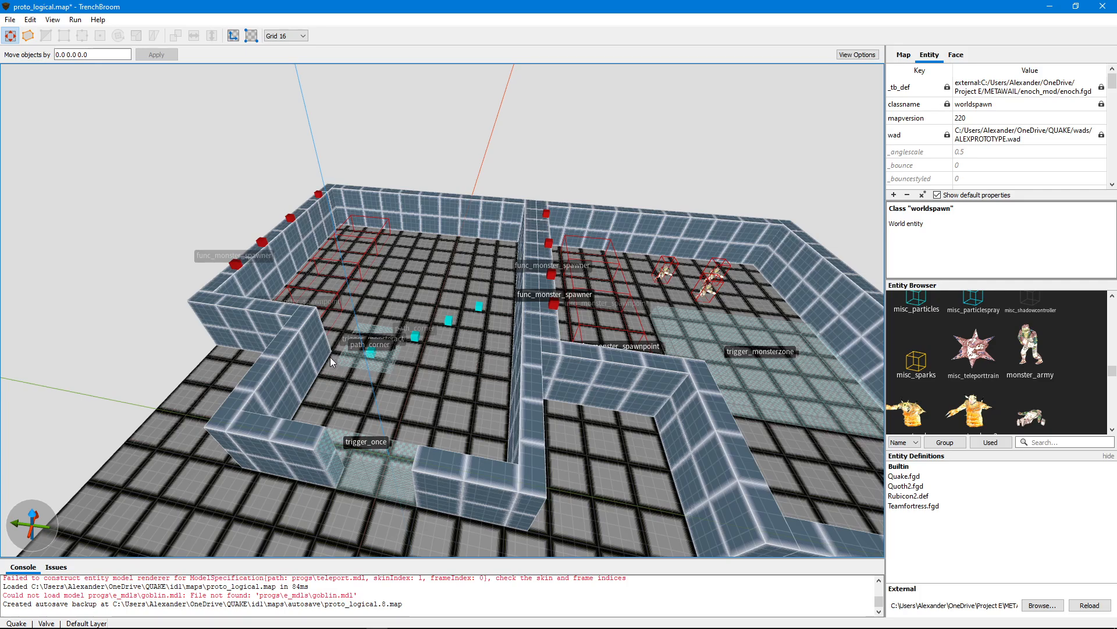
{"action": "key", "text": "d"}
{"action": "mouse_move", "coordinate": [399, 358]}
{"action": "right_mouse_down"}
{"action": "mouse_move", "coordinate": [324, 368]}
{"action": "mouse_move", "coordinate": [364, 361]}
{"action": "mouse_move", "coordinate": [401, 373]}
{"action": "mouse_move", "coordinate": [403, 357]}
{"action": "right_mouse_up"}
{"action": "key", "text": "w"}
{"action": "key", "text": "s"}
{"action": "key", "text": "w"}
{"action": "key", "text": "s"}
{"action": "key", "text": "a"}
{"action": "key", "text": "w"}
{"action": "left_click", "coordinate": [487, 275]}
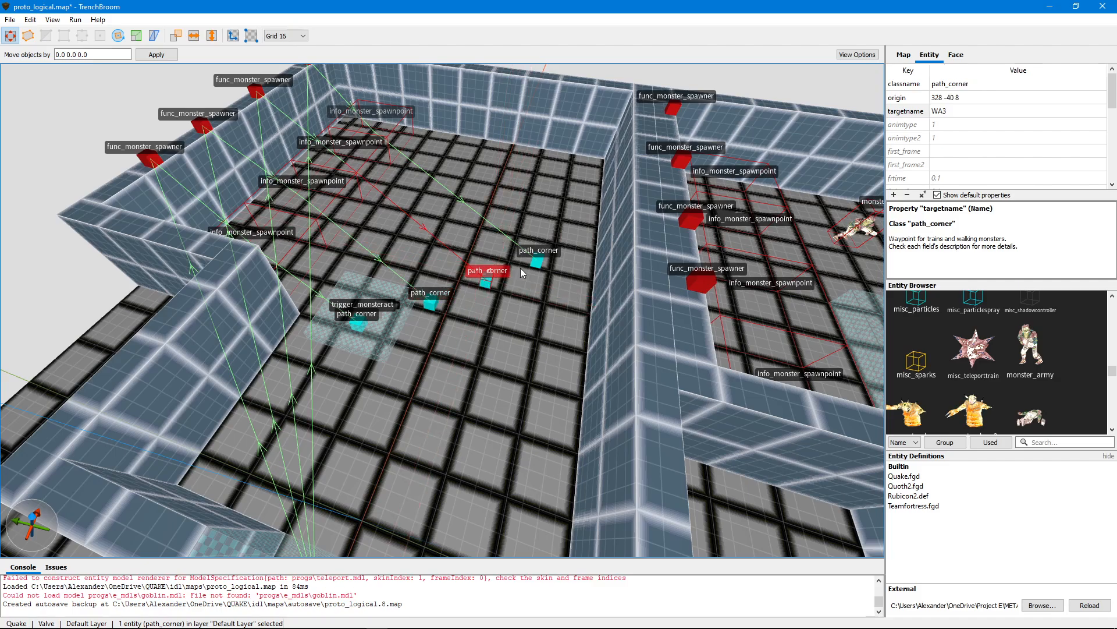
{"action": "key", "text": "Escape"}
{"action": "key", "text": "s"}
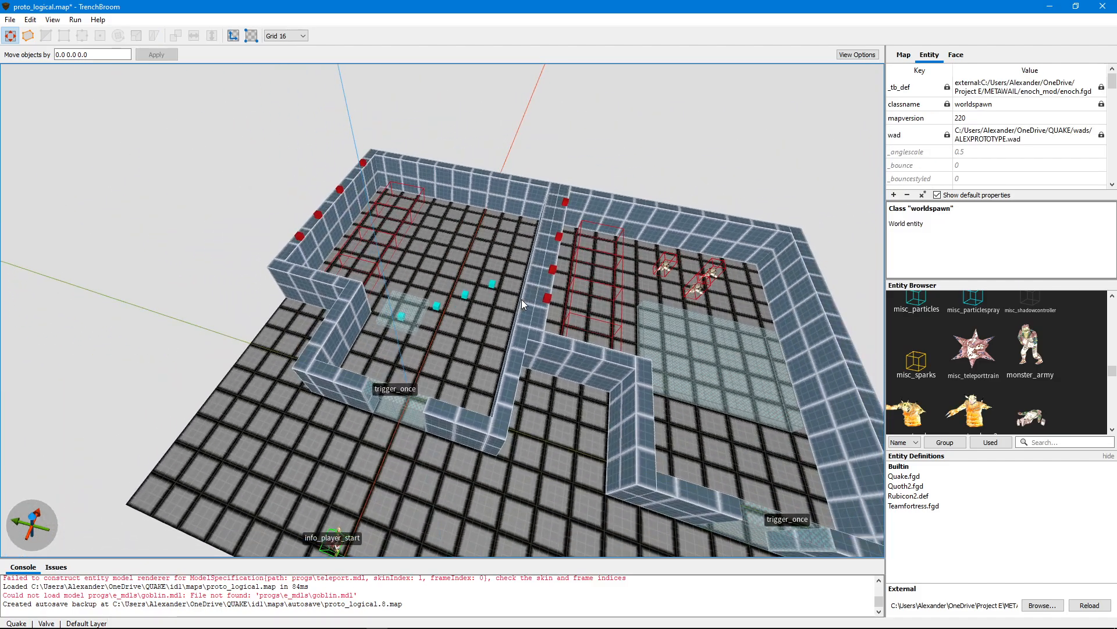
Examine the spacing of the path_corner row and the trigger_monsteract around its outermost path_corner, leaving nothing selected.
{"action": "key", "text": "w"}
{"action": "right_click_drag", "start_coordinate": [520, 309], "coordinate": [522, 306]}
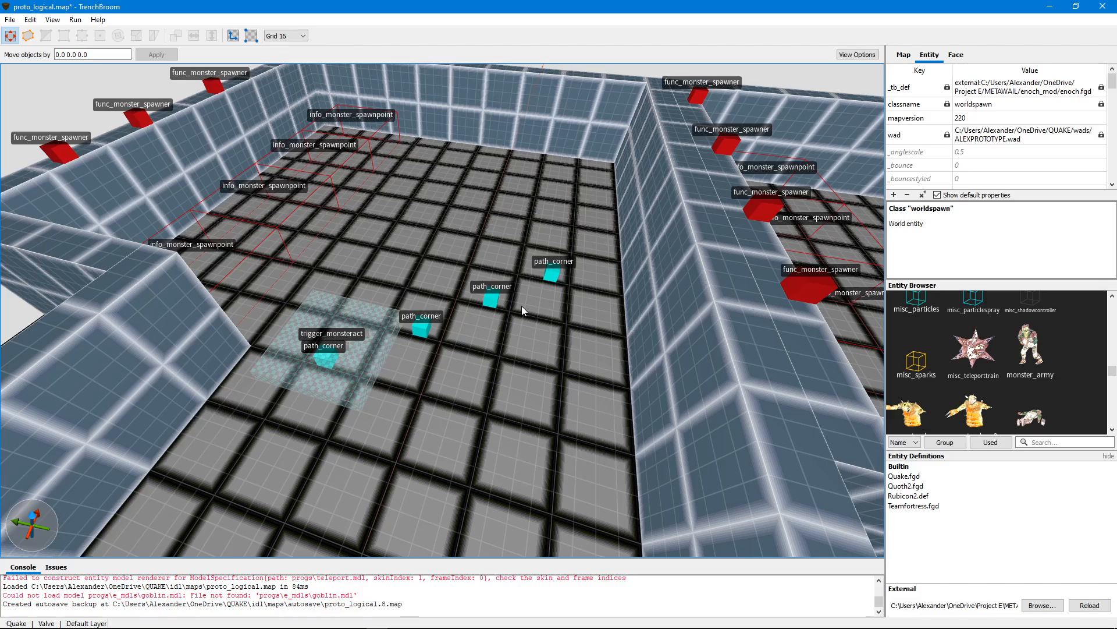
{"action": "scroll", "coordinate": [507, 303], "scroll_direction": "up", "scroll_amount": 3}
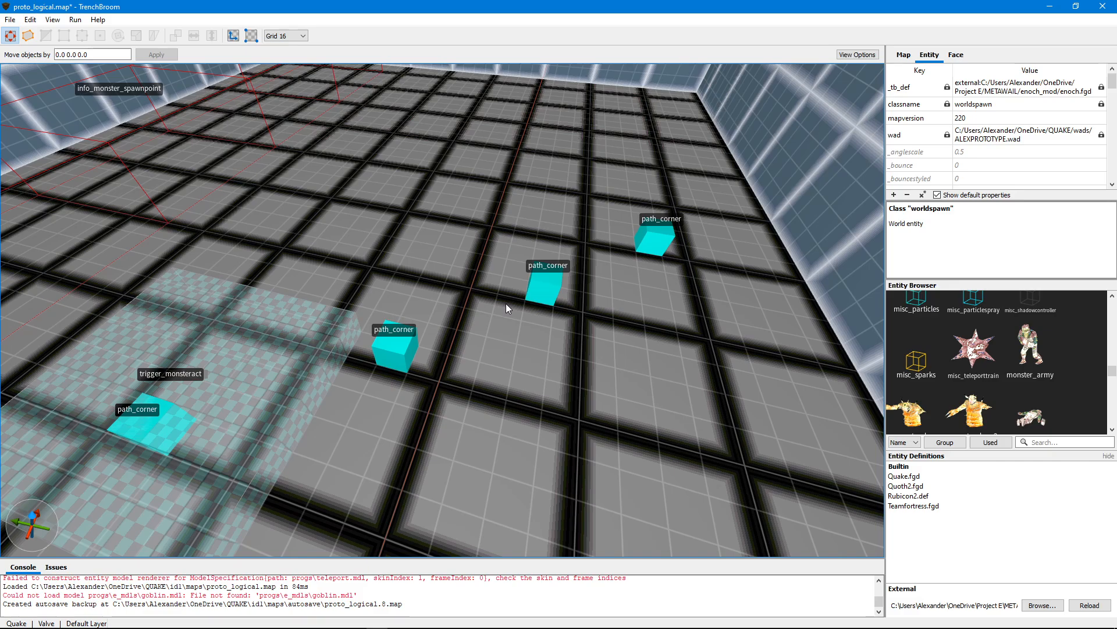
{"action": "scroll", "coordinate": [495, 313], "scroll_direction": "down", "scroll_amount": 6}
{"action": "scroll", "coordinate": [492, 315], "scroll_direction": "up", "scroll_amount": 5}
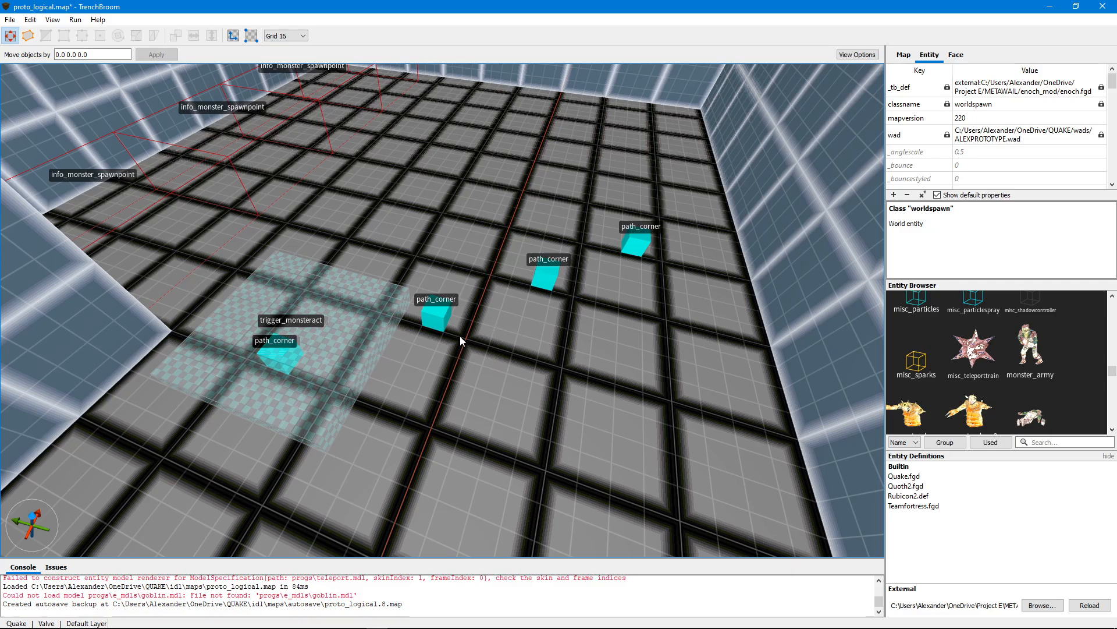
{"action": "key", "text": "a"}
{"action": "key", "text": "d"}
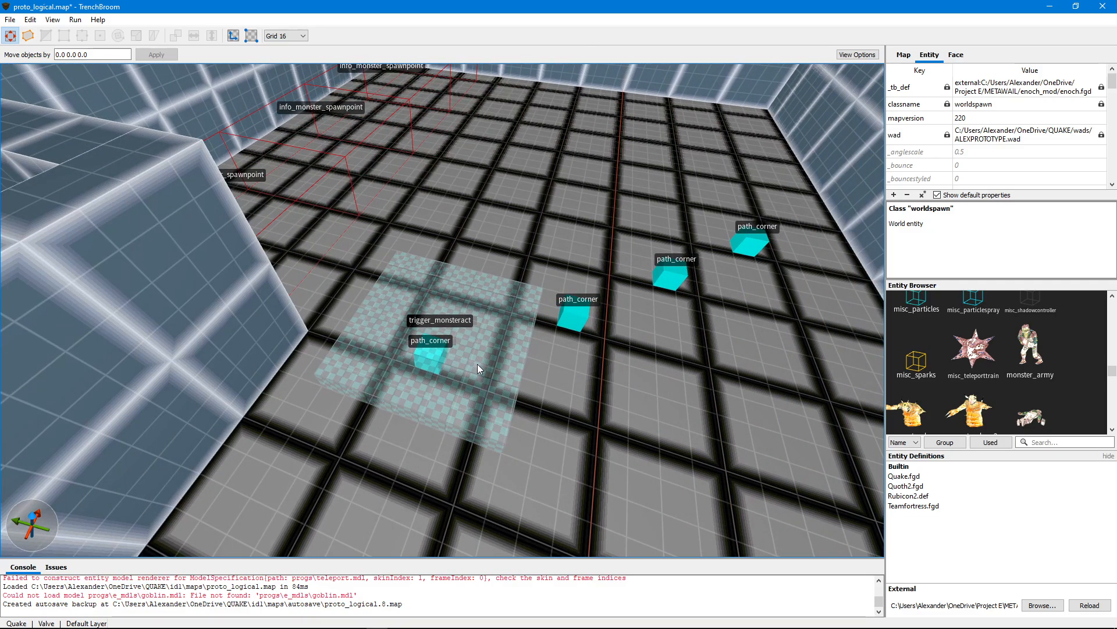
{"action": "left_click", "coordinate": [479, 391]}
{"action": "key", "text": "Escape"}
Return to the neighbouring room and examine the trigger_monsterzone in front of the three monster_army entities.
{"action": "scroll", "coordinate": [526, 360], "scroll_direction": "down", "scroll_amount": 6}
{"action": "key", "text": "d"}
{"action": "right_click_drag", "start_coordinate": [525, 358], "coordinate": [483, 352]}
{"action": "scroll", "coordinate": [535, 363], "scroll_direction": "up", "scroll_amount": 4}
{"action": "key", "text": "d"}
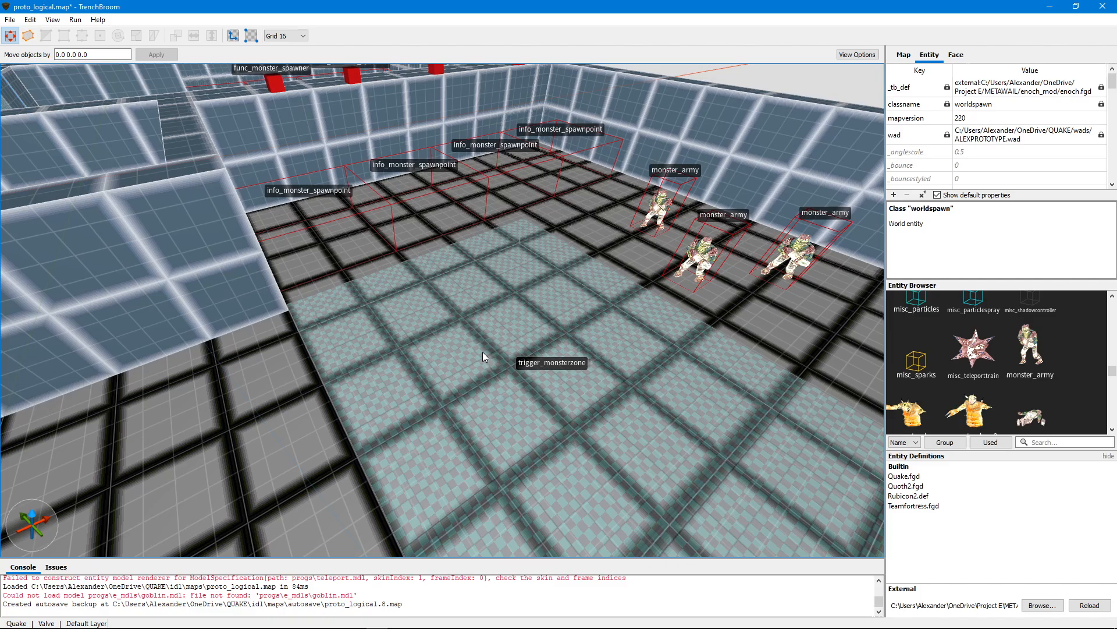
{"action": "scroll", "coordinate": [483, 352], "scroll_direction": "down", "scroll_amount": 6}
{"action": "scroll", "coordinate": [489, 352], "scroll_direction": "up", "scroll_amount": 5}
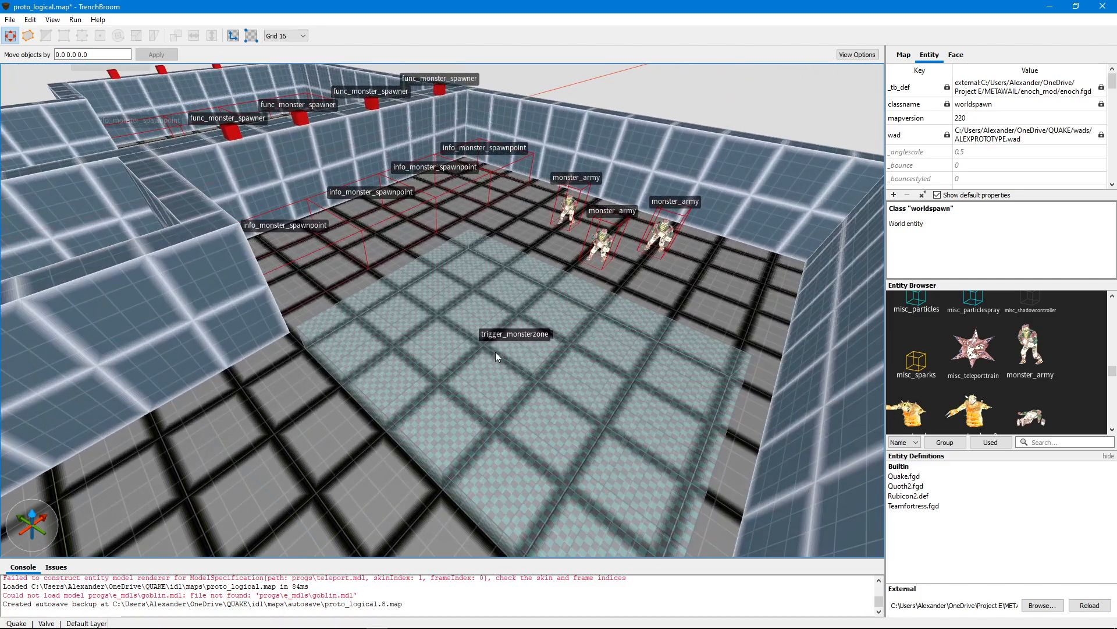
Undo a trial move of one monster_army and move the one nearest the trigger_monsterzone into the middle of that zone.
{"action": "mouse_move", "coordinate": [574, 230]}
{"action": "left_mouse_down"}
{"action": "mouse_move", "coordinate": [365, 226]}
{"action": "mouse_move", "coordinate": [568, 258]}
{"action": "left_mouse_up"}
{"action": "key", "text": "ctrl+z"}
{"action": "left_click", "coordinate": [603, 251]}
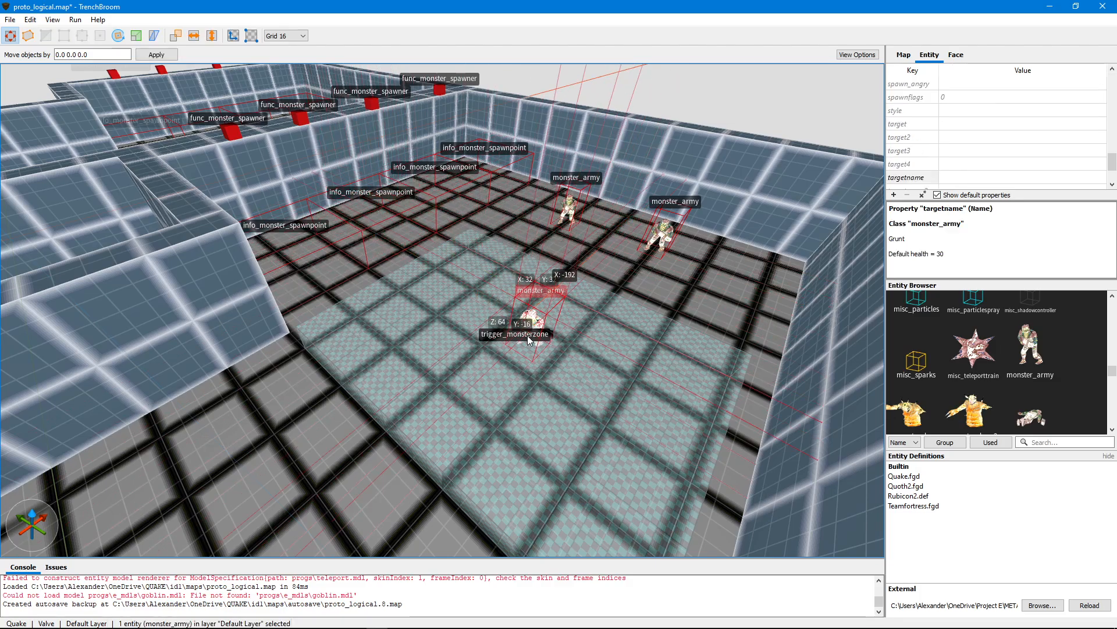
{"action": "left_click_drag", "start_coordinate": [488, 358], "coordinate": [504, 354]}
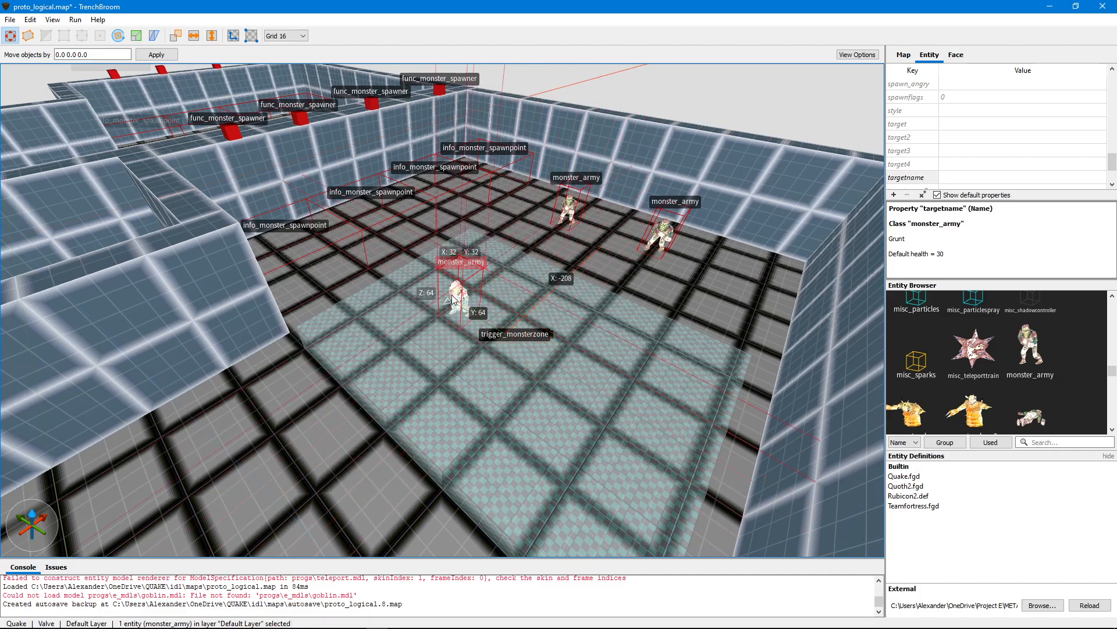
{"action": "left_click_drag", "start_coordinate": [453, 300], "coordinate": [534, 364]}
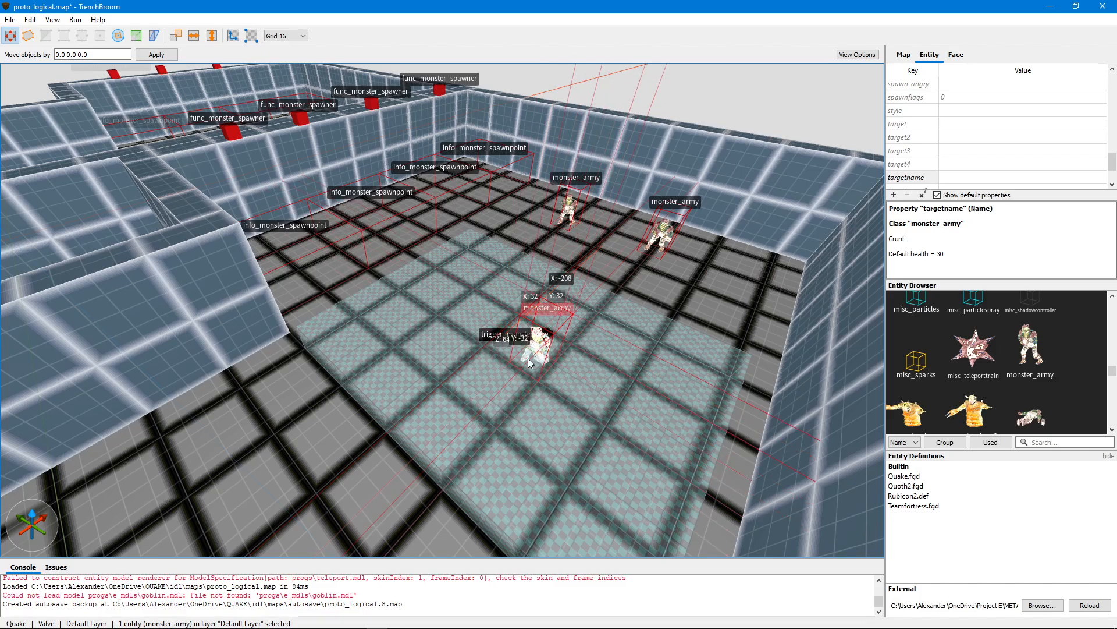
Move the selected monster_army to the edge of the trigger_monsterzone that faces the trigger_once entrance.
{"action": "scroll", "coordinate": [406, 441], "scroll_direction": "down", "scroll_amount": 5}
{"action": "mouse_move", "coordinate": [406, 441]}
{"action": "right_mouse_down"}
{"action": "mouse_move", "coordinate": [368, 449]}
{"action": "mouse_move", "coordinate": [409, 448]}
{"action": "mouse_move", "coordinate": [408, 419]}
{"action": "mouse_move", "coordinate": [383, 459]}
{"action": "mouse_move", "coordinate": [399, 449]}
{"action": "right_mouse_up"}
{"action": "scroll", "coordinate": [408, 420], "scroll_direction": "up", "scroll_amount": 5}
{"action": "key", "text": "w"}
{"action": "key", "text": "s"}
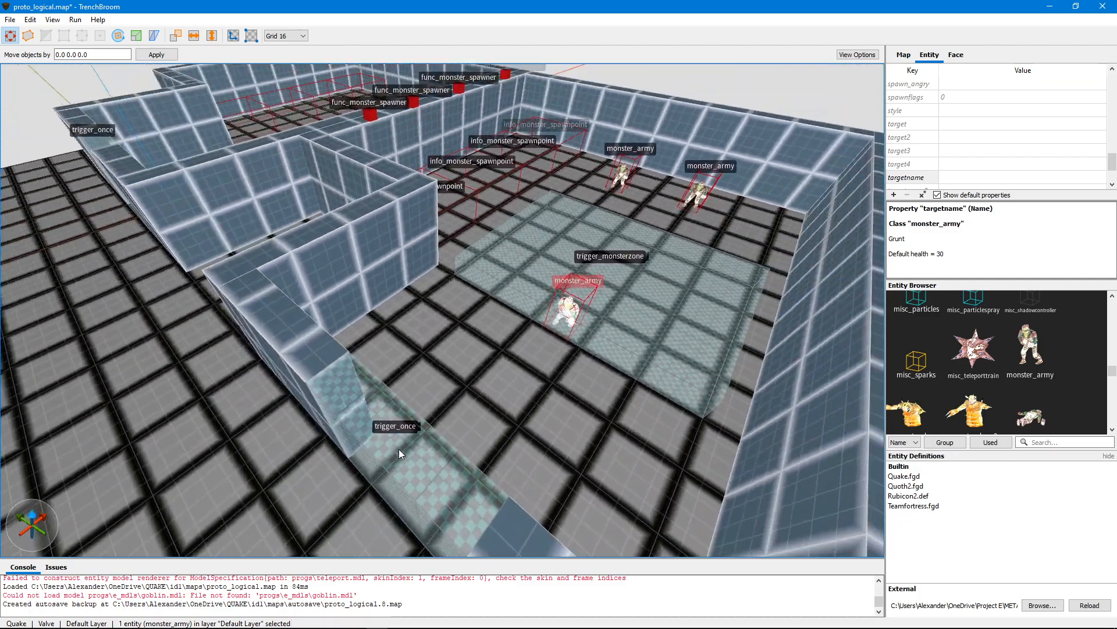
{"action": "key", "text": "d"}
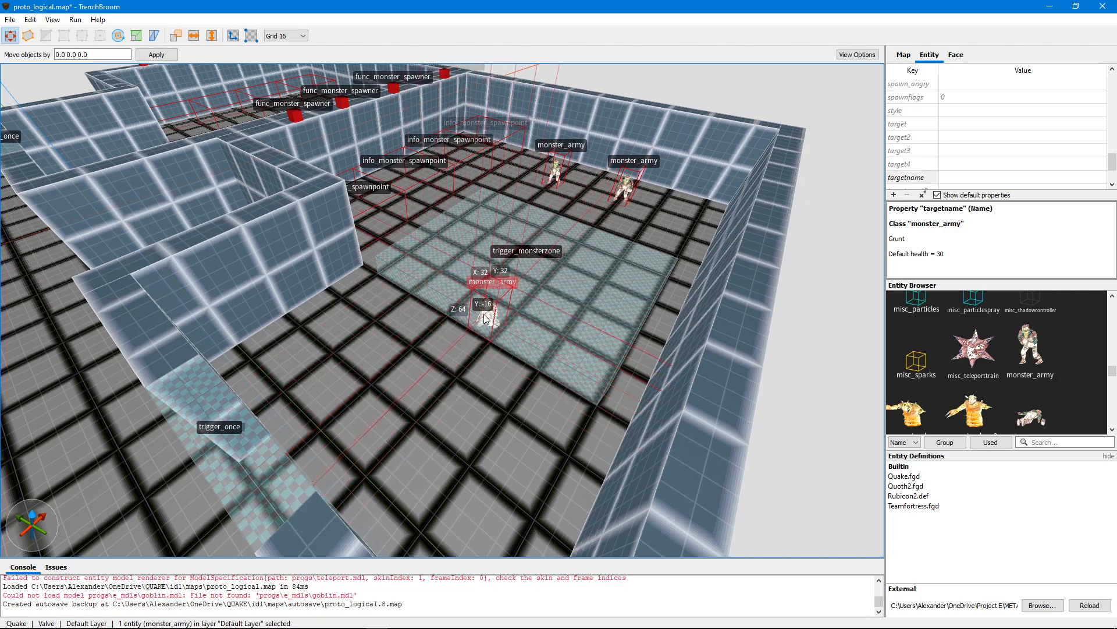
{"action": "scroll", "coordinate": [553, 380], "scroll_direction": "down", "scroll_amount": 5}
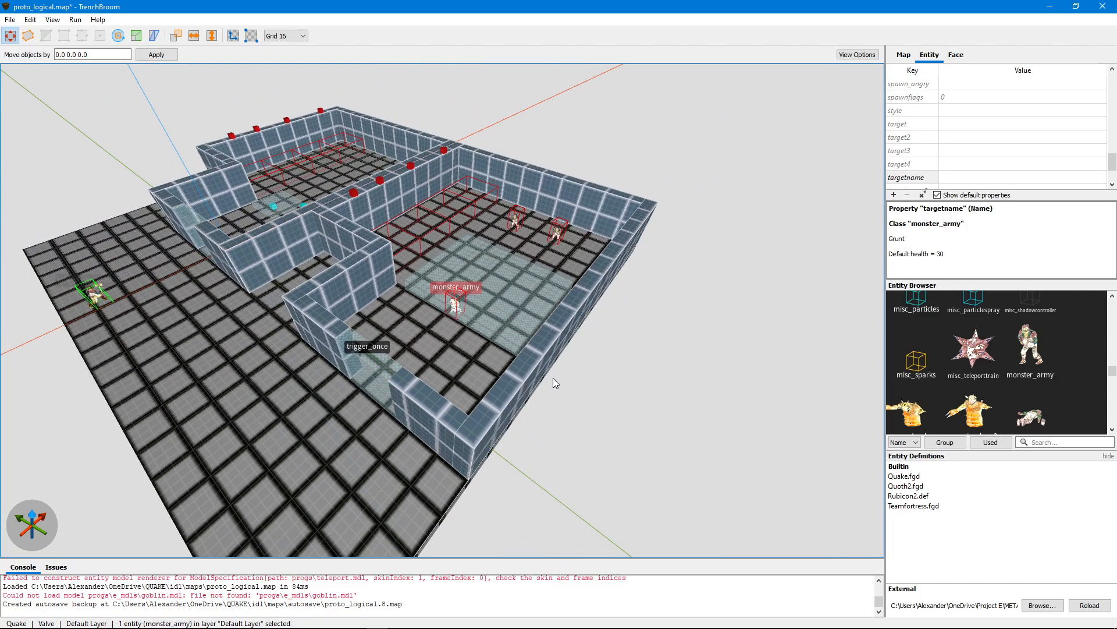
{"action": "scroll", "coordinate": [548, 377], "scroll_direction": "up", "scroll_amount": 7}
{"action": "key", "text": "s"}
{"action": "right_click_drag", "start_coordinate": [488, 375], "coordinate": [687, 350]}
{"action": "key", "text": "a"}
{"action": "key", "text": "w"}
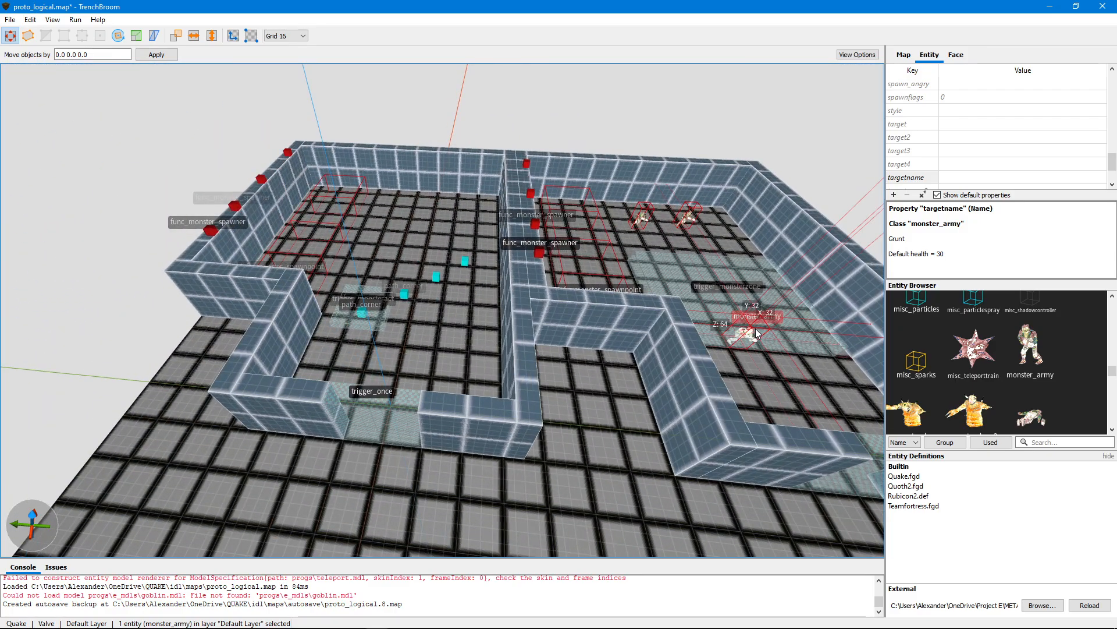
Move the monster_army into the path_corner room, beside the path_corner inside the trigger_monsteract.
{"action": "key", "text": "w"}
{"action": "mouse_move", "coordinate": [379, 327]}
{"action": "right_mouse_down"}
{"action": "mouse_move", "coordinate": [395, 338]}
{"action": "mouse_move", "coordinate": [362, 336]}
{"action": "right_mouse_up"}
{"action": "key", "text": "s"}
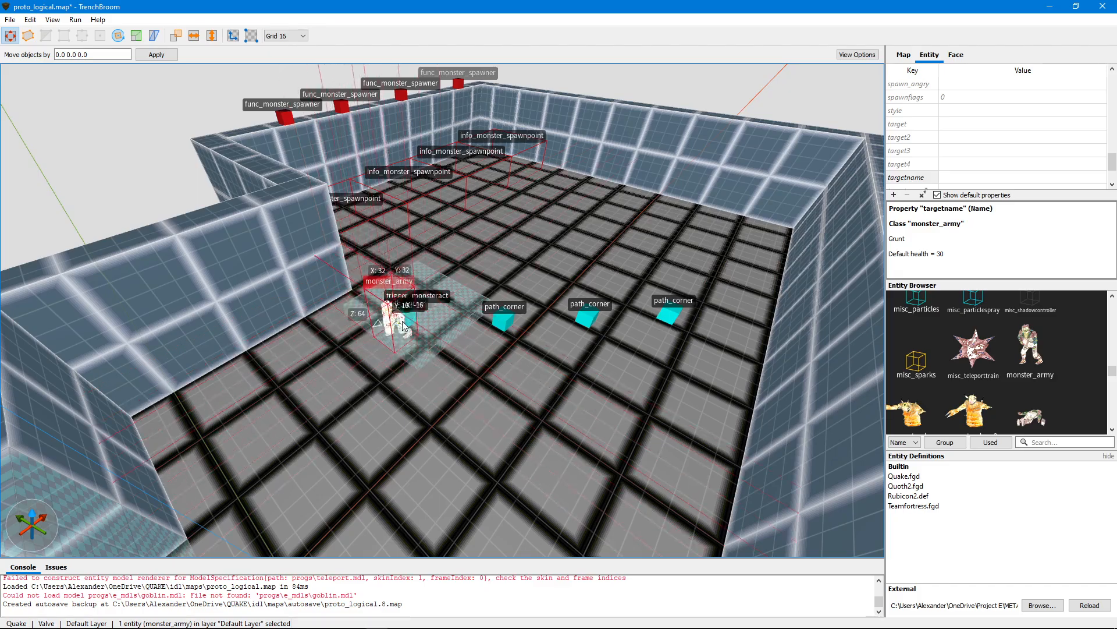
{"action": "key", "text": "s"}
{"action": "right_click_drag", "start_coordinate": [412, 375], "coordinate": [491, 322]}
{"action": "key", "text": "w"}
{"action": "key", "text": "d"}
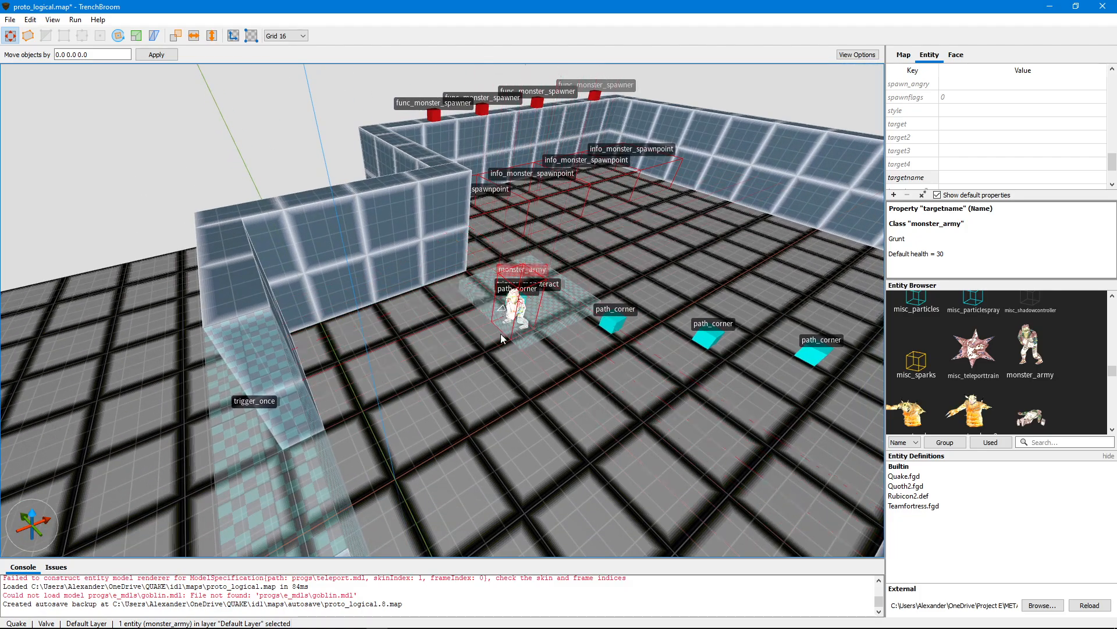
Delete the trigger_monsteract brush around the outermost path_corner and select the monster_army standing there.
{"action": "scroll", "coordinate": [500, 343], "scroll_direction": "down", "scroll_amount": 8}
{"action": "scroll", "coordinate": [500, 346], "scroll_direction": "up", "scroll_amount": 7}
{"action": "left_click", "coordinate": [540, 310]}
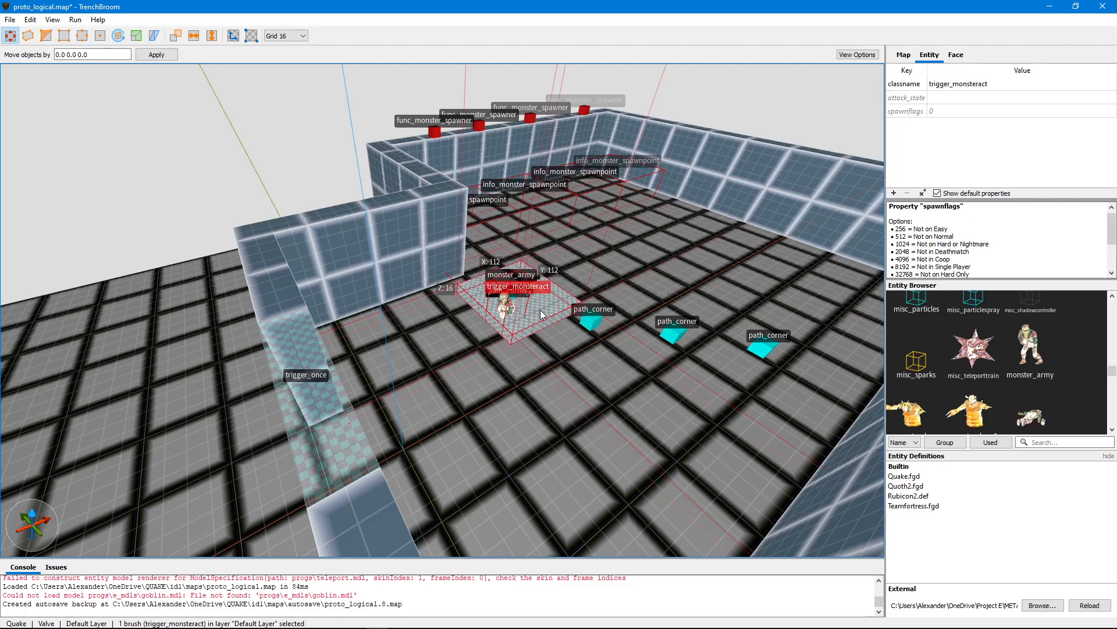
{"action": "key", "text": "Delete"}
{"action": "left_click", "coordinate": [508, 313]}
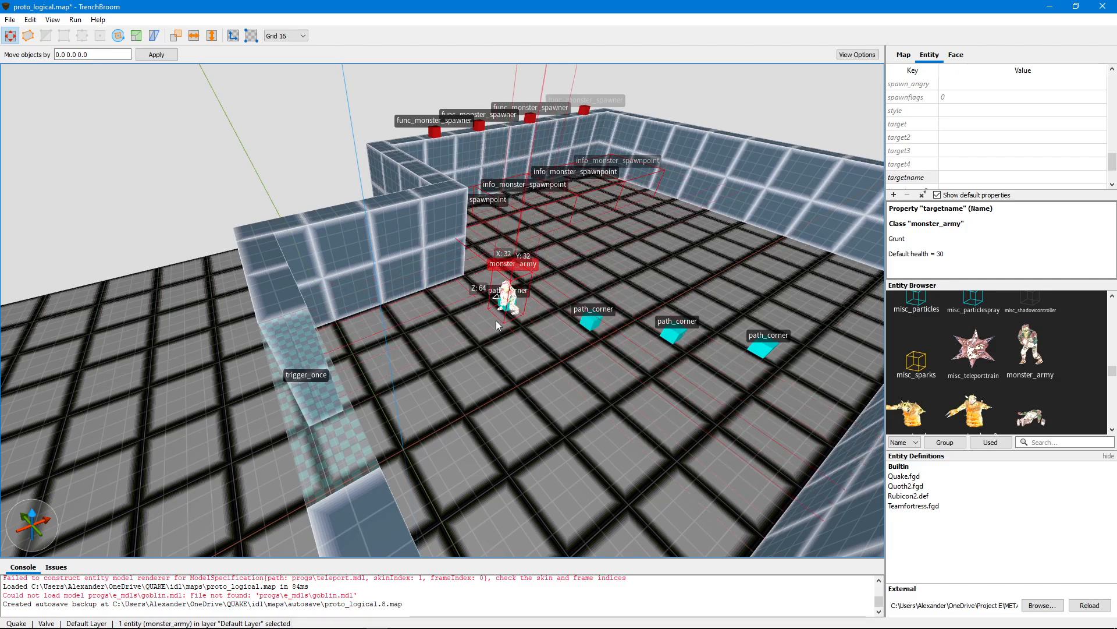
Move the selected monster_army out of the room onto the floor beside the info_player_start.
{"action": "right_click_drag", "start_coordinate": [496, 321], "coordinate": [476, 345]}
{"action": "key", "text": "a"}
{"action": "key", "text": "s"}
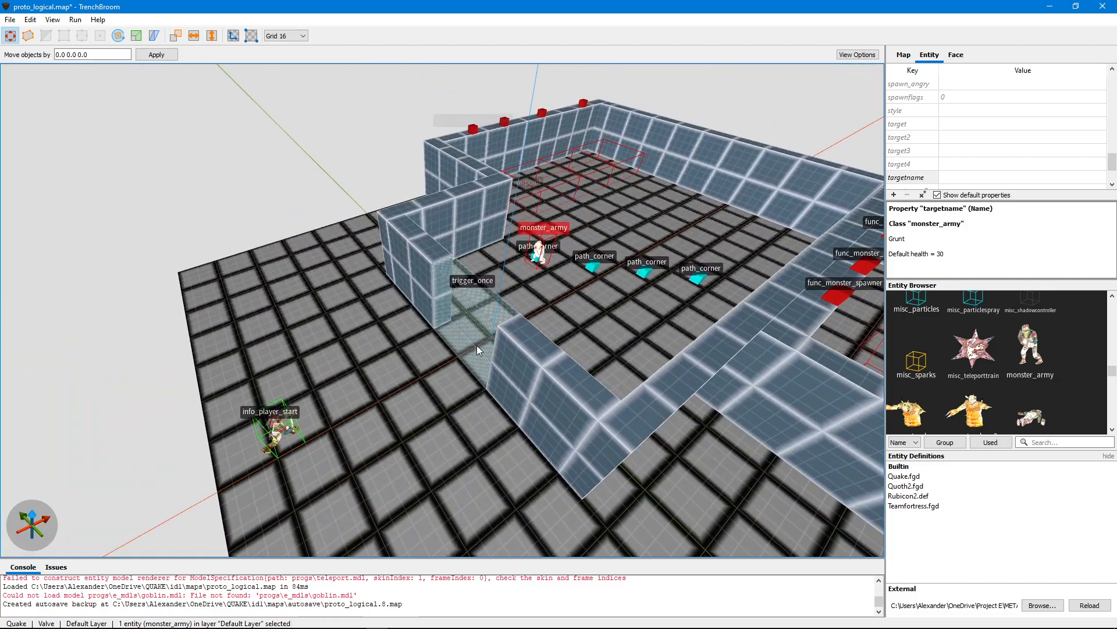
{"action": "left_click_drag", "start_coordinate": [539, 252], "coordinate": [353, 344]}
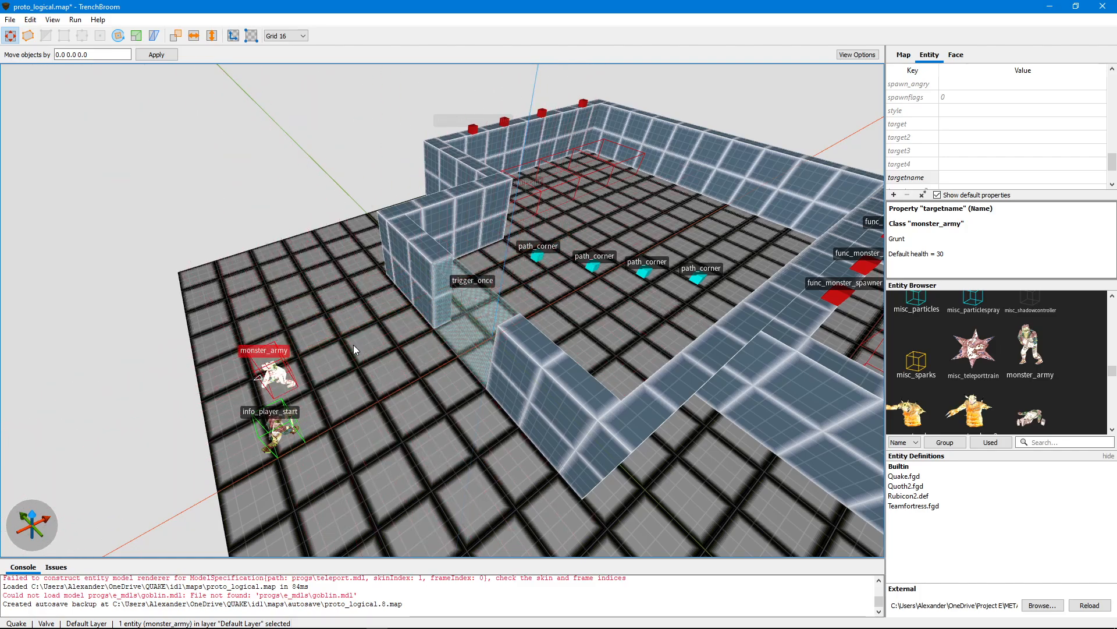
Move the selected monster_army from beside the info_player_start into the path_corner room, next to the second path_corner.
{"action": "scroll", "coordinate": [325, 384], "scroll_direction": "down", "scroll_amount": 3}
{"action": "mouse_move", "coordinate": [324, 388]}
{"action": "right_mouse_down", "text": "alt"}
{"action": "mouse_move", "coordinate": [358, 392]}
{"action": "mouse_move", "coordinate": [340, 381]}
{"action": "mouse_move", "coordinate": [320, 396]}
{"action": "right_mouse_up", "text": "alt"}
{"action": "scroll", "coordinate": [341, 381], "scroll_direction": "up", "scroll_amount": 5}
{"action": "scroll", "coordinate": [346, 394], "scroll_direction": "down", "scroll_amount": 5}
{"action": "key", "text": "a"}
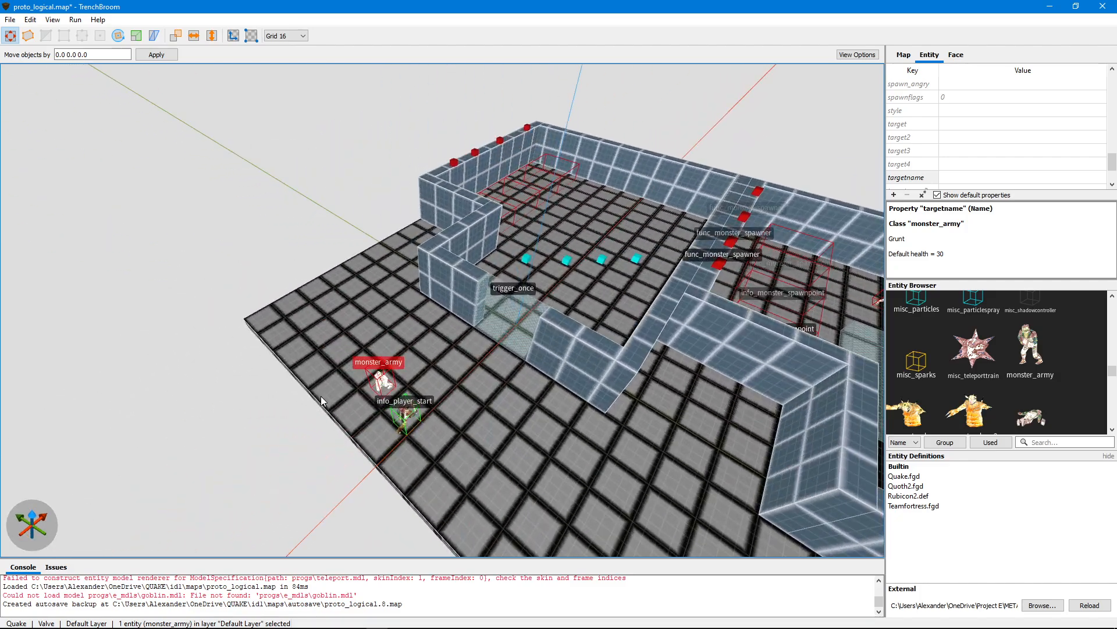
{"action": "left_click_drag", "start_coordinate": [383, 380], "coordinate": [410, 362]}
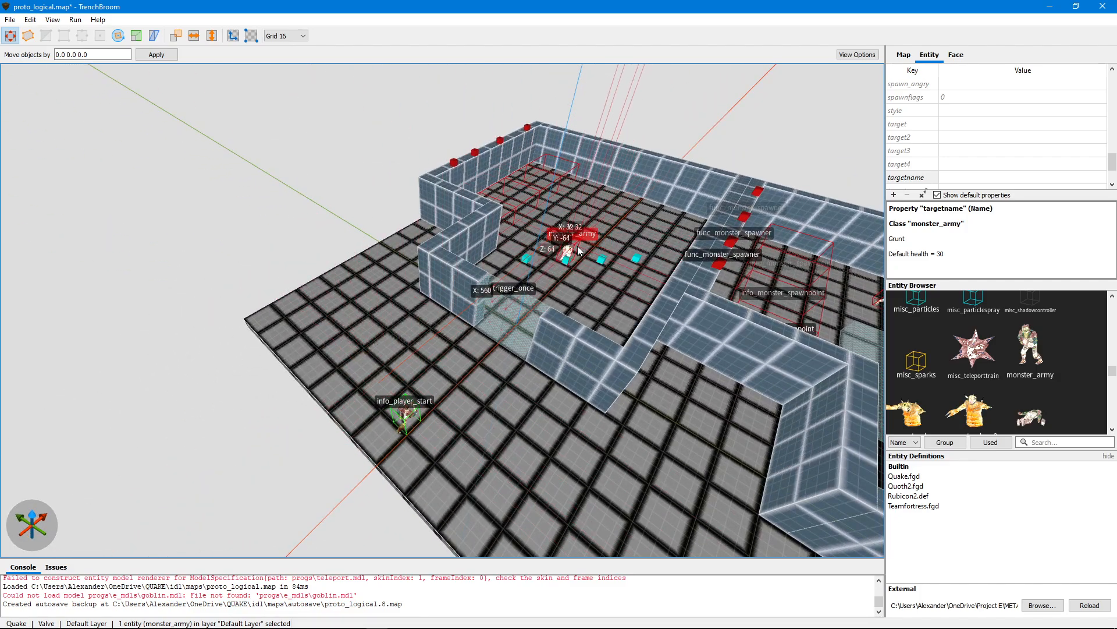
{"action": "left_click_drag", "start_coordinate": [578, 246], "coordinate": [581, 247]}
{"action": "key", "text": "w"}
{"action": "right_click_drag", "start_coordinate": [604, 246], "coordinate": [614, 236]}
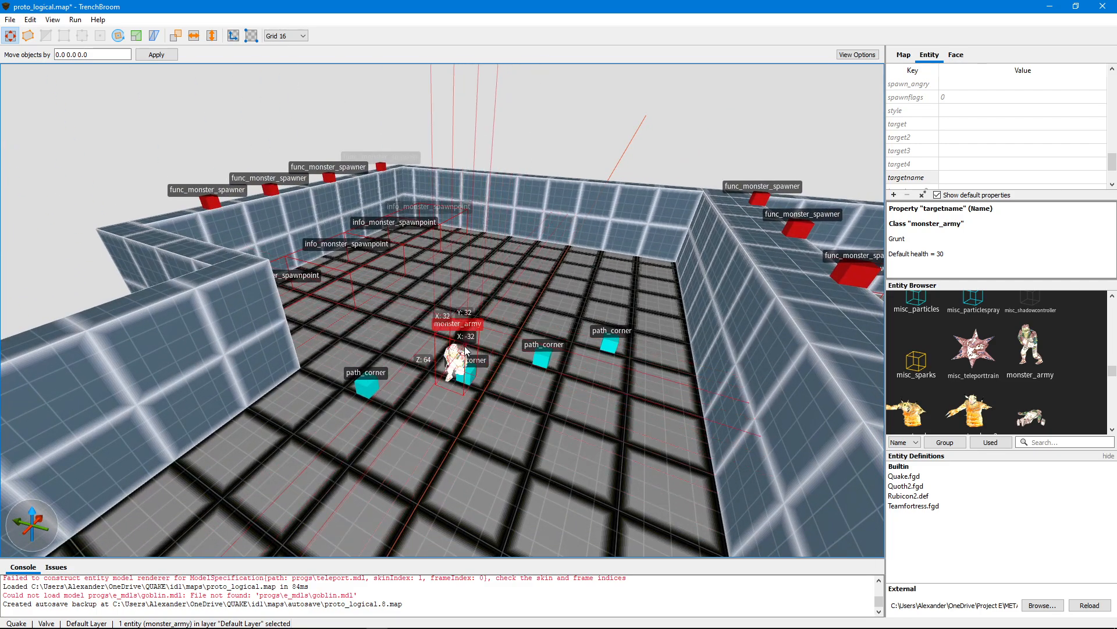
Shift the monster_army -16 units along Y, toward the gap between the two middle path_corners.
{"action": "scroll", "coordinate": [487, 353], "scroll_direction": "up", "scroll_amount": 5}
{"action": "scroll", "coordinate": [487, 354], "scroll_direction": "down", "scroll_amount": 7}
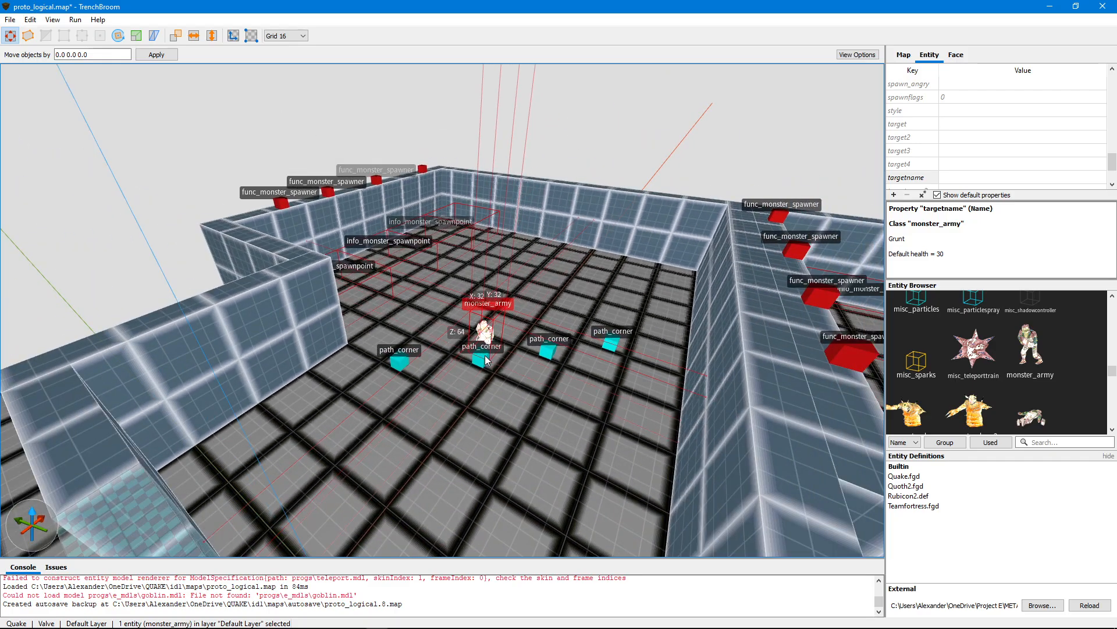
{"action": "key", "text": "d"}
{"action": "mouse_move", "coordinate": [487, 354]}
{"action": "right_mouse_down"}
{"action": "mouse_move", "coordinate": [509, 362]}
{"action": "mouse_move", "coordinate": [486, 351]}
{"action": "mouse_move", "coordinate": [472, 364]}
{"action": "right_mouse_up"}
{"action": "scroll", "coordinate": [486, 355], "scroll_direction": "up", "scroll_amount": 6}
{"action": "key", "text": "d"}
{"action": "scroll", "coordinate": [472, 364], "scroll_direction": "down", "scroll_amount": 10}
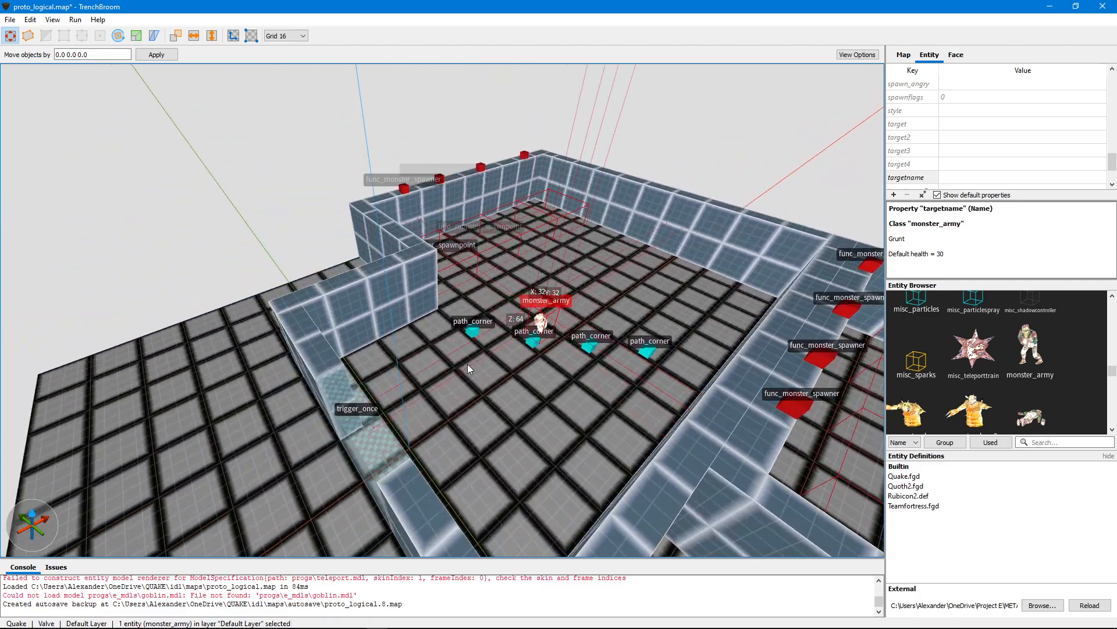
{"action": "scroll", "coordinate": [486, 358], "scroll_direction": "up", "scroll_amount": 3}
{"action": "key", "text": "a"}
{"action": "right_click_drag", "start_coordinate": [486, 359], "coordinate": [516, 358]}
{"action": "left_click_drag", "start_coordinate": [509, 333], "coordinate": [519, 356]}
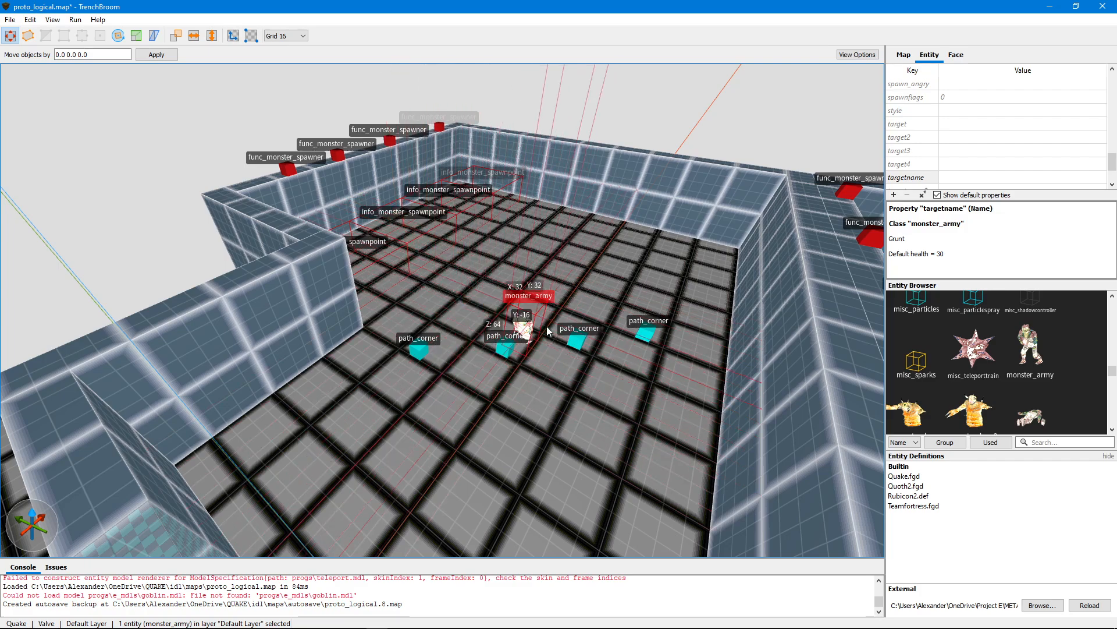
Switch to the command prompt and launch the proto_logical map in the game with metawail +map proto_logical.
{"action": "scroll", "coordinate": [517, 348], "scroll_direction": "down", "scroll_amount": 10}
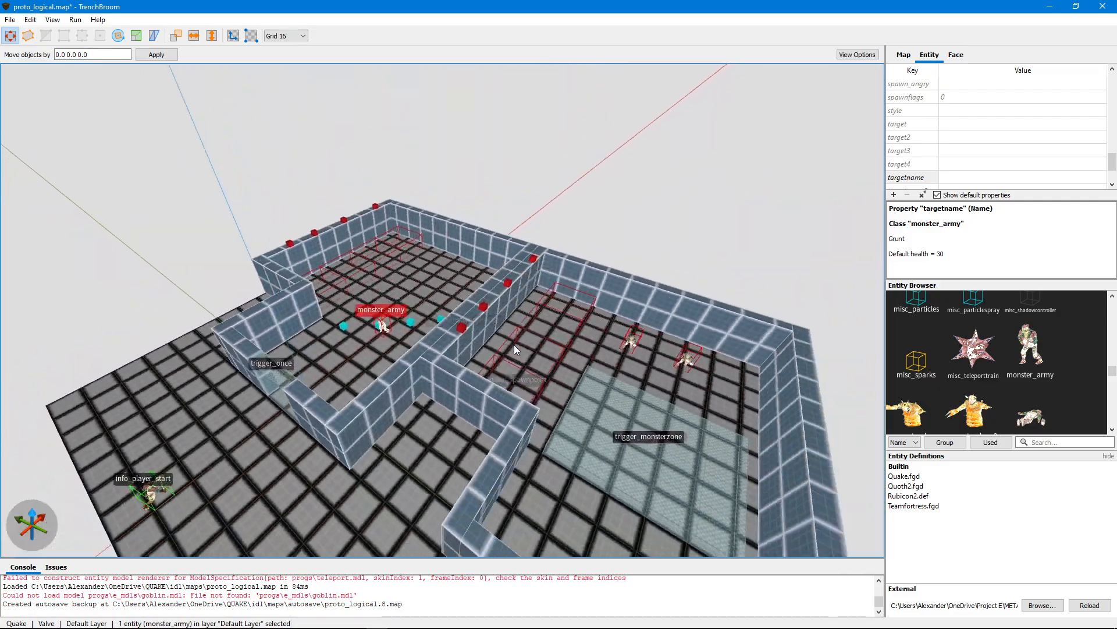
{"action": "mouse_move", "coordinate": [513, 345]}
{"action": "right_mouse_down"}
{"action": "mouse_move", "coordinate": [560, 335]}
{"action": "mouse_move", "coordinate": [509, 358]}
{"action": "mouse_move", "coordinate": [548, 347]}
{"action": "mouse_move", "coordinate": [531, 336]}
{"action": "right_mouse_up"}
{"action": "scroll", "coordinate": [549, 347], "scroll_direction": "up", "scroll_amount": 3}
{"action": "scroll", "coordinate": [548, 345], "scroll_direction": "down", "scroll_amount": 6}
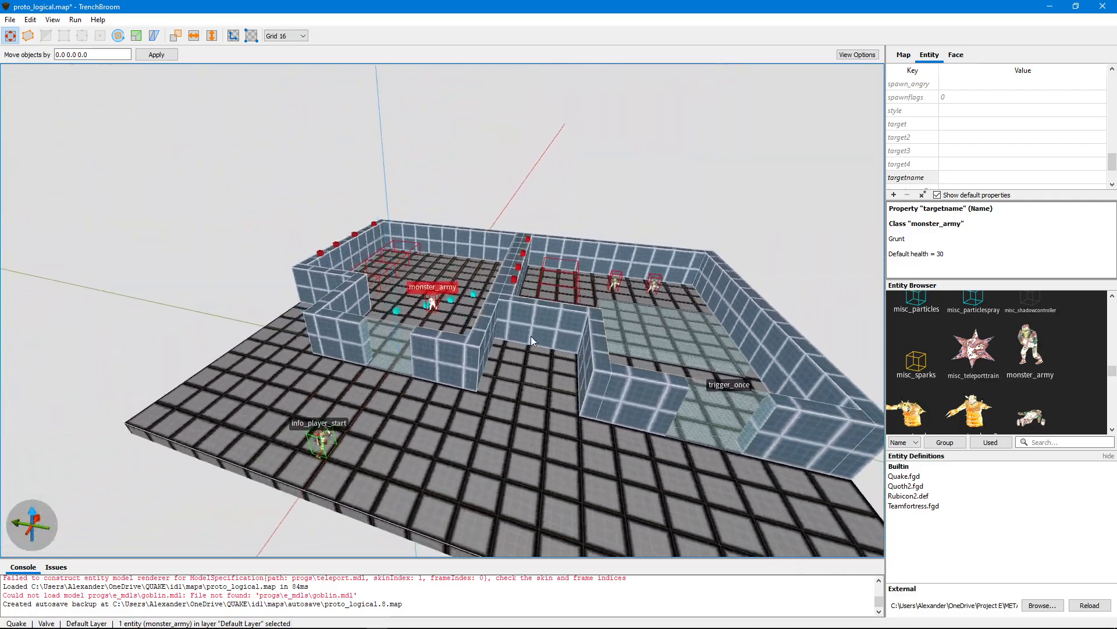
{"action": "scroll", "coordinate": [532, 336], "scroll_direction": "up", "scroll_amount": 2}
{"action": "scroll", "coordinate": [532, 336], "scroll_direction": "up", "scroll_amount": 2}
{"action": "scroll", "coordinate": [520, 388], "scroll_direction": "down", "scroll_amount": 2}
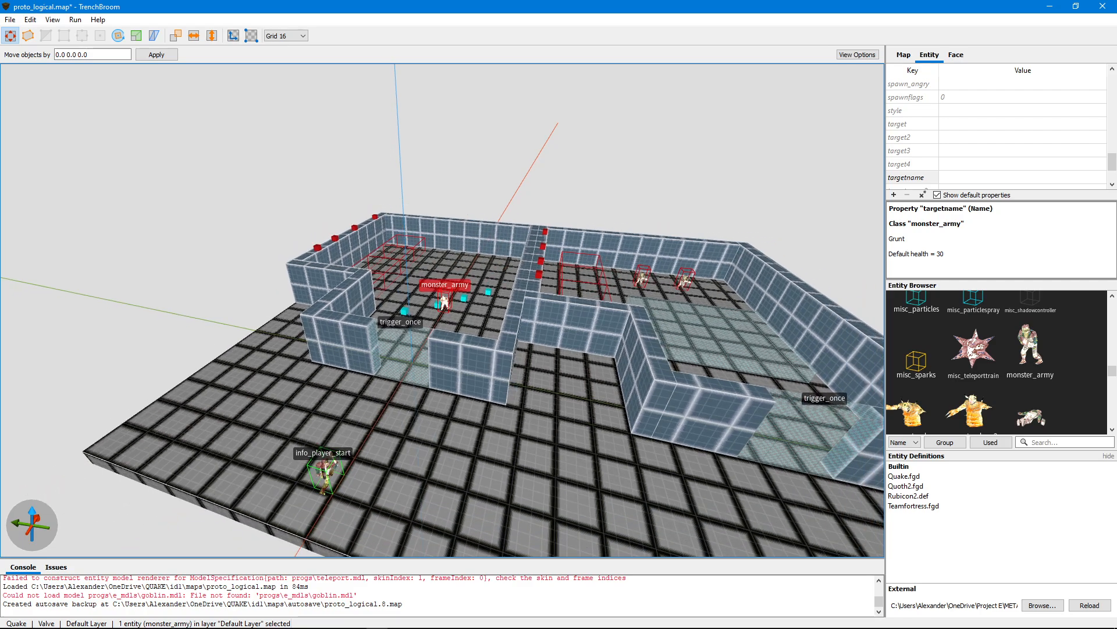
{"action": "mouse_move", "coordinate": [420, 628]}
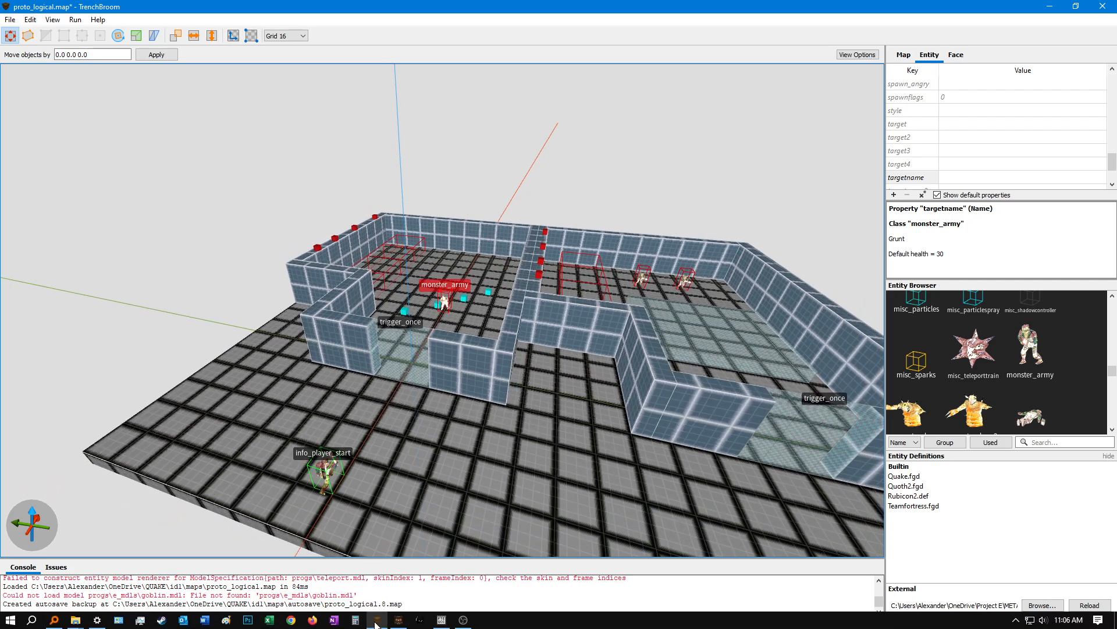
{"action": "left_click", "coordinate": [399, 620]}
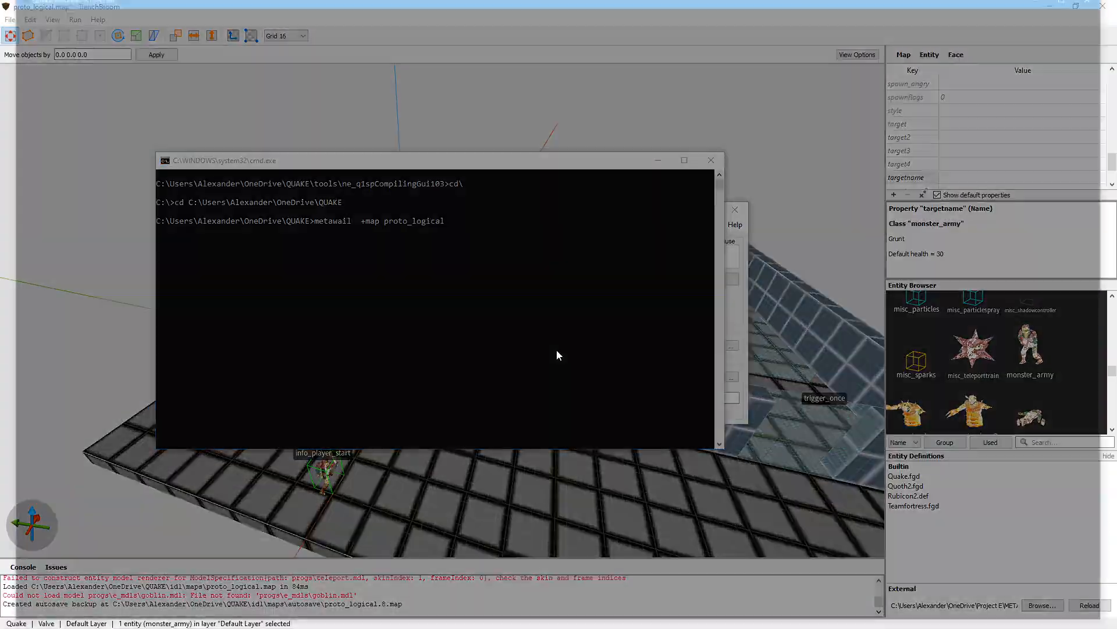
Playtest the path_corner room by stepping through its entrance, backing out and approaching the grunts again.
{"action": "key", "text": "d"}
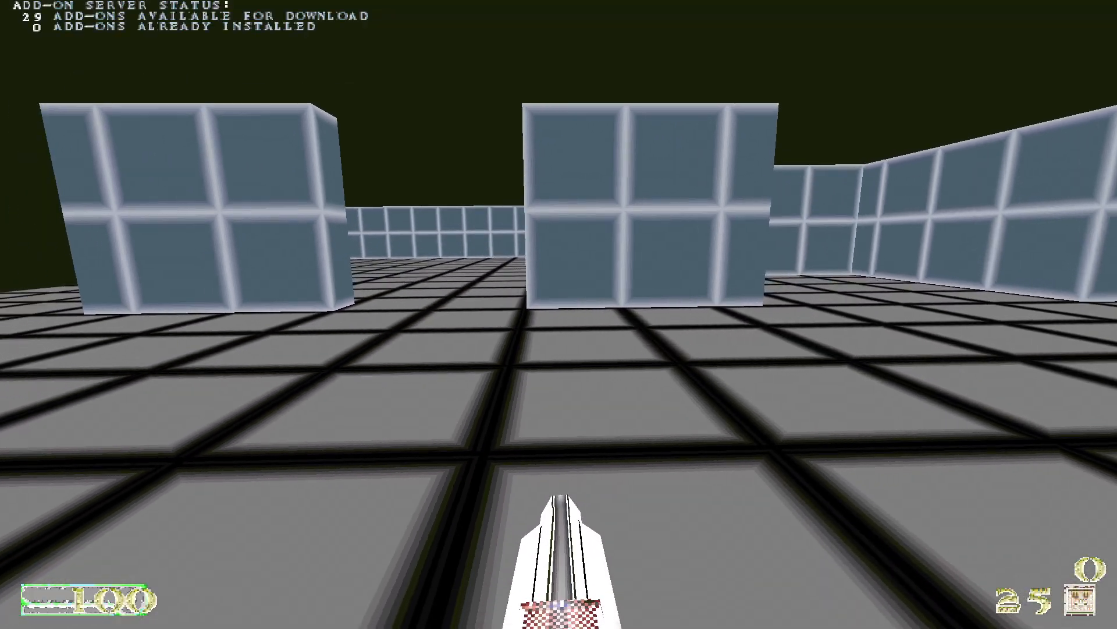
{"action": "key", "text": "w"}
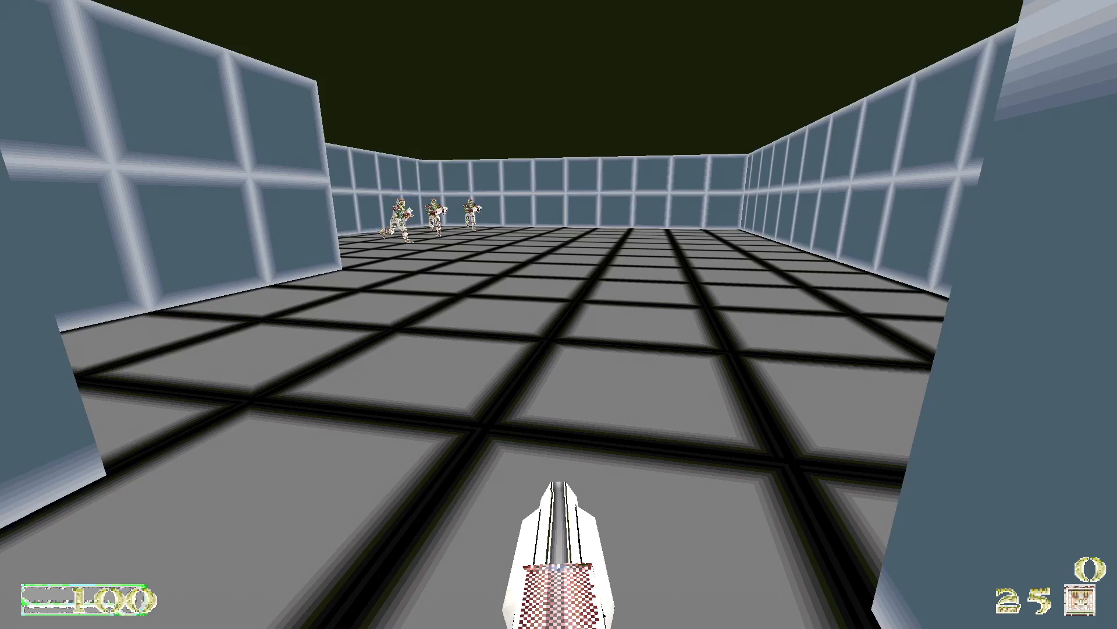
{"action": "key", "text": "s"}
{"action": "key", "text": "w"}
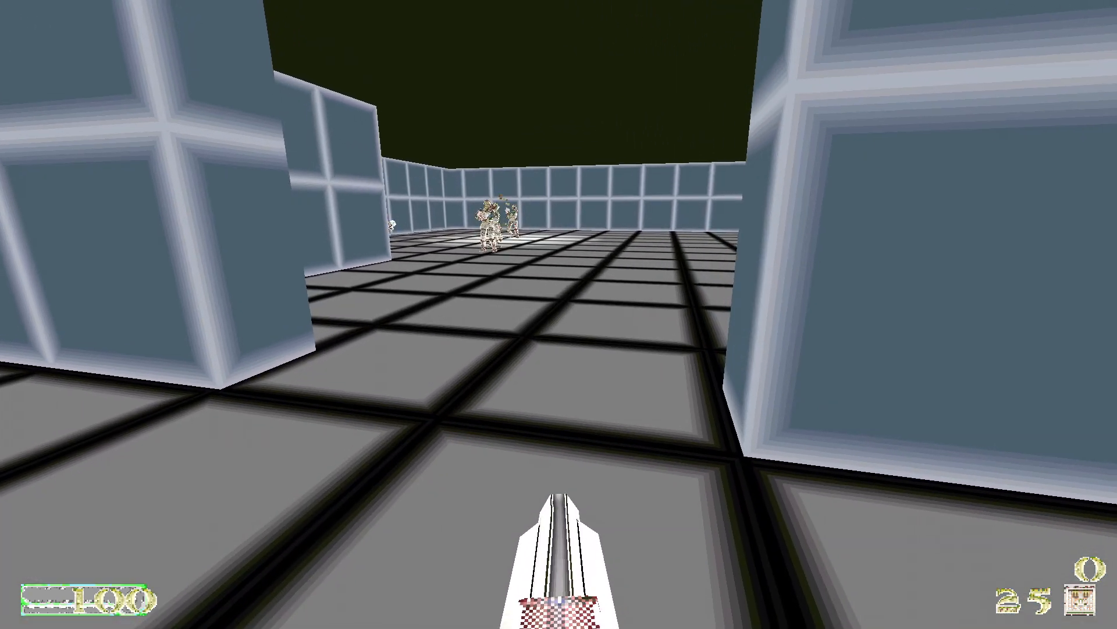
{"action": "key", "text": "s"}
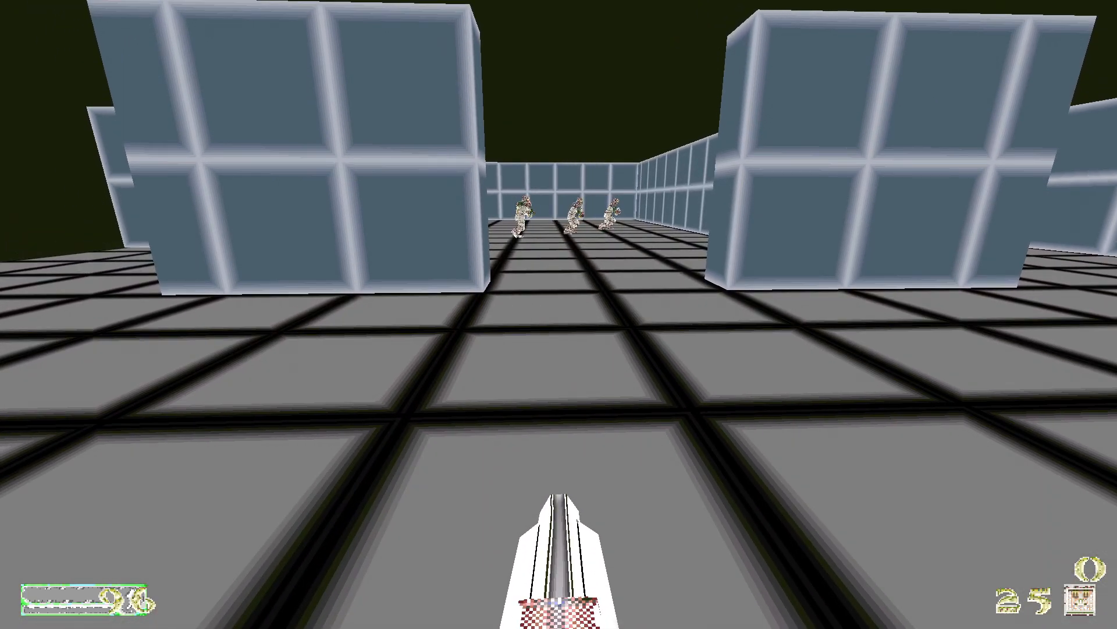
{"action": "key", "text": "d"}
{"action": "key", "text": "w"}
{"action": "key", "text": "a"}
{"action": "key", "text": "w"}
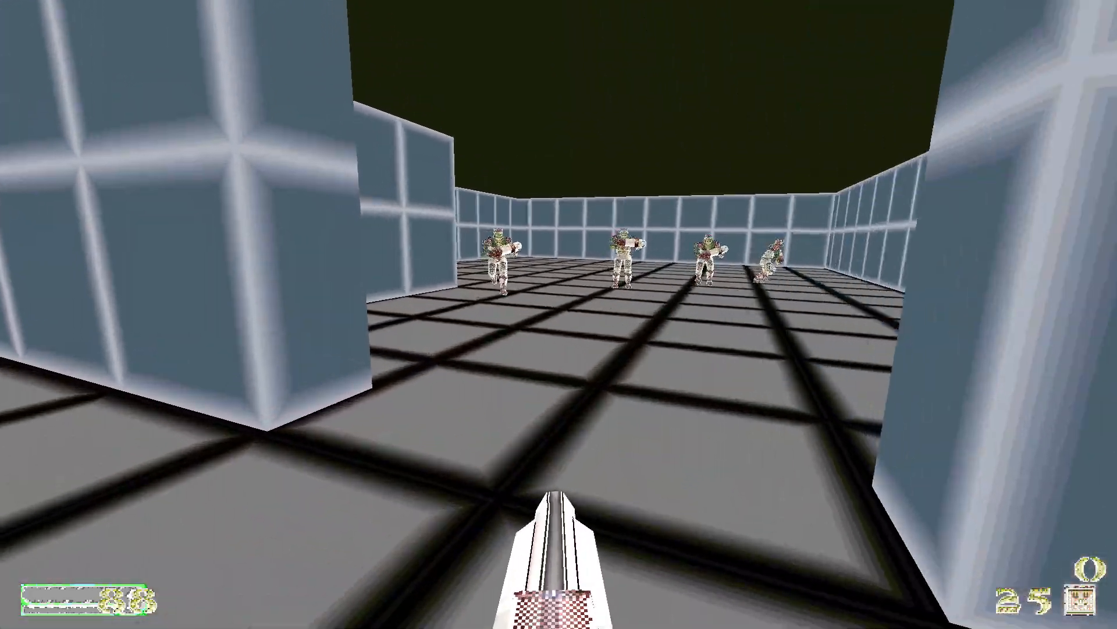
Shoot the grunts through the path_corner room's entrance, strafing and retreating between shots to test their reaction.
{"action": "key", "text": "w"}
{"action": "left_click", "coordinate": [559, 314]}
{"action": "key", "text": "s"}
{"action": "key", "text": "d"}
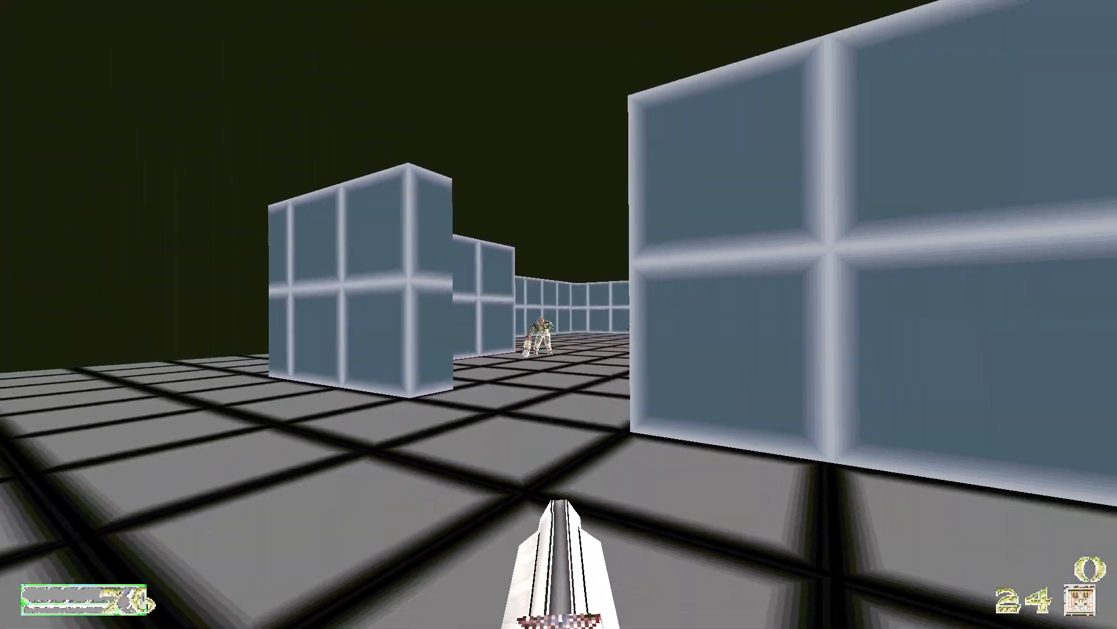
{"action": "key", "text": "s"}
{"action": "left_click", "coordinate": [559, 314]}
{"action": "key", "text": "a"}
{"action": "left_click", "coordinate": [559, 315]}
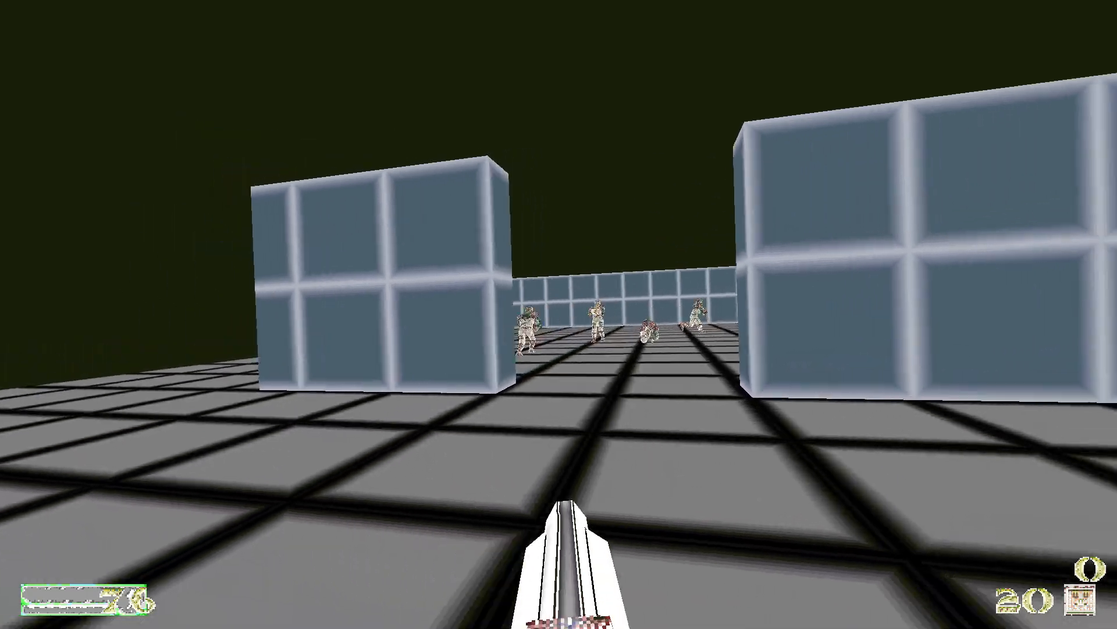
{"action": "key", "text": "w"}
{"action": "left_click", "coordinate": [559, 315]}
{"action": "key", "text": "s"}
{"action": "key", "text": "a"}
{"action": "left_click", "coordinate": [559, 315]}
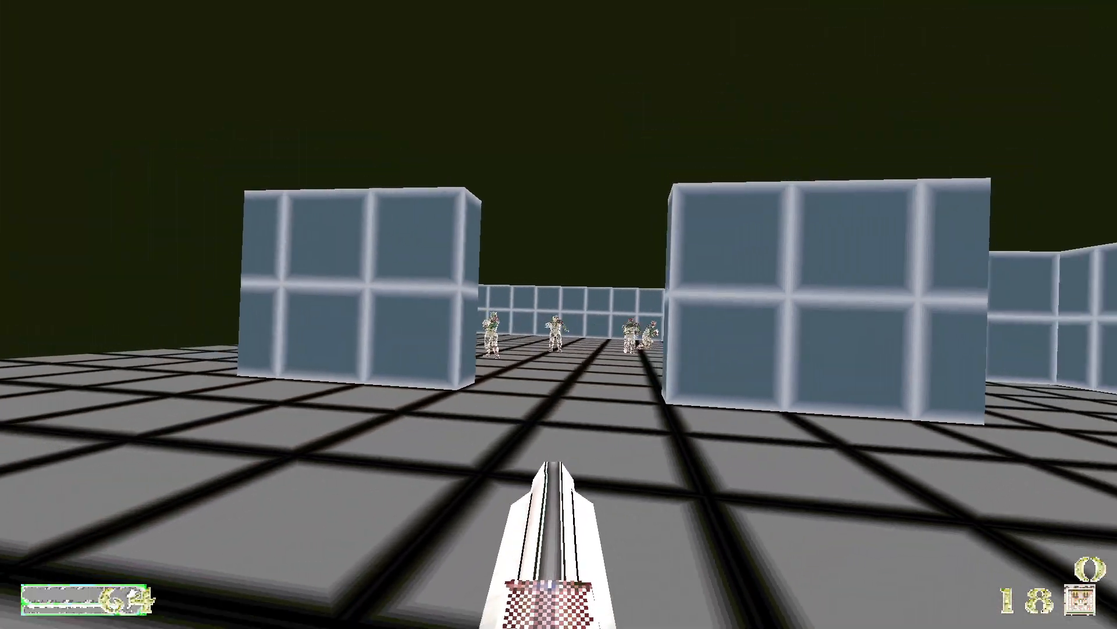
{"action": "key", "text": "w"}
{"action": "key", "text": "d"}
{"action": "left_click", "coordinate": [560, 314]}
{"action": "key", "text": "s"}
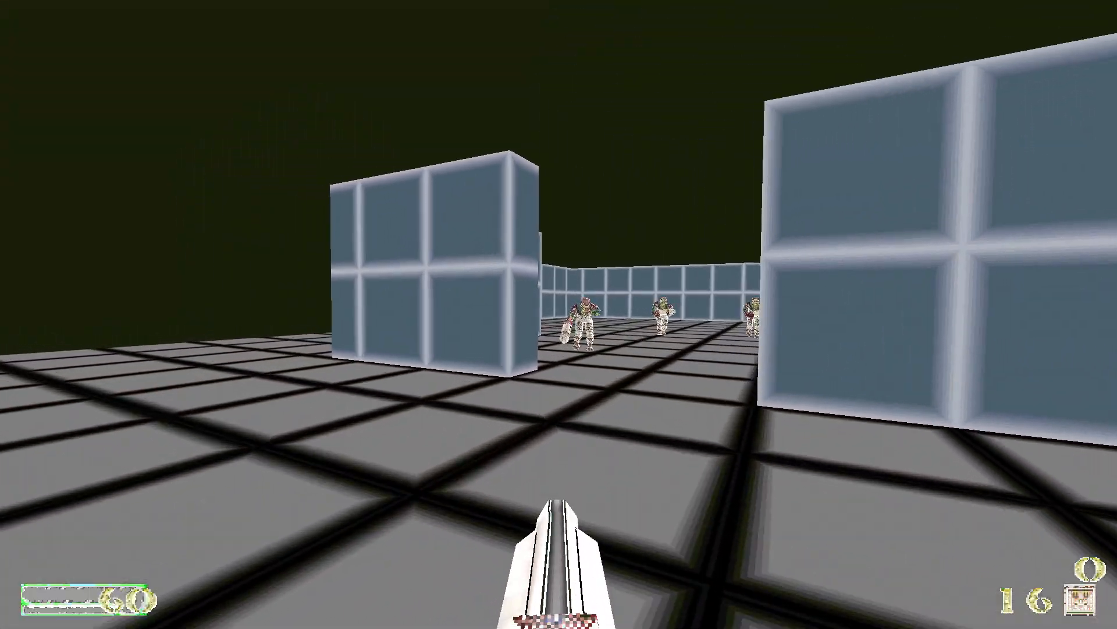
Finish off the grunts in the path_corner room with the shotgun, using the entrance walls as cover.
{"action": "key", "text": "w"}
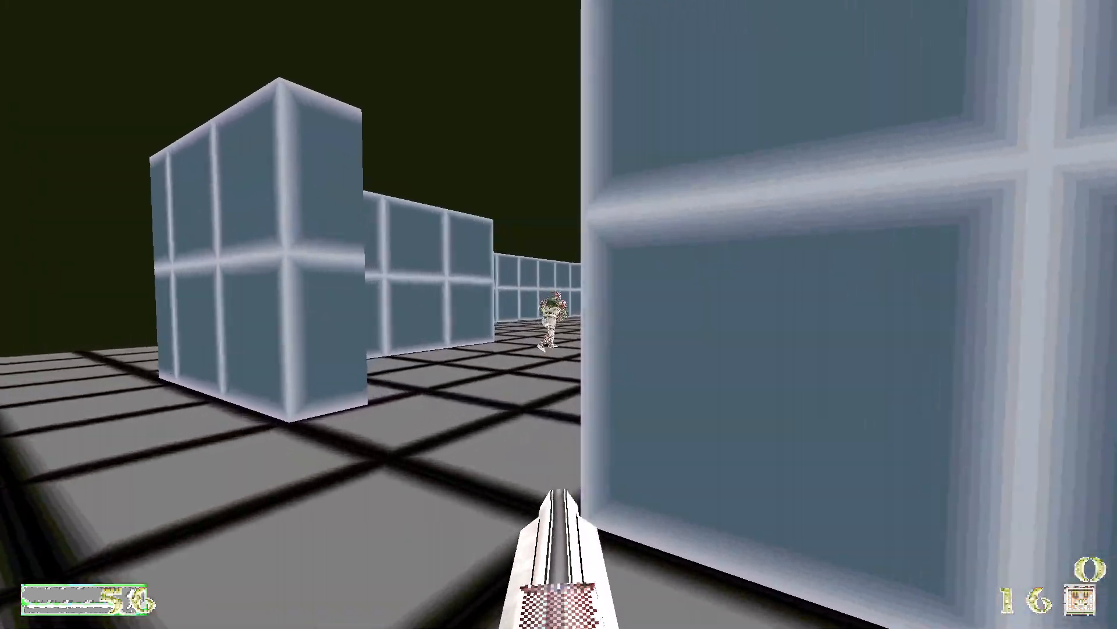
{"action": "key", "text": "s"}
{"action": "key", "text": "a"}
{"action": "key", "text": "w"}
{"action": "left_click", "coordinate": [559, 315]}
{"action": "key", "text": "s"}
{"action": "key", "text": "d"}
{"action": "left_click", "coordinate": [559, 314]}
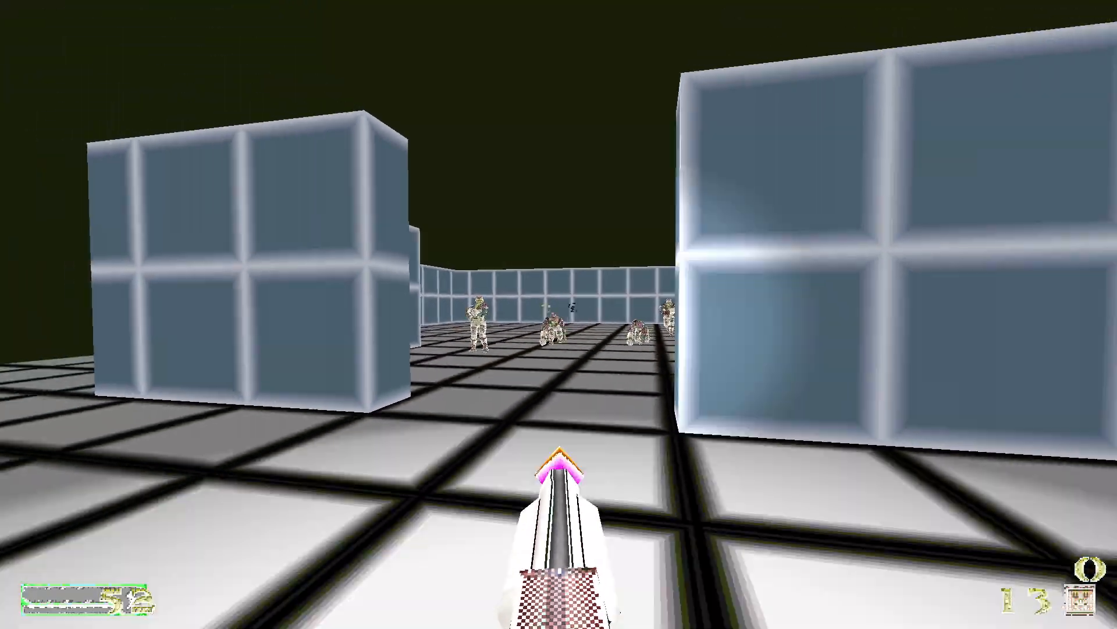
{"action": "key", "text": "s"}
{"action": "left_click", "coordinate": [558, 315]}
{"action": "left_click", "coordinate": [558, 314]}
{"action": "key", "text": "s"}
{"action": "left_click", "coordinate": [558, 315]}
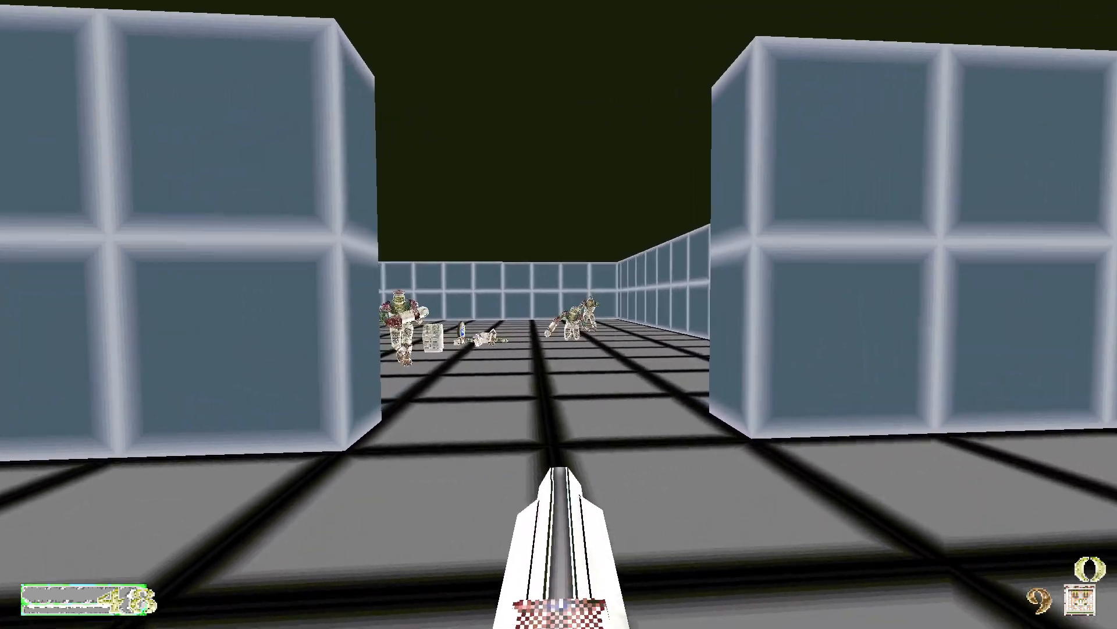
{"action": "left_click", "coordinate": [558, 314]}
{"action": "key", "text": "s"}
{"action": "left_click", "coordinate": [559, 315]}
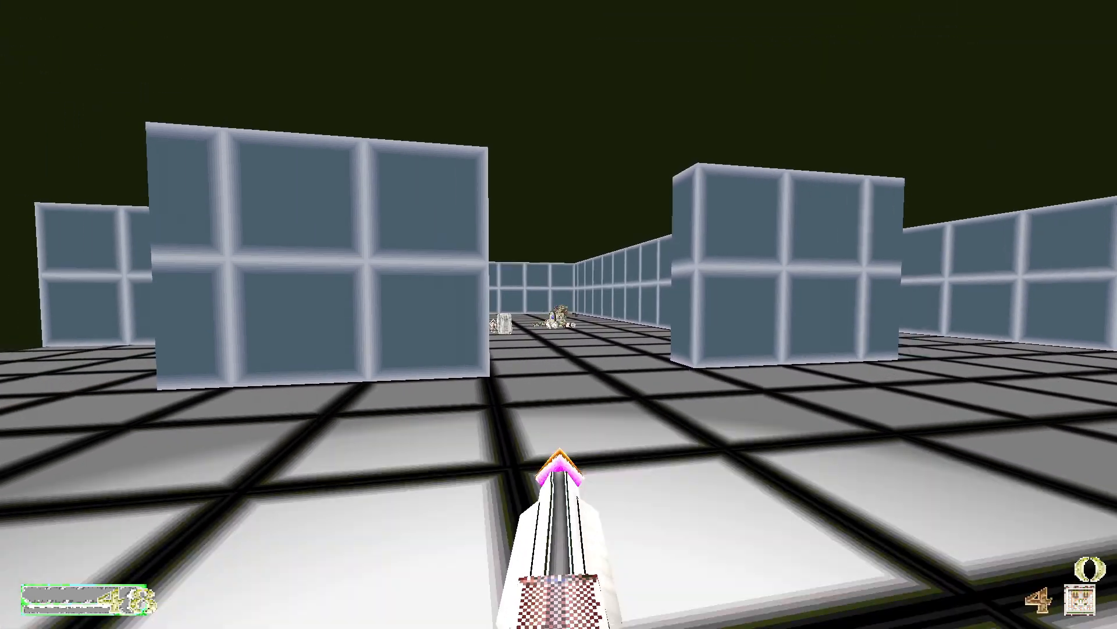
{"action": "key", "text": "w"}
{"action": "key", "text": "s"}
{"action": "left_click", "coordinate": [560, 314]}
{"action": "left_click", "coordinate": [559, 315]}
{"action": "left_click", "coordinate": [559, 314]}
{"action": "key", "text": "w"}
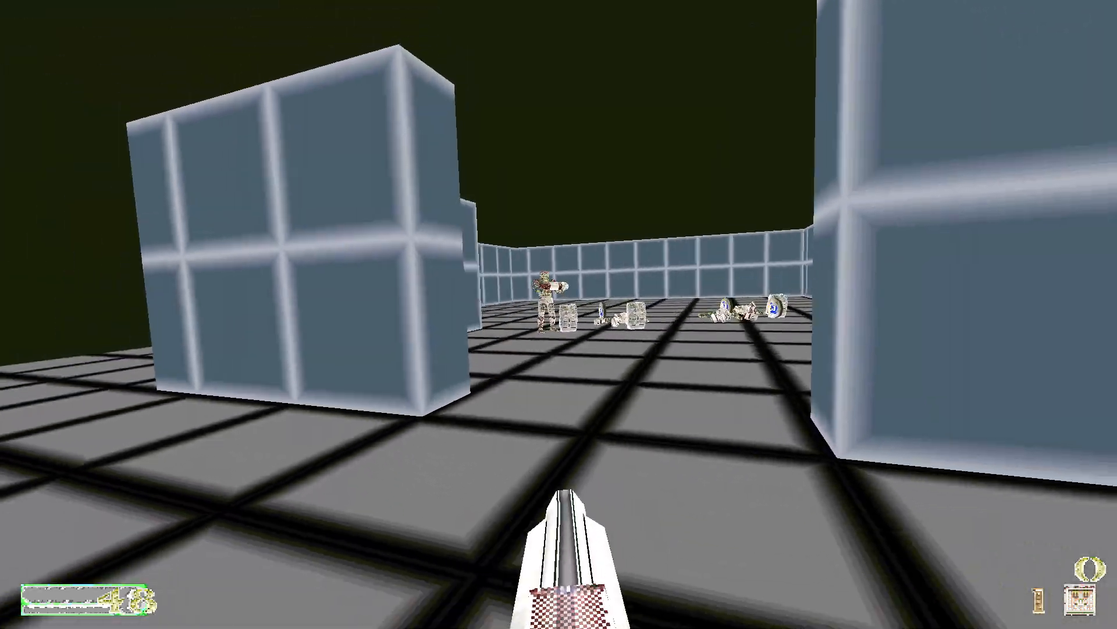
{"action": "key", "text": "s"}
{"action": "left_click", "coordinate": [559, 314]}
{"action": "key", "text": "w"}
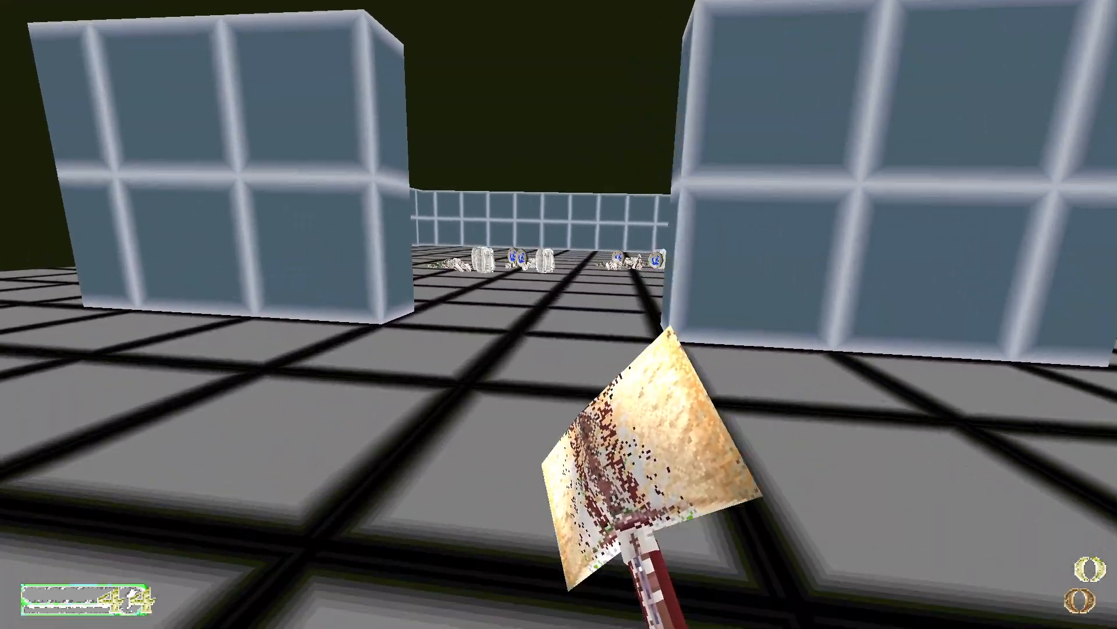
Collect the coins and shells dropped in the path_corner room and ready the shotgun.
{"action": "key", "text": "w"}
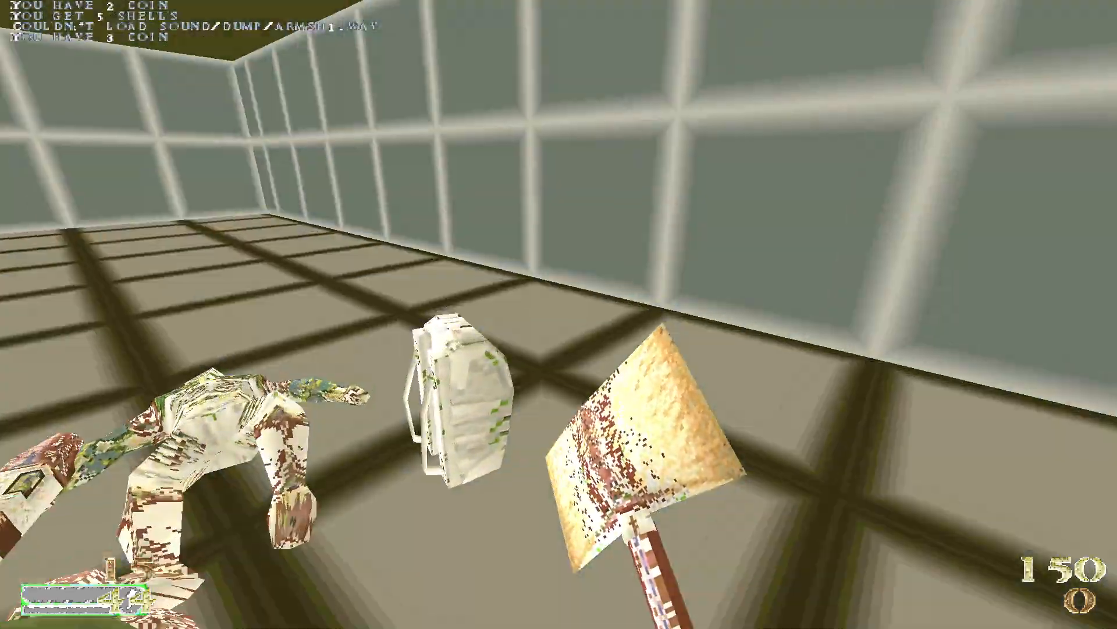
{"action": "key", "text": "w"}
{"action": "key", "text": "2"}
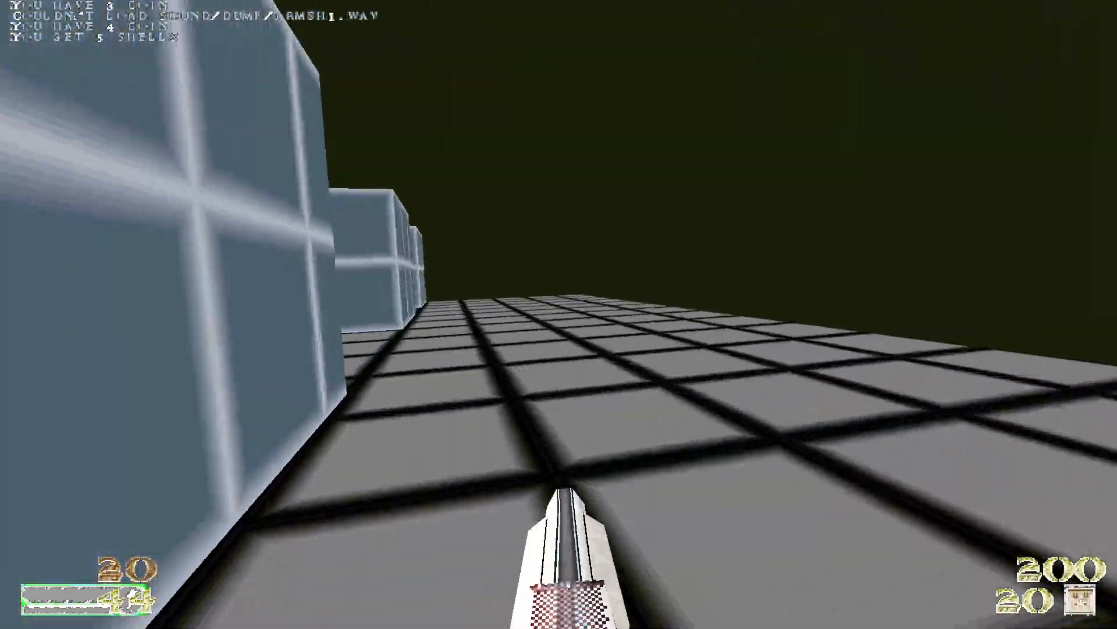
Leave the path_corner room, enter the neighbouring monster-zone room and open fire on its grunts.
{"action": "key", "text": "w"}
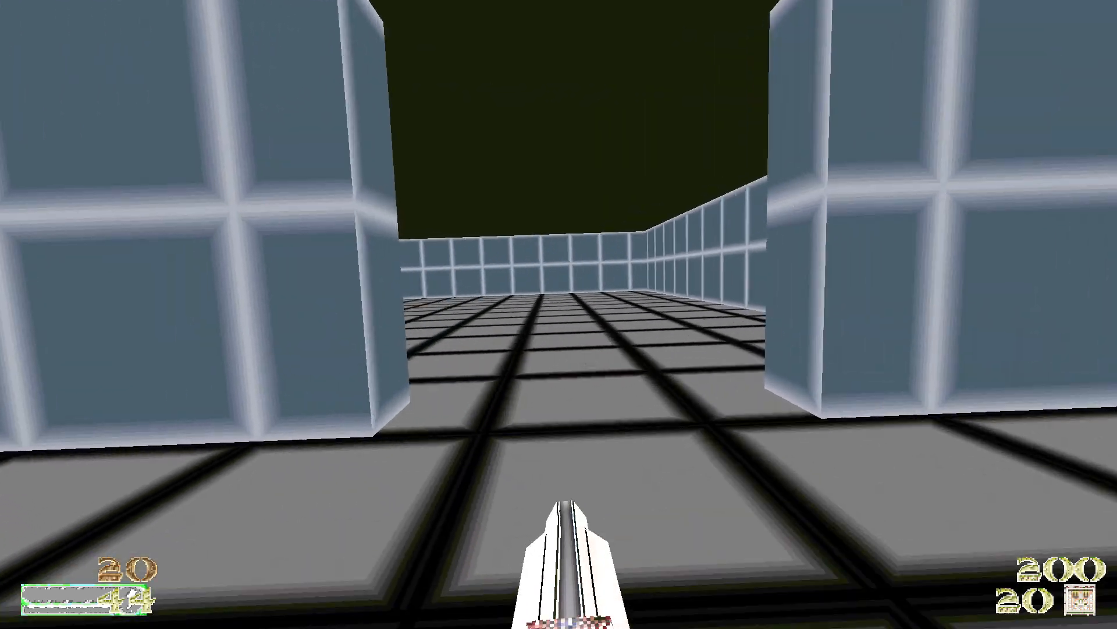
{"action": "key", "text": "w"}
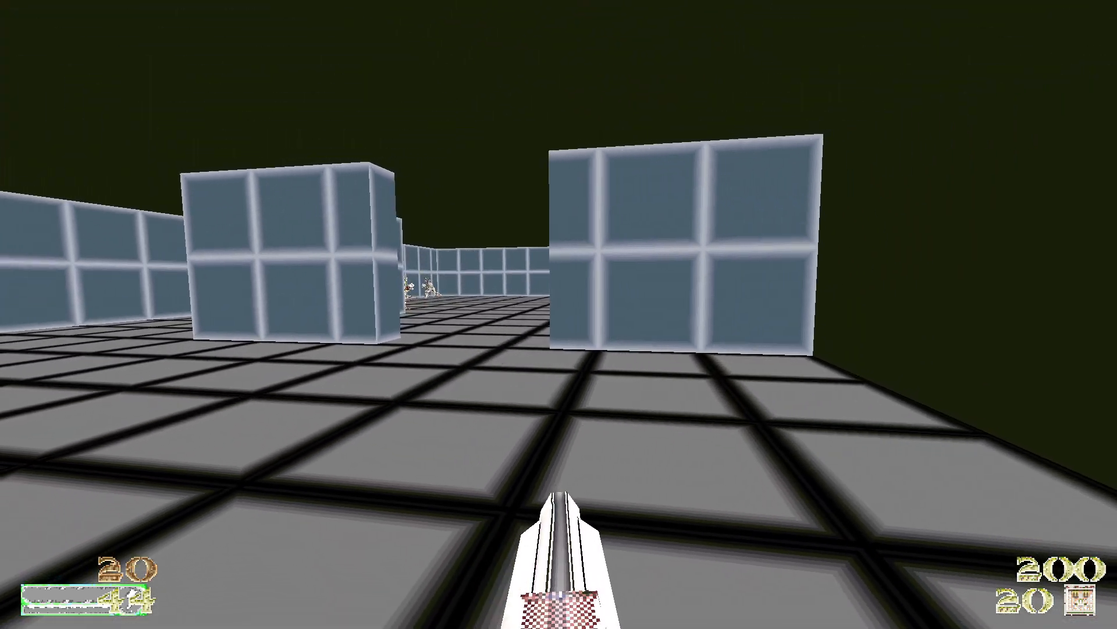
{"action": "key", "text": "w"}
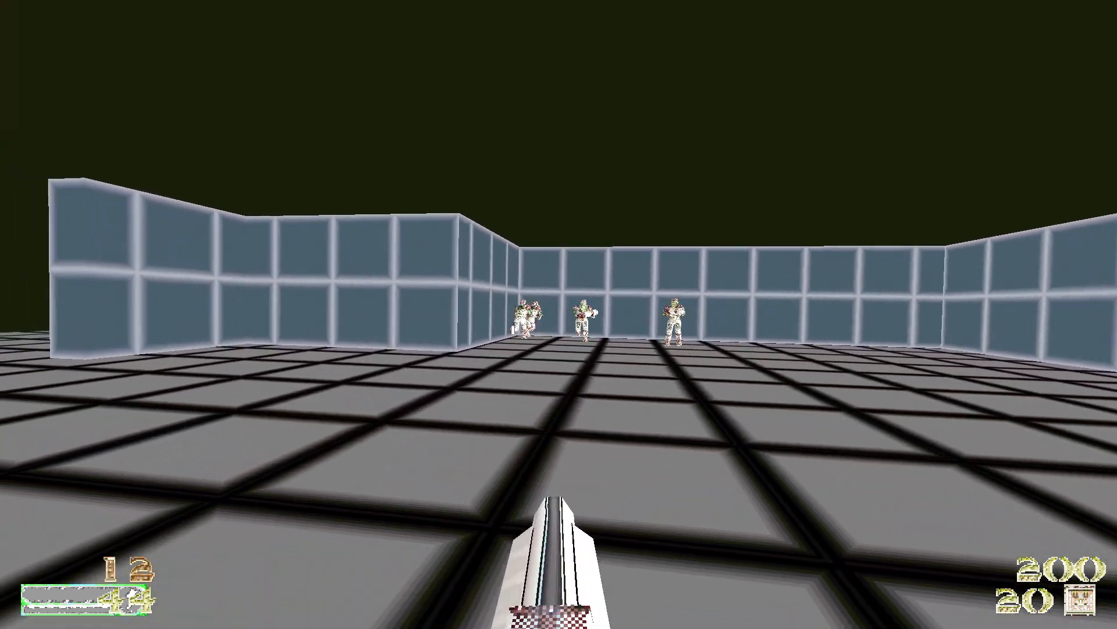
{"action": "key", "text": "a"}
{"action": "left_click", "coordinate": [559, 315]}
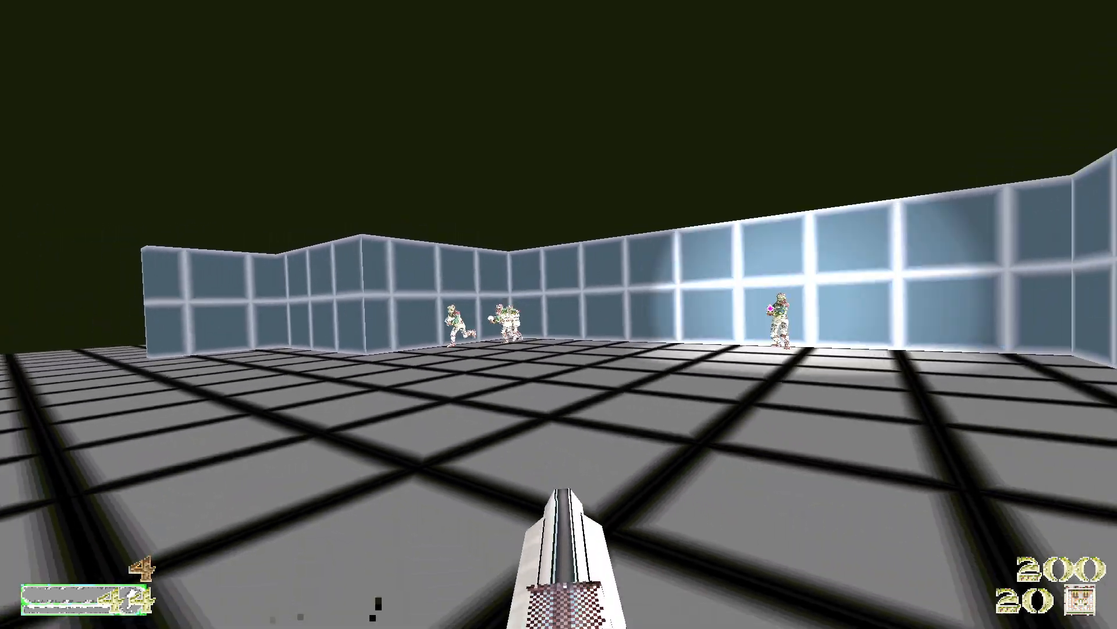
Back away and strafe around the monster-zone room's grunts to test how they spread out and advance.
{"action": "key", "text": "s"}
{"action": "key", "text": "a"}
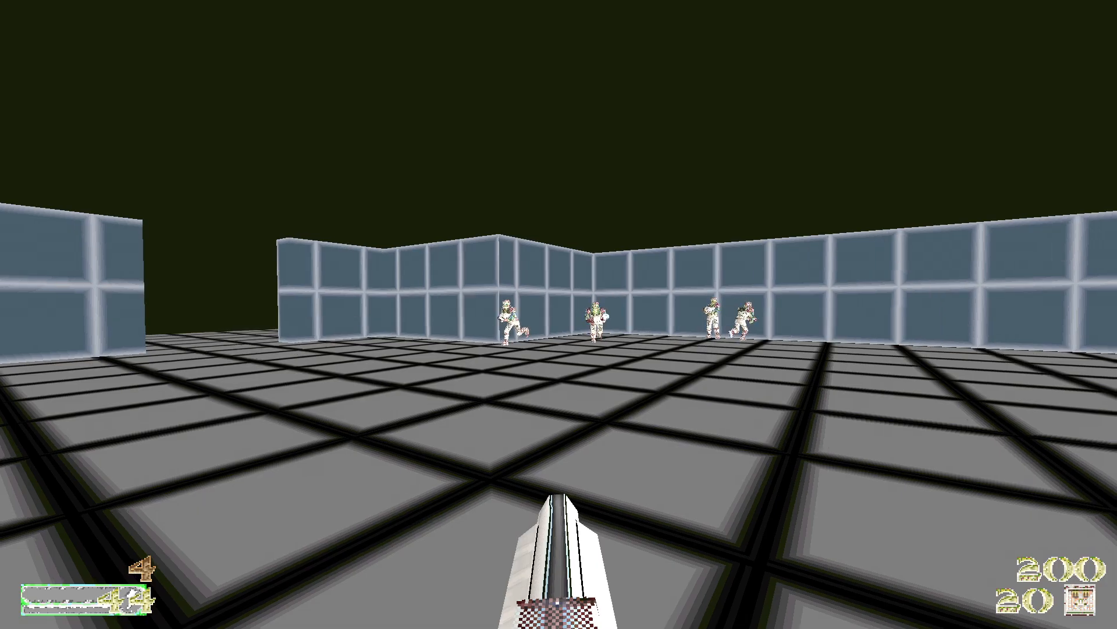
{"action": "key", "text": "s"}
{"action": "key", "text": "r"}
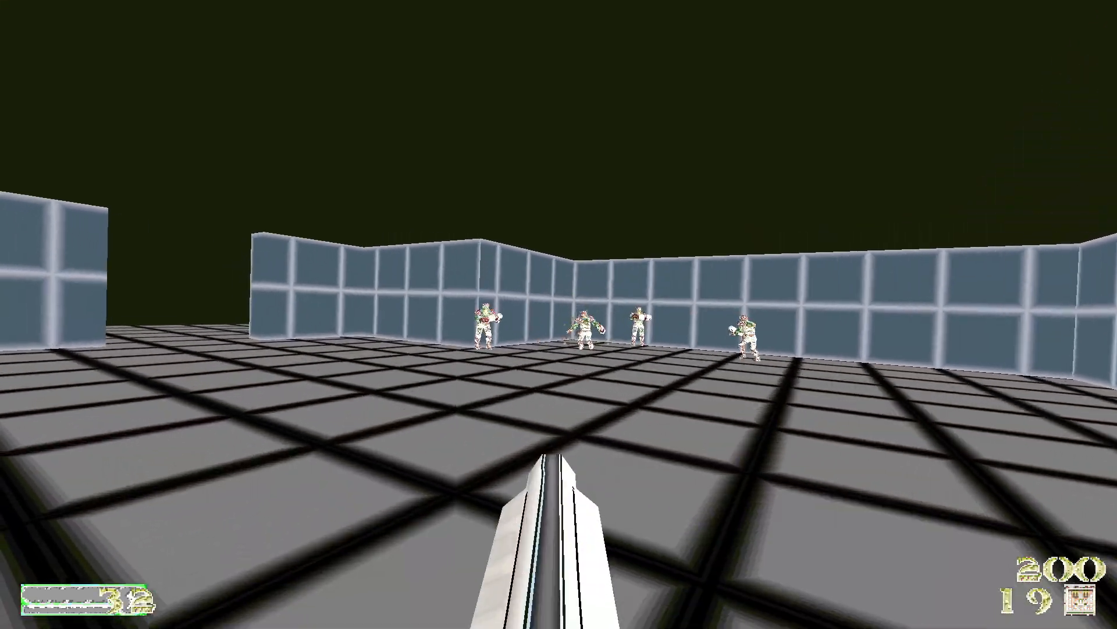
{"action": "key", "text": "a"}
{"action": "key", "text": "w"}
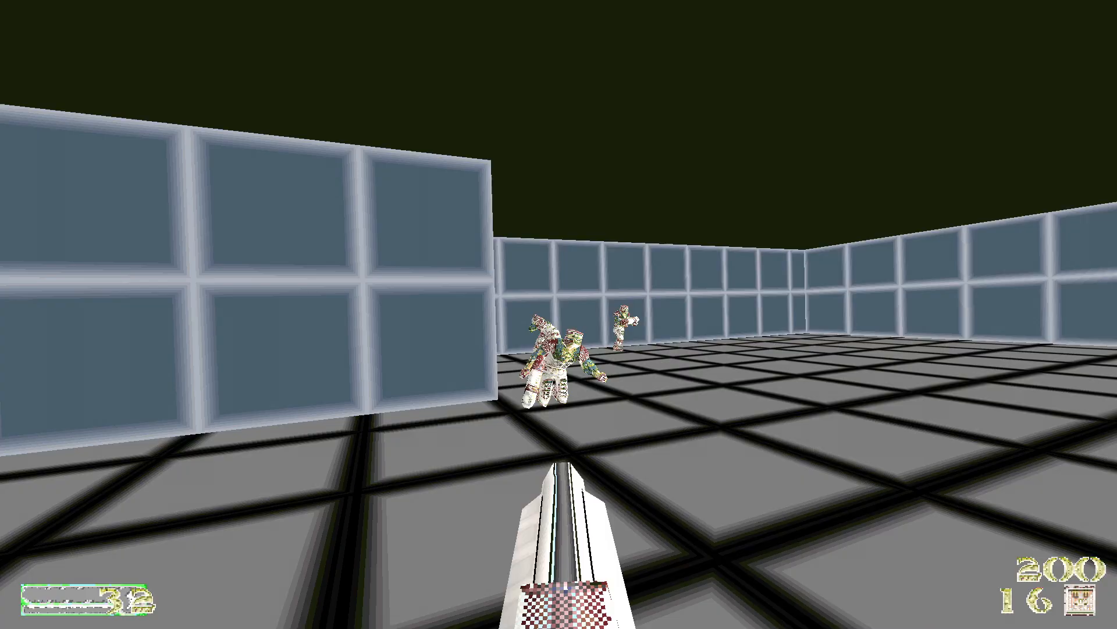
Shoot the grunts coming around the wall in the monster-zone room while retreating and sidestepping.
{"action": "left_click", "coordinate": [559, 315]}
{"action": "key", "text": "s"}
{"action": "left_click", "coordinate": [560, 315]}
{"action": "key", "text": "d"}
{"action": "left_click", "coordinate": [559, 314]}
{"action": "key", "text": "s"}
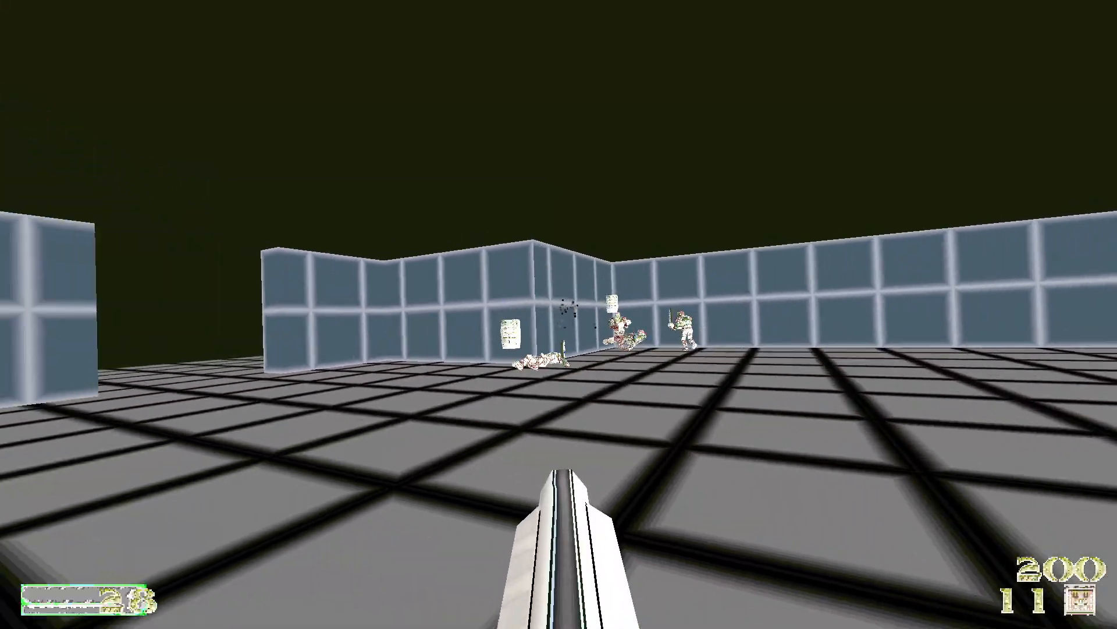
Keep firing the shotgun at the surviving grunts by the inner wall corner while moving forward.
{"action": "left_click", "coordinate": [559, 315]}
{"action": "left_click", "coordinate": [559, 314]}
{"action": "key", "text": "w"}
{"action": "left_click", "coordinate": [558, 315]}
{"action": "left_click", "coordinate": [559, 315]}
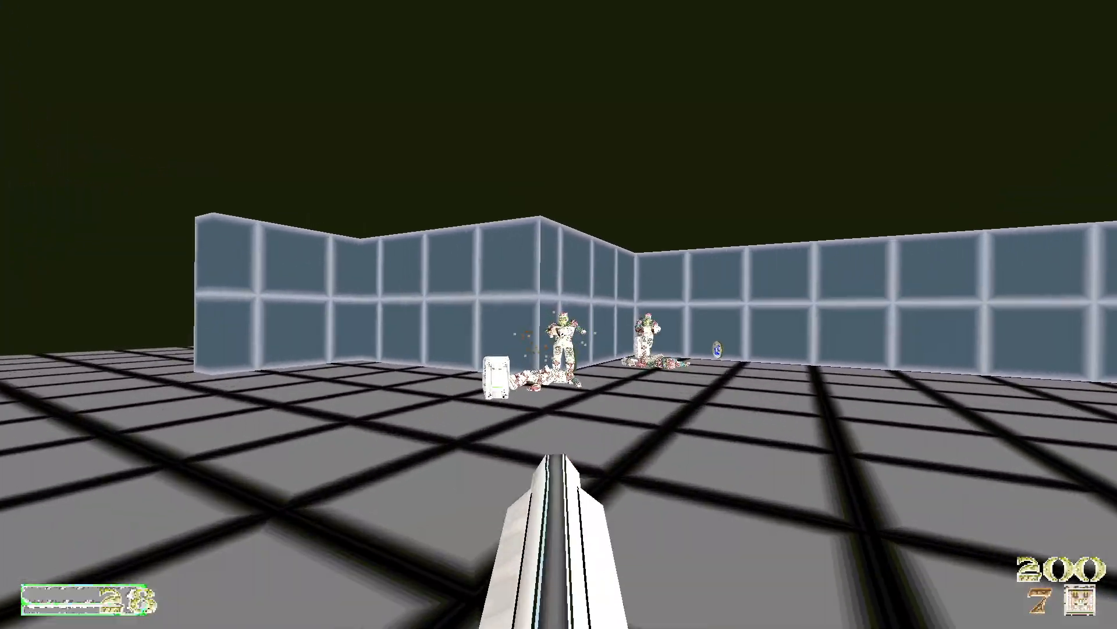
Fire the remaining shells at the last grunts, strafing and stepping back between shots.
{"action": "key", "text": "a"}
{"action": "left_click", "coordinate": [559, 315]}
{"action": "key", "text": "d"}
{"action": "left_click", "coordinate": [559, 314]}
{"action": "left_click", "coordinate": [559, 315]}
{"action": "key", "text": "s"}
{"action": "left_click", "coordinate": [560, 314]}
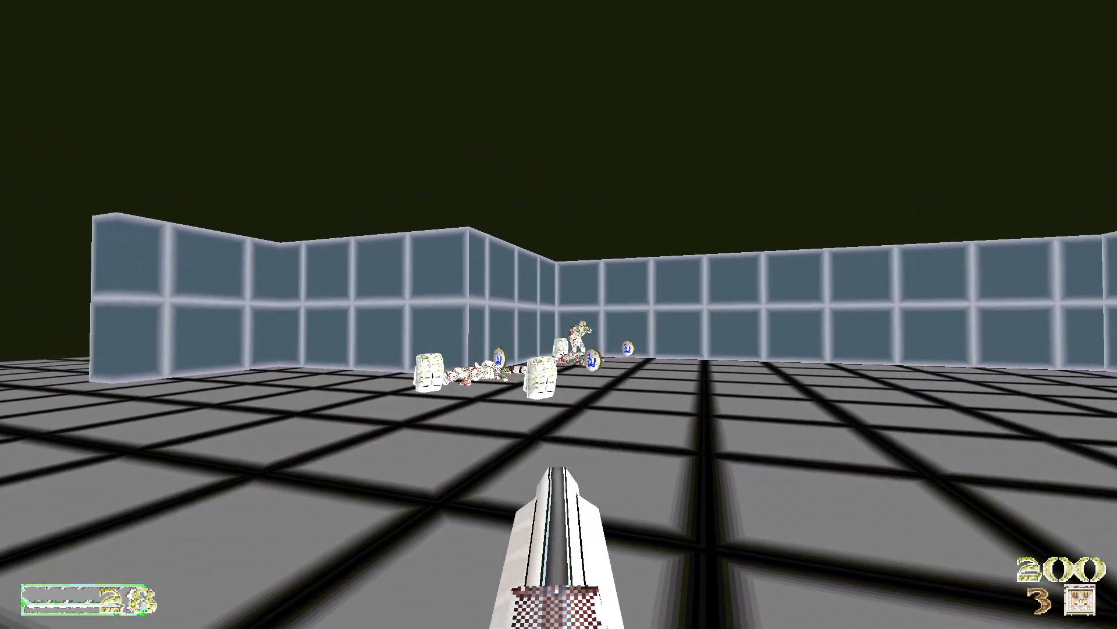
{"action": "left_click", "coordinate": [559, 315]}
{"action": "left_click", "coordinate": [558, 314]}
{"action": "left_click", "coordinate": [560, 315]}
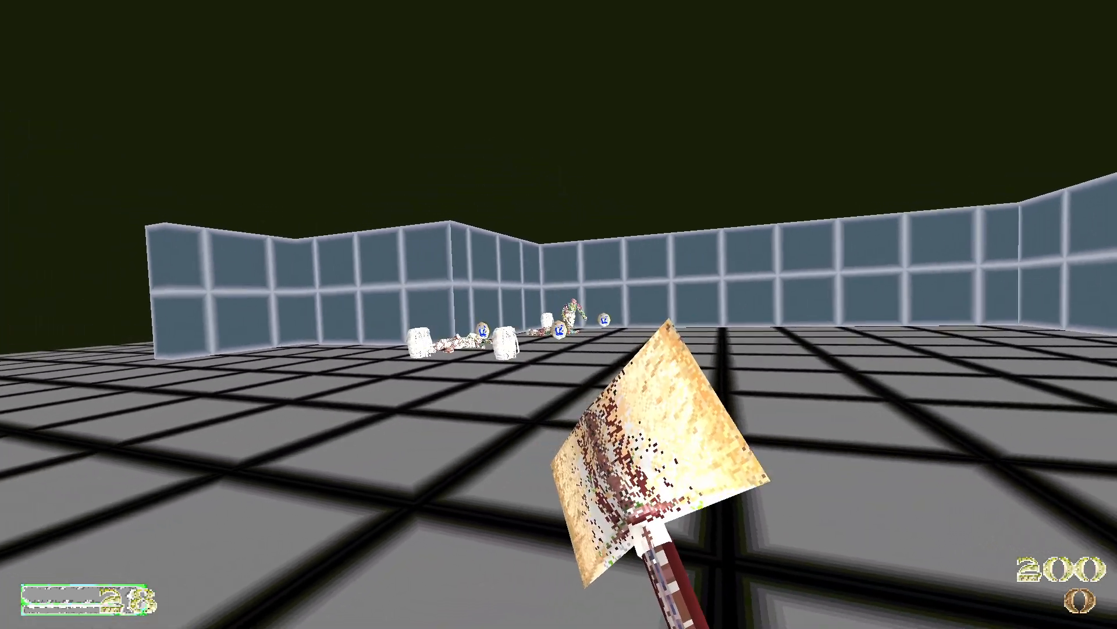
Finish the last grunt with the axe and collect the coins and shells dropped in the monster-zone room.
{"action": "key", "text": "w"}
{"action": "key", "text": "w"}
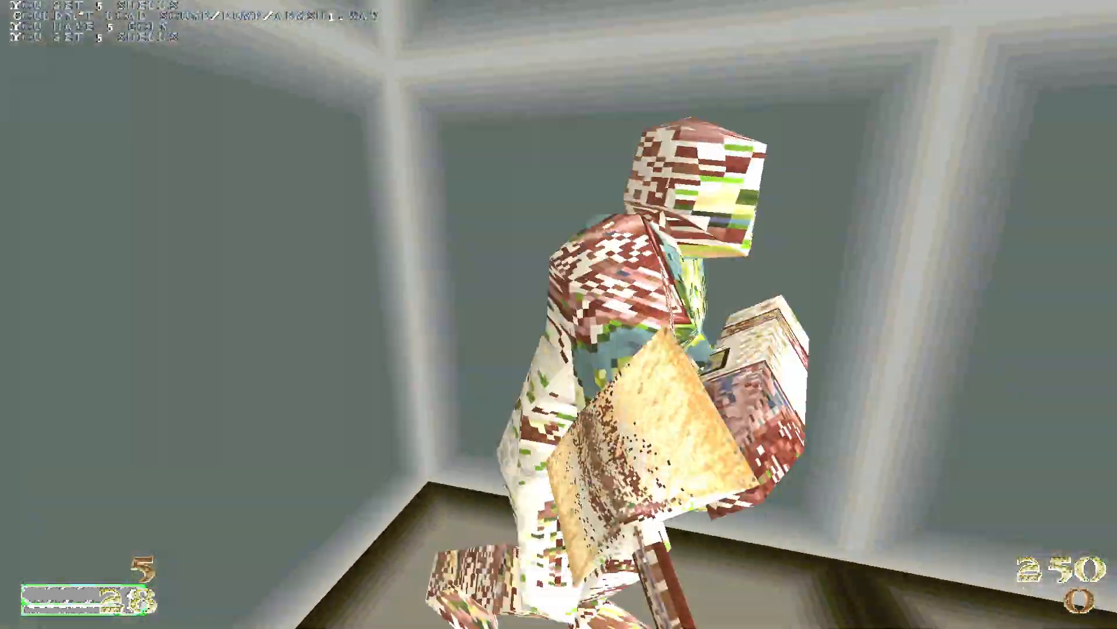
{"action": "left_click", "coordinate": [559, 314]}
{"action": "left_click", "coordinate": [559, 314]}
{"action": "key", "text": "w"}
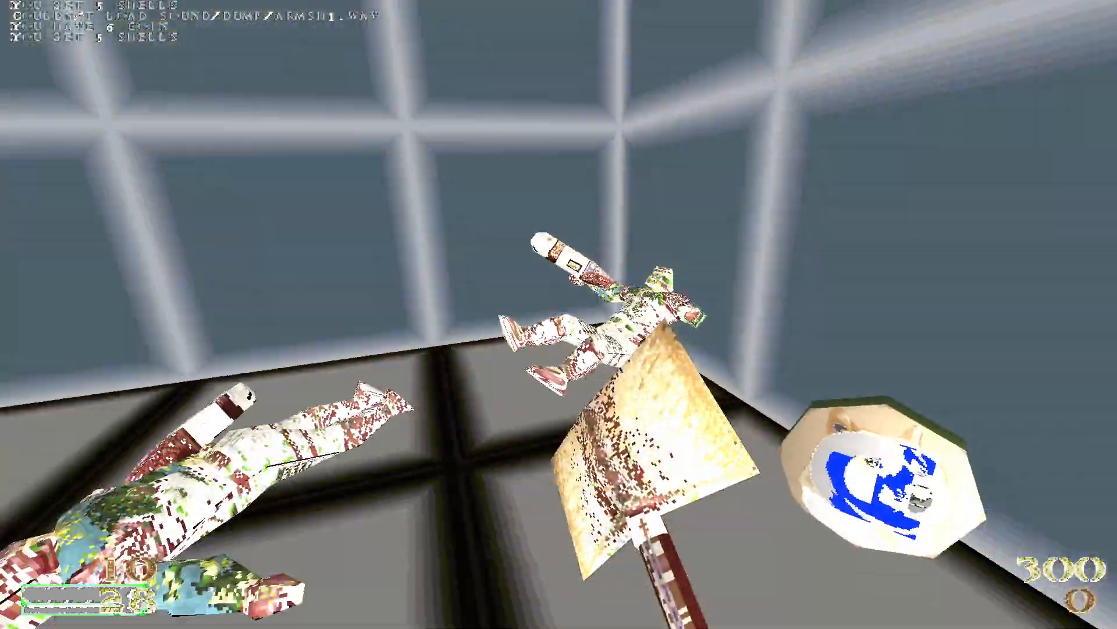
{"action": "key", "text": "w"}
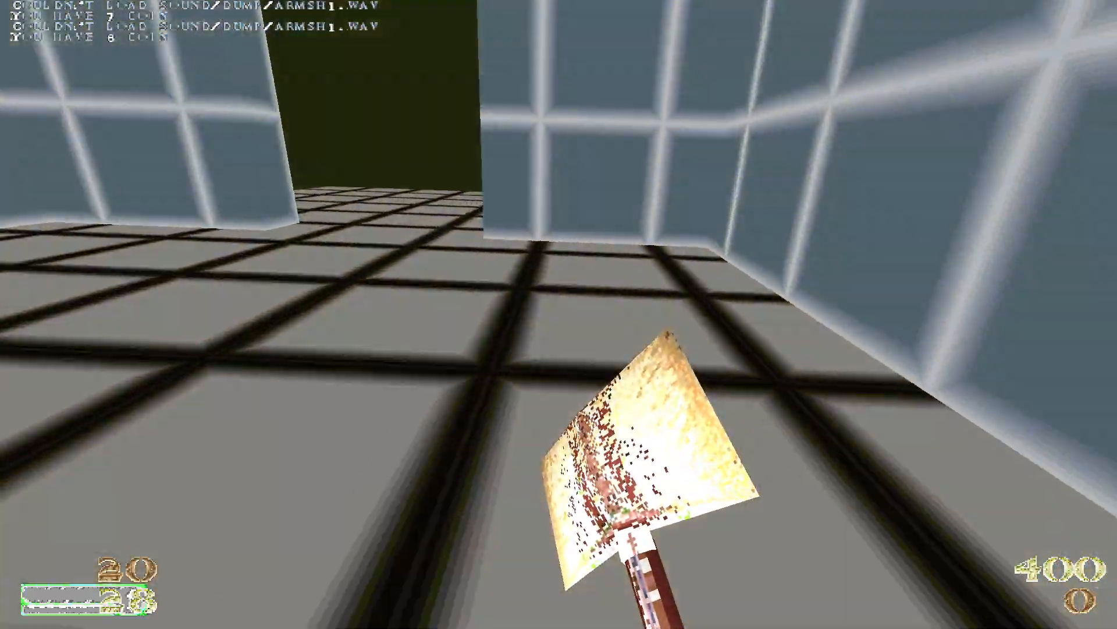
Quit the Quake playtest and return to proto_logical.map in TrenchBroom.
{"action": "key", "text": "Escape"}
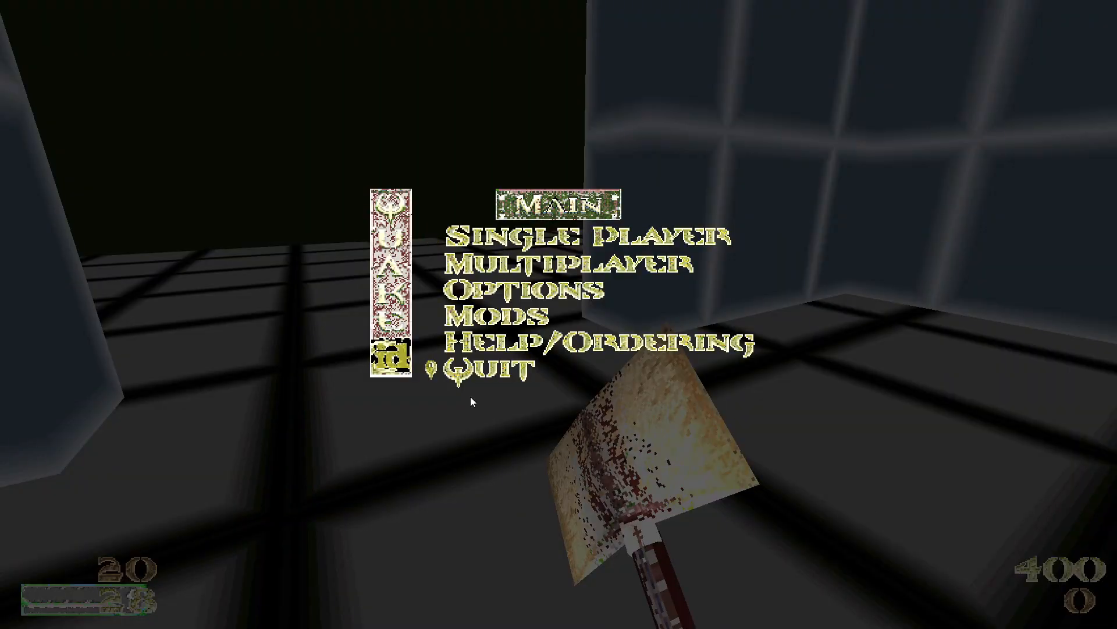
{"action": "left_click", "coordinate": [495, 374]}
{"action": "left_click", "coordinate": [681, 210]}
Examine the trigger_monsterzone area together with its info_monster_spawnpoint entities and the two placed monster_army grunts.
{"action": "key", "text": "w"}
{"action": "right_click_drag", "start_coordinate": [703, 330], "coordinate": [665, 364]}
{"action": "left_click", "coordinate": [634, 424]}
{"action": "key", "text": "s"}
{"action": "right_click_drag", "start_coordinate": [633, 424], "coordinate": [635, 447]}
{"action": "key", "text": "w"}
{"action": "key", "text": "w"}
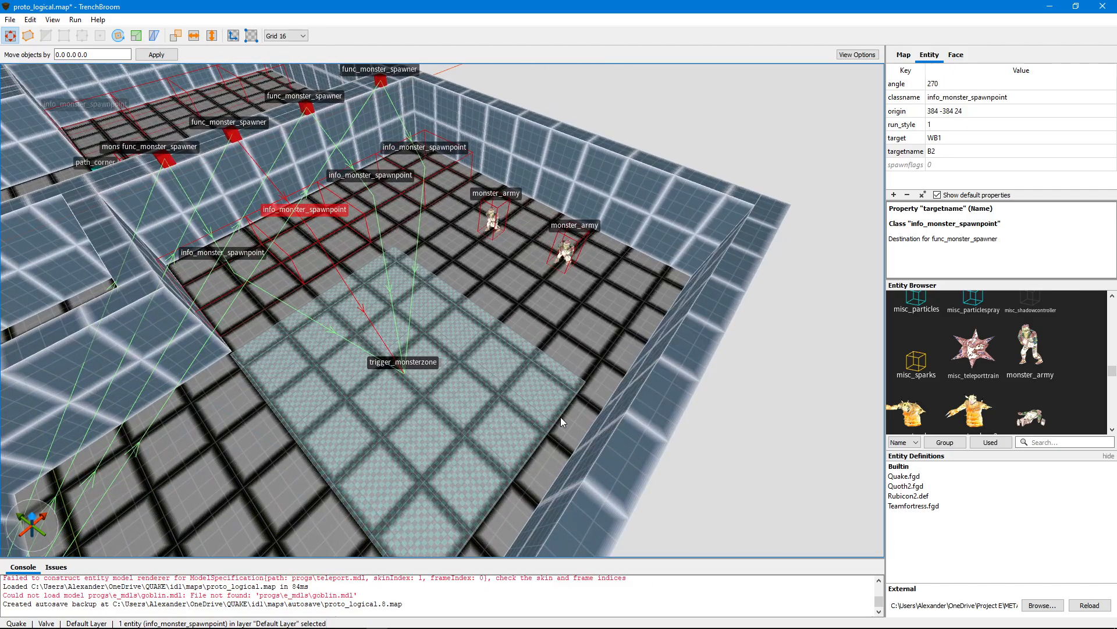
Examine how the monster-zone room's trigger_once entrance links to its spawners, relative to the player start.
{"action": "scroll", "coordinate": [432, 328], "scroll_direction": "down", "scroll_amount": 8}
{"action": "right_click_drag", "start_coordinate": [430, 329], "coordinate": [441, 299]}
{"action": "scroll", "coordinate": [406, 317], "scroll_direction": "up", "scroll_amount": 4}
{"action": "scroll", "coordinate": [407, 317], "scroll_direction": "up", "scroll_amount": 6}
{"action": "scroll", "coordinate": [359, 331], "scroll_direction": "down", "scroll_amount": 10}
{"action": "scroll", "coordinate": [415, 342], "scroll_direction": "up", "scroll_amount": 6}
{"action": "key", "text": "d"}
{"action": "key", "text": "a"}
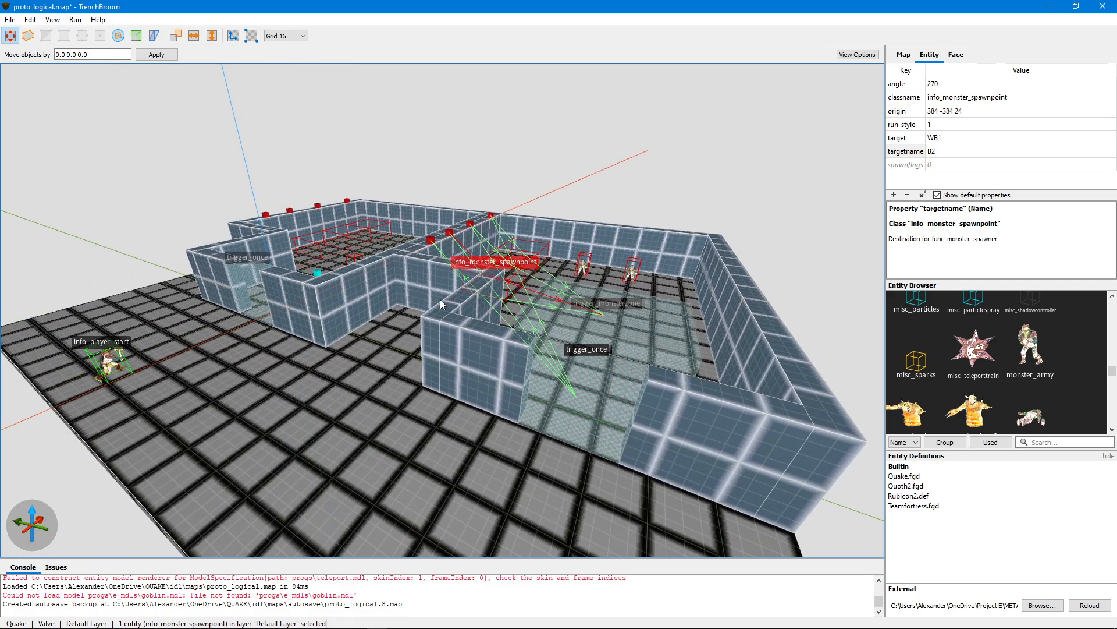
Compare the layouts of the path_corner room and the monster-zone room, including their entrances, spawners and monster positions.
{"action": "key", "text": "a"}
{"action": "mouse_move", "coordinate": [673, 387]}
{"action": "right_mouse_down"}
{"action": "mouse_move", "coordinate": [709, 381]}
{"action": "mouse_move", "coordinate": [699, 405]}
{"action": "mouse_move", "coordinate": [675, 397]}
{"action": "right_mouse_up"}
{"action": "key", "text": "w"}
{"action": "key", "text": "d"}
{"action": "key", "text": "s"}
{"action": "key", "text": "w"}
{"action": "right_click_drag", "start_coordinate": [667, 398], "coordinate": [607, 425]}
{"action": "key", "text": "w"}
{"action": "key", "text": "s"}
{"action": "key", "text": "a"}
{"action": "key", "text": "d"}
{"action": "key", "text": "a"}
{"action": "key", "text": "w"}
{"action": "key", "text": "d"}
{"action": "key", "text": "w"}
{"action": "key", "text": "s"}
{"action": "key", "text": "w"}
{"action": "key", "text": "a"}
{"action": "key", "text": "s"}
{"action": "key", "text": "a"}
{"action": "key", "text": "s"}
{"action": "key", "text": "d"}
{"action": "key", "text": "w"}
{"action": "key", "text": "a"}
{"action": "key", "text": "s"}
{"action": "key", "text": "w"}
{"action": "key", "text": "s"}
{"action": "key", "text": "w"}
{"action": "key", "text": "s"}
{"action": "key", "text": "d"}
{"action": "key", "text": "w"}
{"action": "key", "text": "s"}
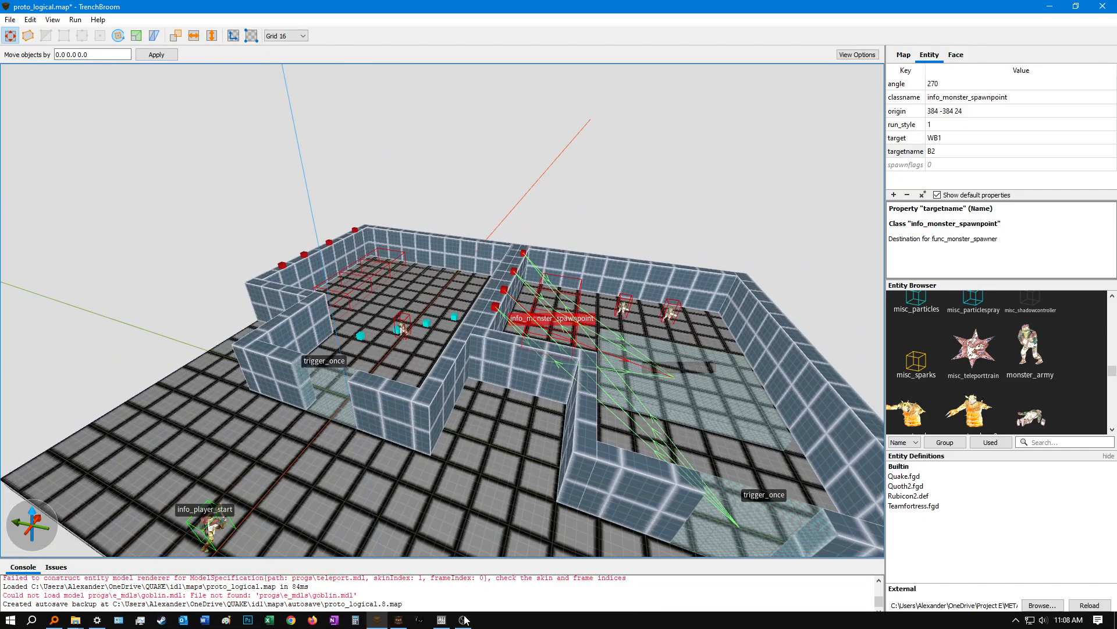